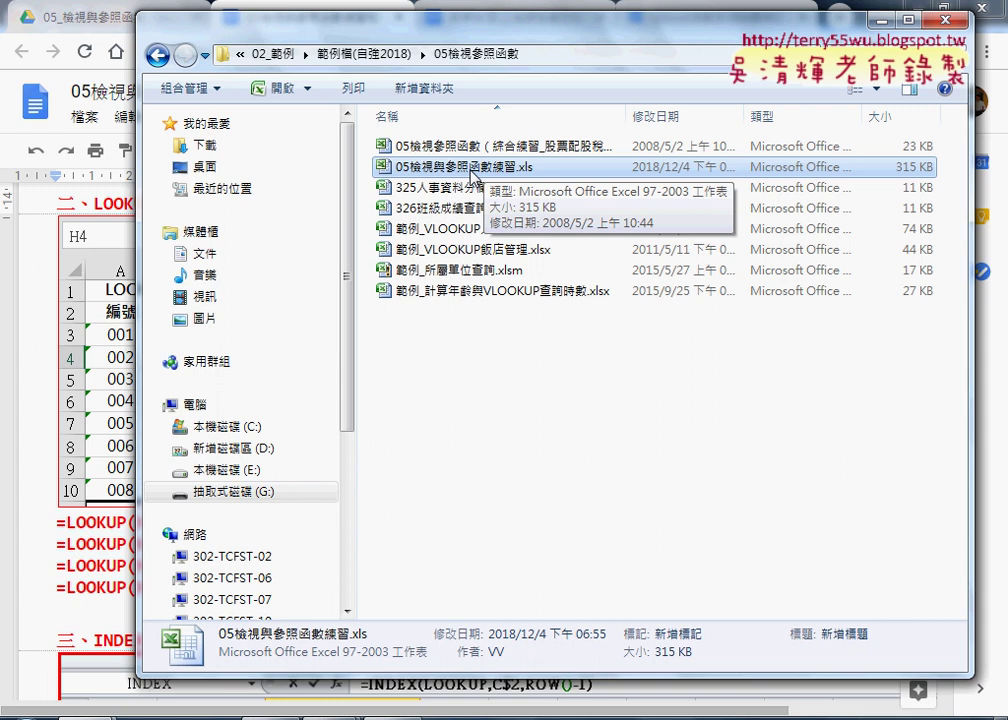
Step: Bring the Google Docs notes window back to the front
{"action": "left_click", "coordinate": [93, 203]}
Step: Give ROW()-2 in the notes' VLOOKUP formula line a yellow highlight
{"action": "scroll", "coordinate": [300, 290], "scroll_direction": "up", "scroll_amount": 1}
{"action": "scroll", "coordinate": [340, 300], "scroll_direction": "up", "scroll_amount": 5}
{"action": "scroll", "coordinate": [360, 305], "scroll_direction": "up", "scroll_amount": 5}
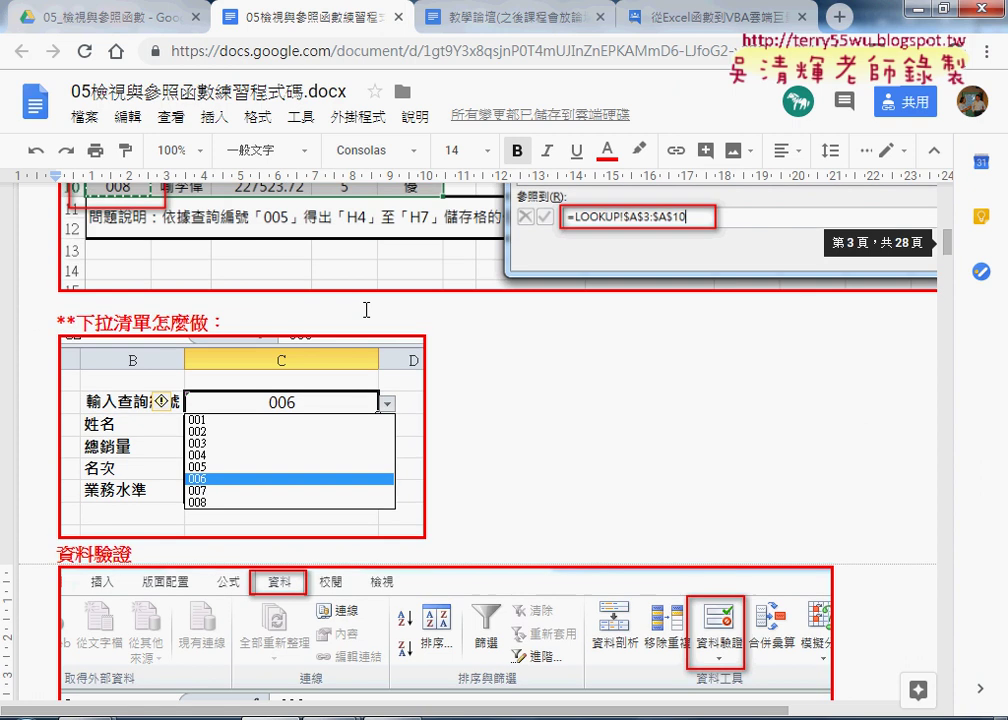
{"action": "scroll", "coordinate": [366, 310], "scroll_direction": "up", "scroll_amount": 3}
{"action": "scroll", "coordinate": [366, 310], "scroll_direction": "up", "scroll_amount": 3}
{"action": "scroll", "coordinate": [366, 310], "scroll_direction": "up", "scroll_amount": 1}
{"action": "scroll", "coordinate": [366, 310], "scroll_direction": "up", "scroll_amount": 2}
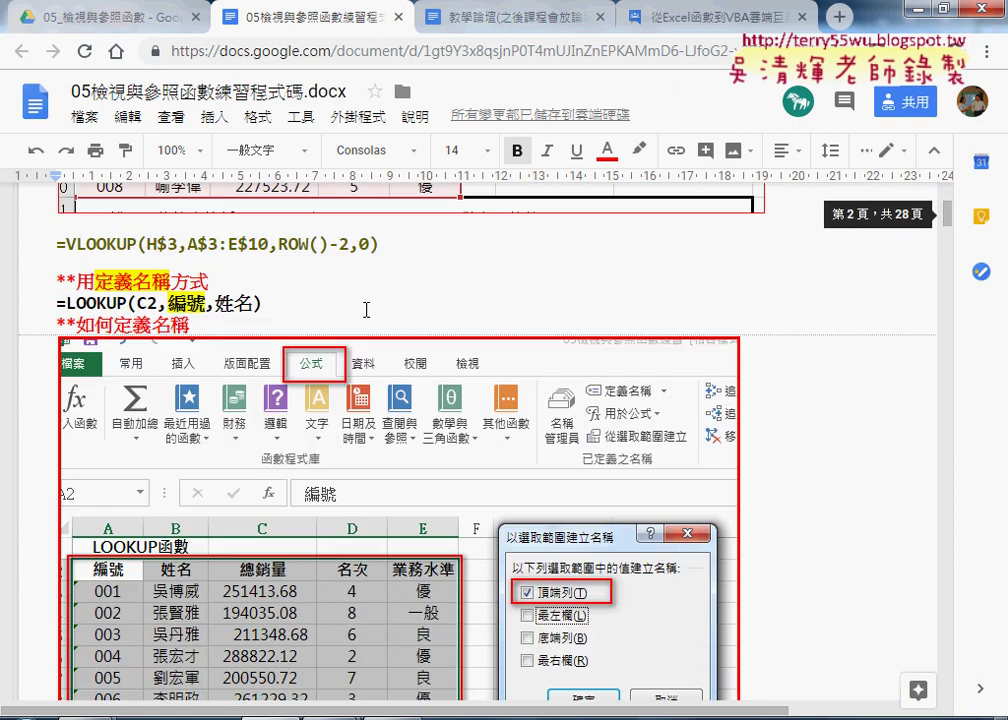
{"action": "scroll", "coordinate": [366, 310], "scroll_direction": "up", "scroll_amount": 3}
{"action": "scroll", "coordinate": [364, 311], "scroll_direction": "up", "scroll_amount": 4}
{"action": "scroll", "coordinate": [360, 312], "scroll_direction": "up", "scroll_amount": 3}
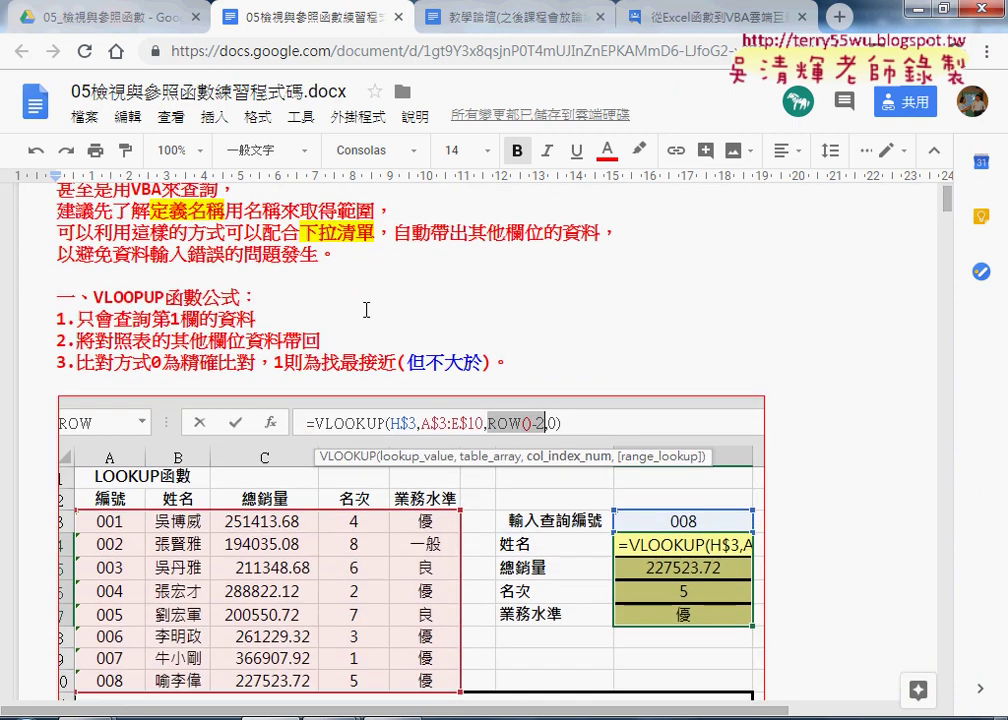
{"action": "scroll", "coordinate": [358, 312], "scroll_direction": "up", "scroll_amount": 1}
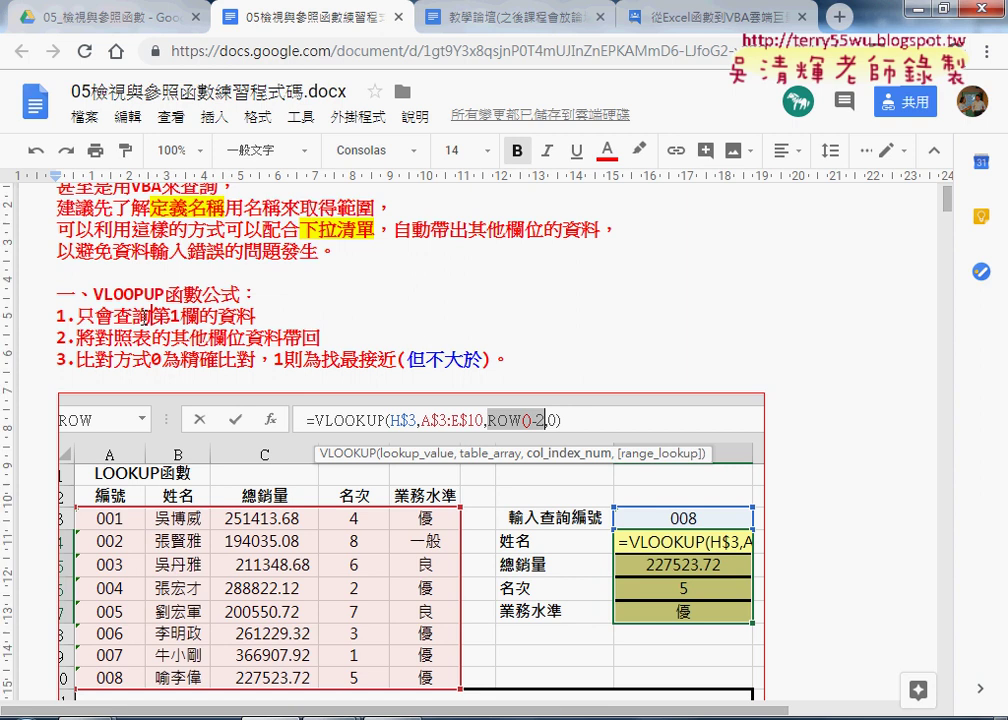
{"action": "scroll", "coordinate": [135, 280], "scroll_direction": "down", "scroll_amount": 3}
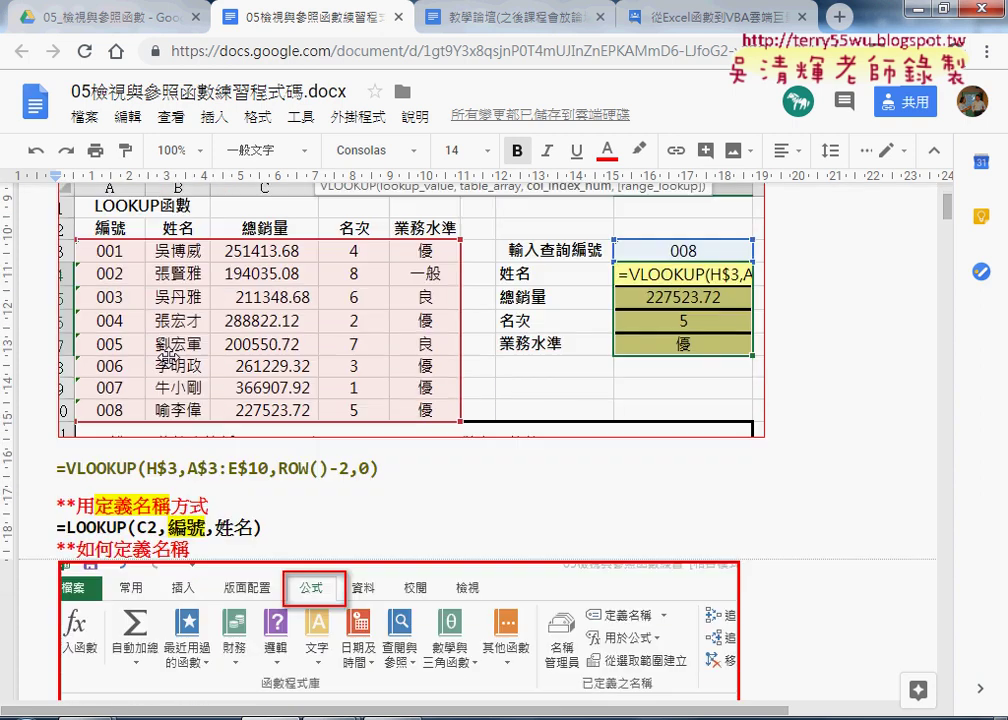
{"action": "scroll", "coordinate": [252, 333], "scroll_direction": "down", "scroll_amount": 1}
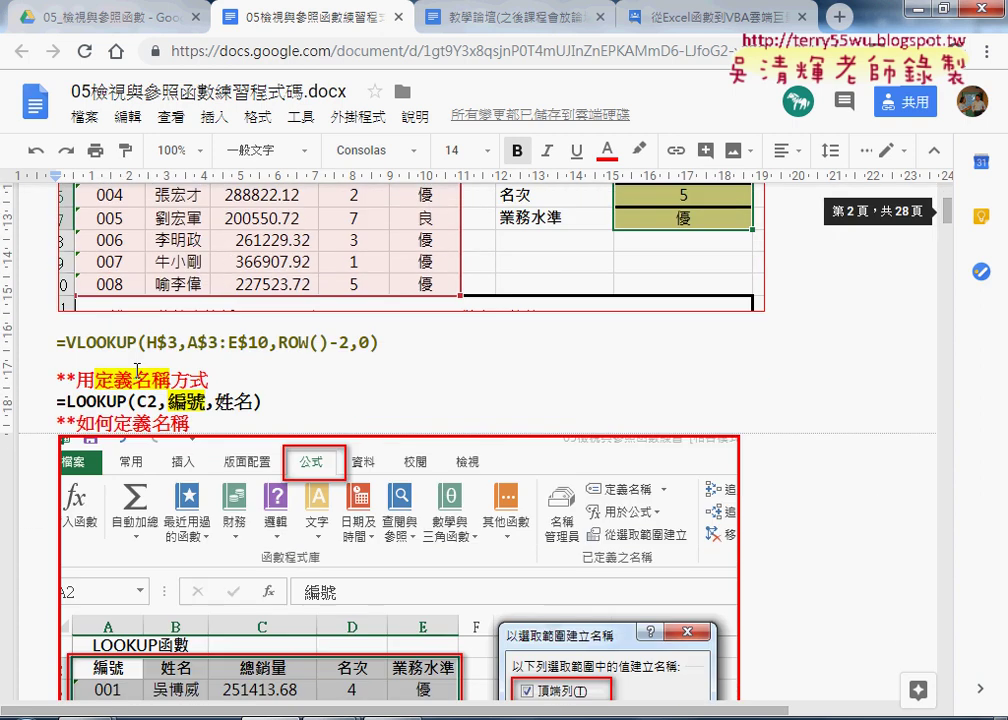
{"action": "left_click_drag", "start_coordinate": [278, 343], "coordinate": [347, 342]}
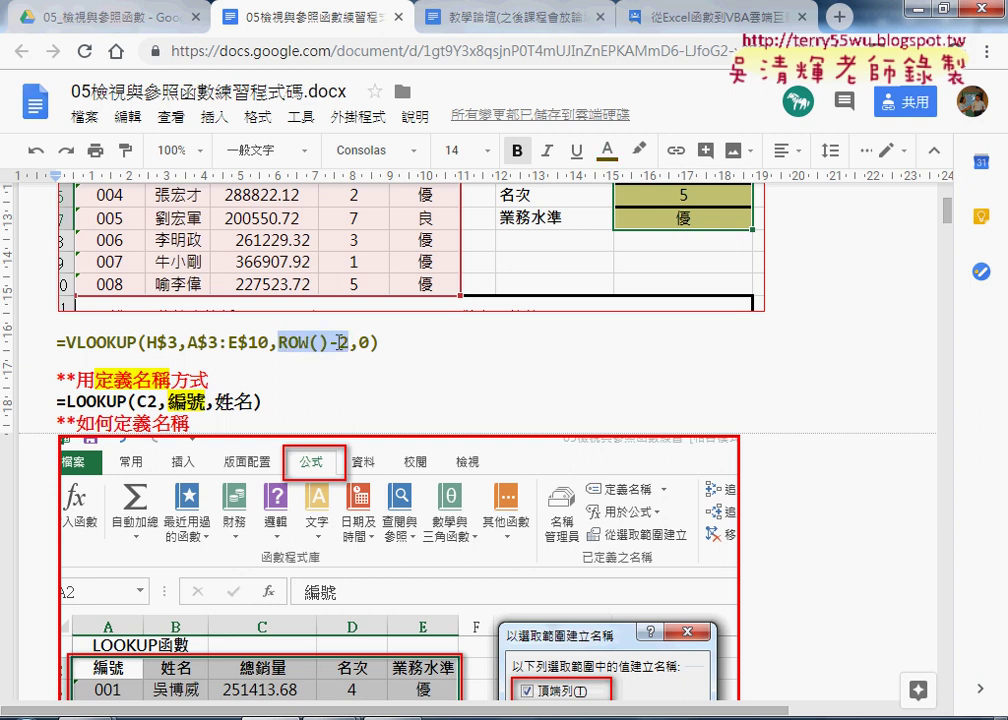
{"action": "left_click", "coordinate": [639, 150]}
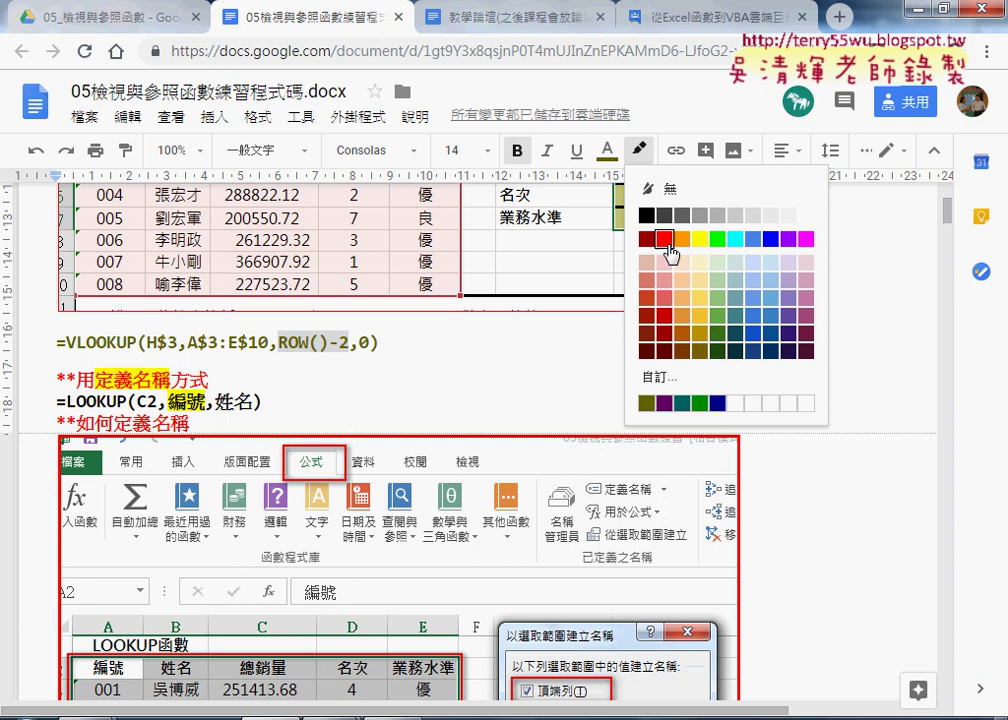
{"action": "left_click", "coordinate": [697, 240]}
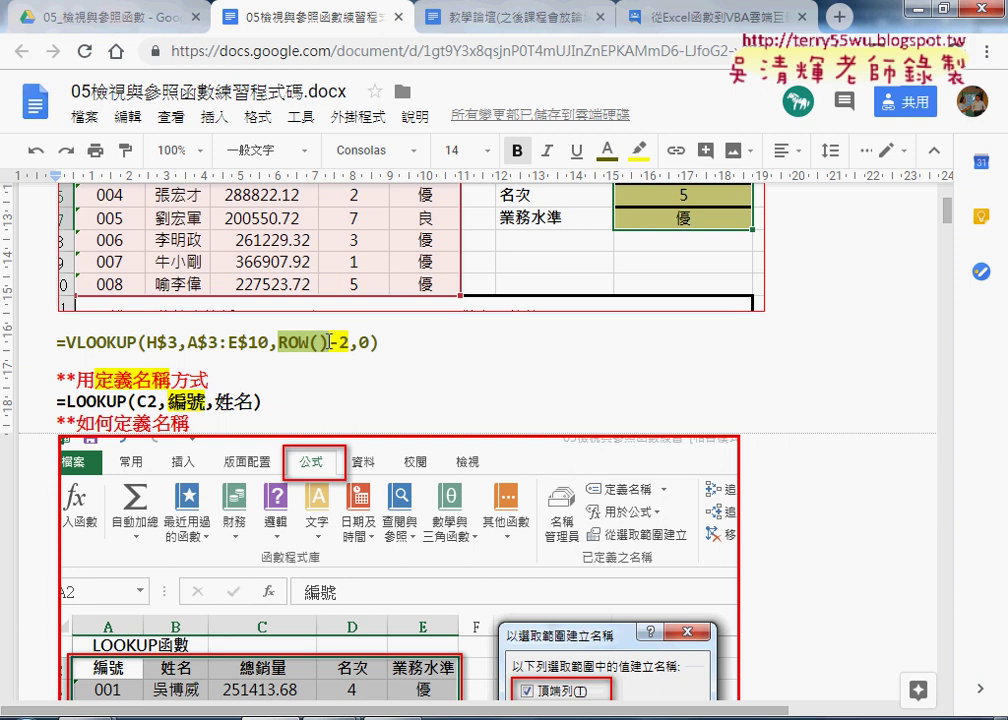
{"action": "scroll", "coordinate": [401, 390], "scroll_direction": "down", "scroll_amount": 3}
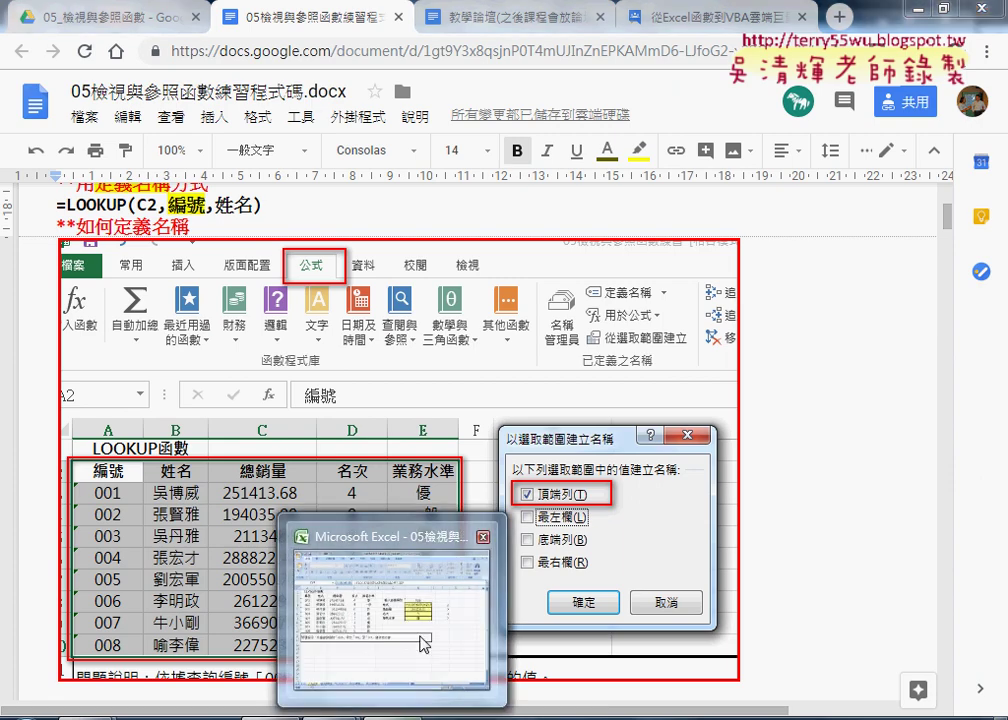
Step: Switch to the Excel workbook and cancel the pending formula edit without changes
{"action": "key", "text": "alt+Tab"}
{"action": "left_click", "coordinate": [762, 262]}
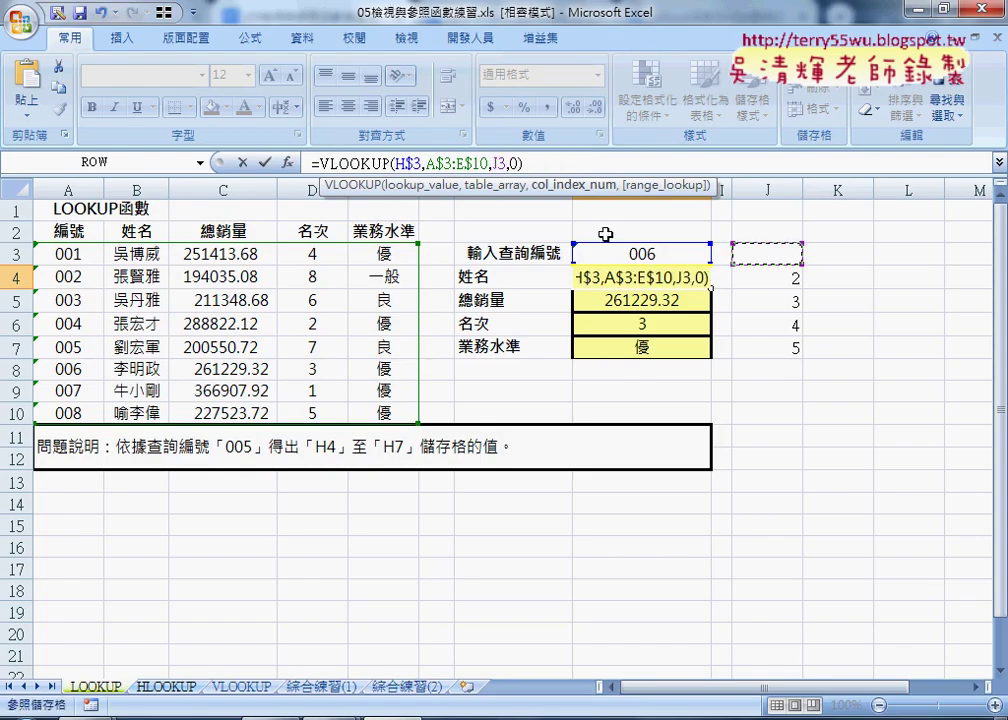
{"action": "key", "text": "Escape"}
Step: Edit the ID in H3 from 006 to 009, making H4:H7 show #N/A
{"action": "left_click", "coordinate": [670, 254]}
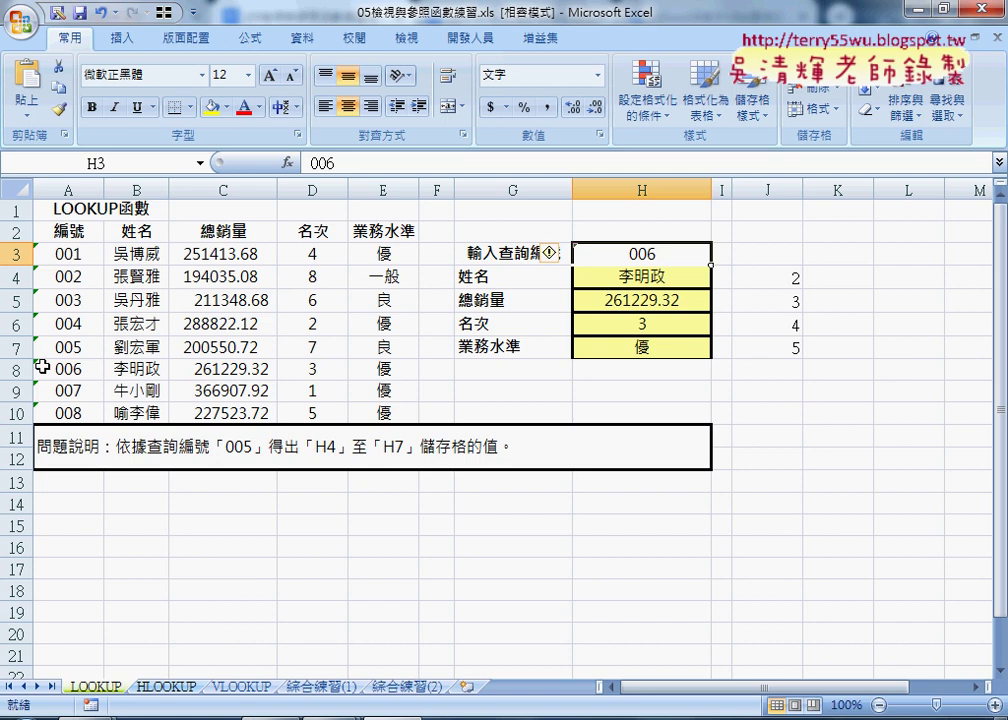
{"action": "double_click", "coordinate": [630, 255]}
{"action": "left_click_drag", "start_coordinate": [650, 256], "coordinate": [720, 275]}
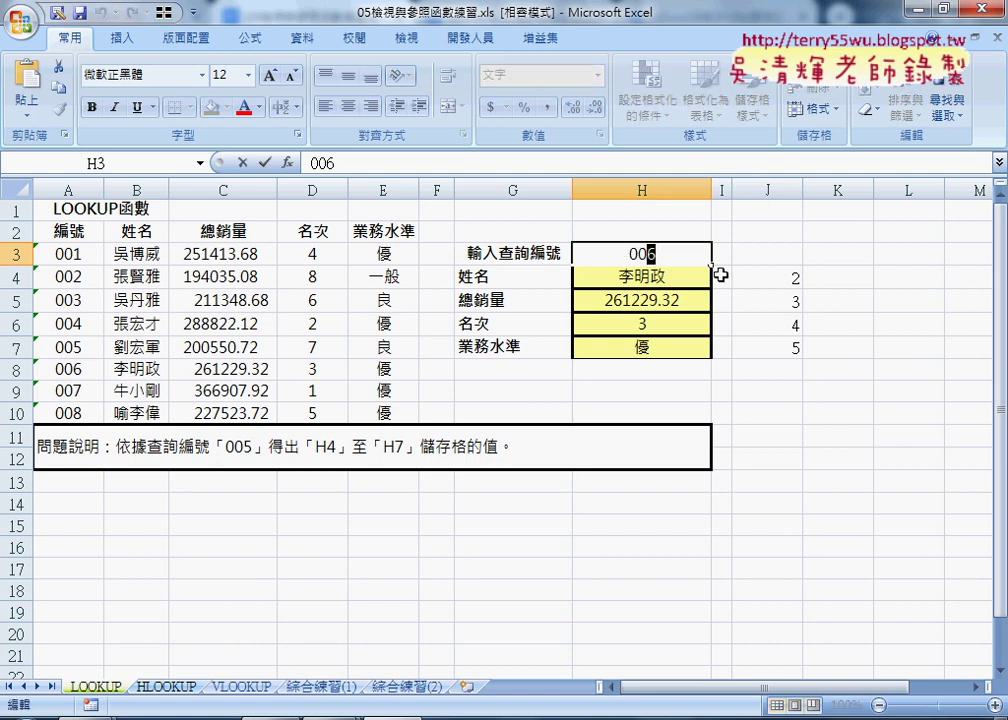
{"action": "type", "text": "9"}
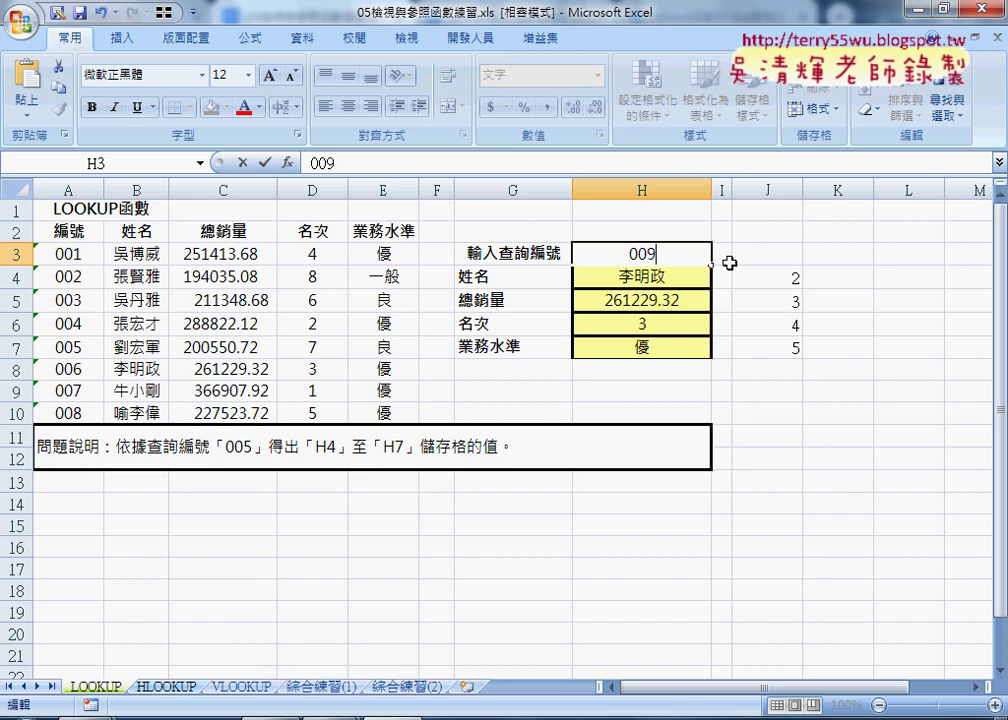
{"action": "key", "text": "Return"}
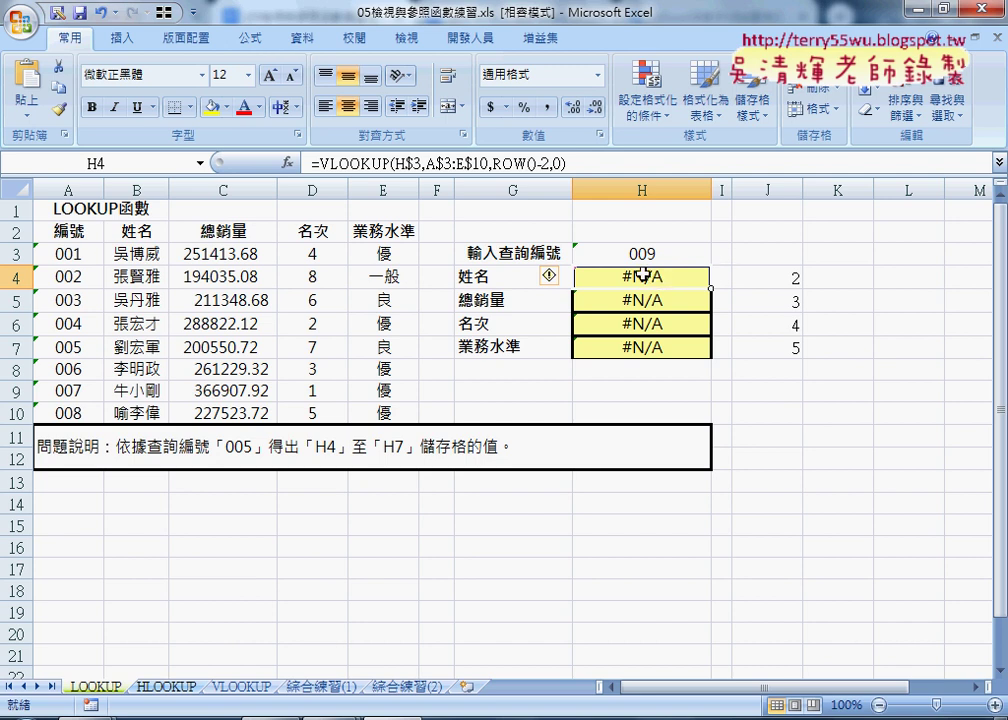
Step: Show H4's VLOOKUP arguments: H$3, A$3:E$10, ROW()-2 and Range_lookup 0
{"action": "key", "text": "Up"}
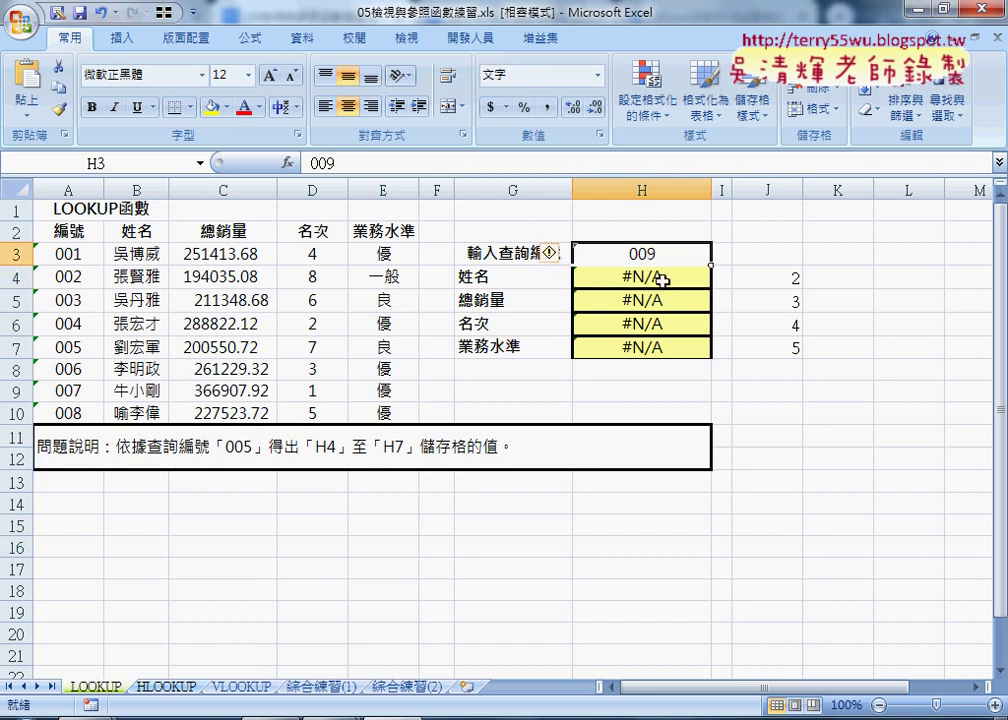
{"action": "left_click", "coordinate": [662, 281]}
{"action": "left_click", "coordinate": [557, 163]}
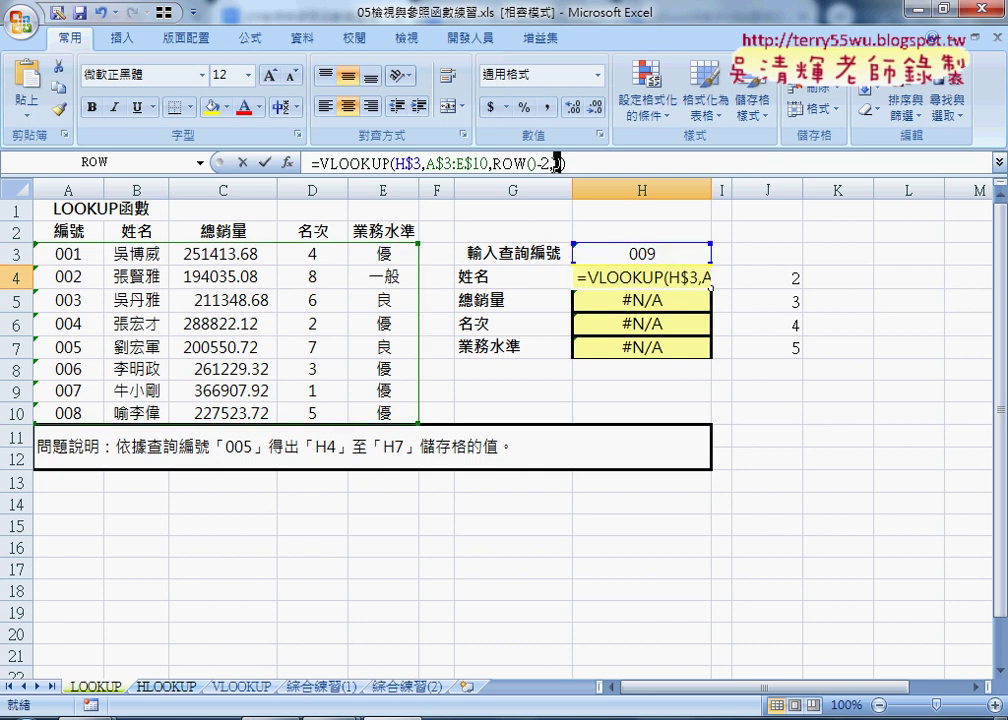
{"action": "type", "text": "0"}
{"action": "left_click", "coordinate": [362, 163]}
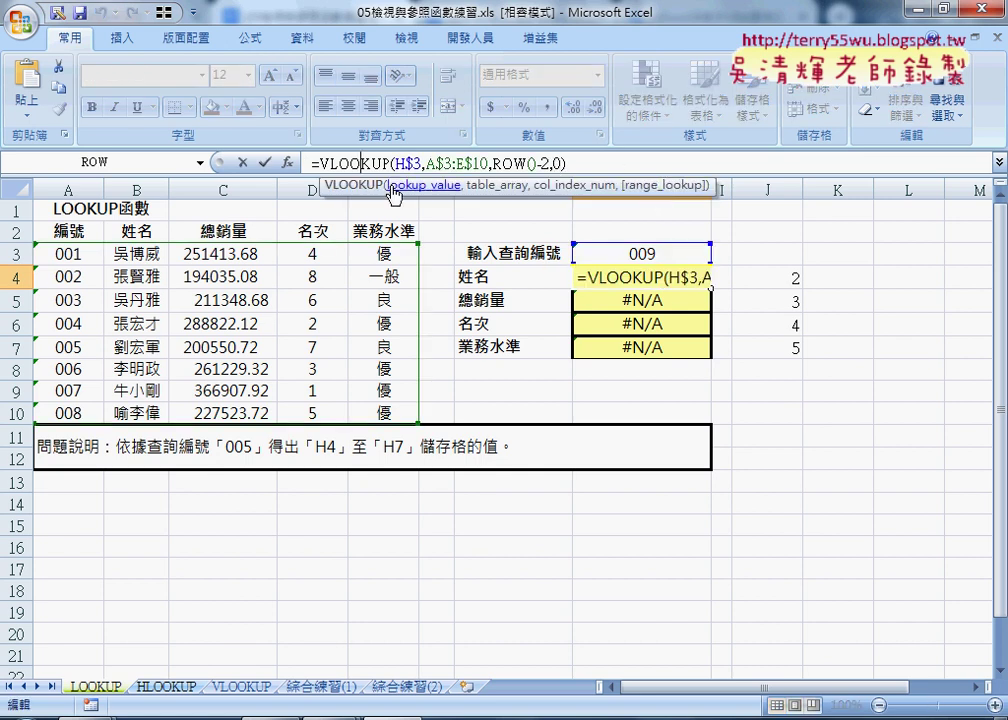
{"action": "left_click", "coordinate": [287, 162]}
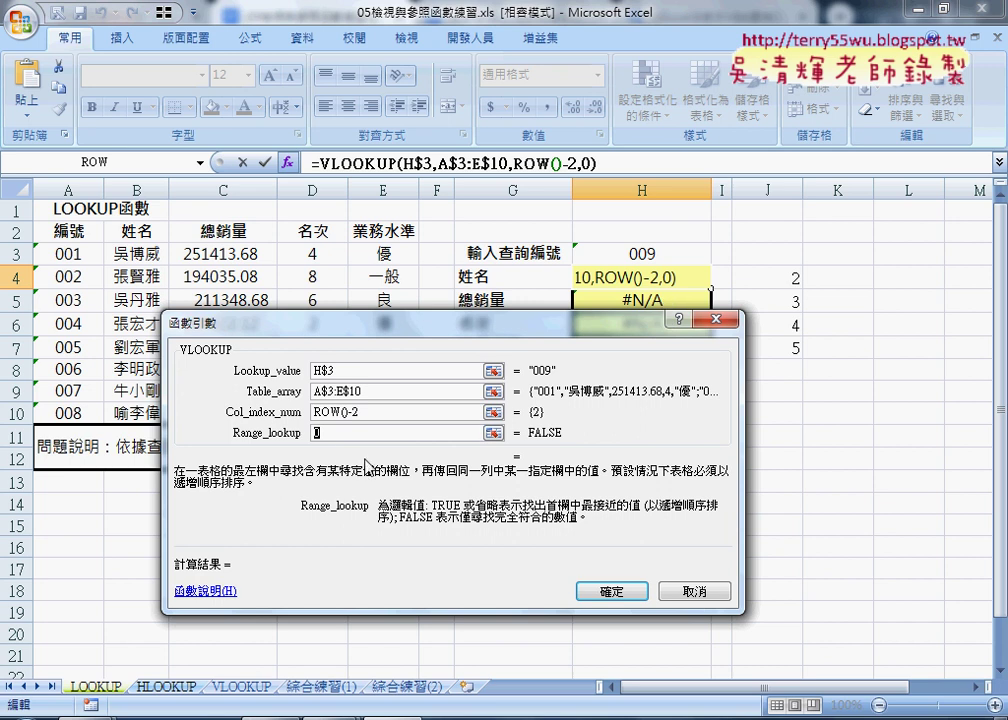
Step: Set H4's VLOOKUP Range_lookup to 1 for approximate matching and apply it
{"action": "double_click", "coordinate": [320, 433]}
{"action": "type", "text": "1"}
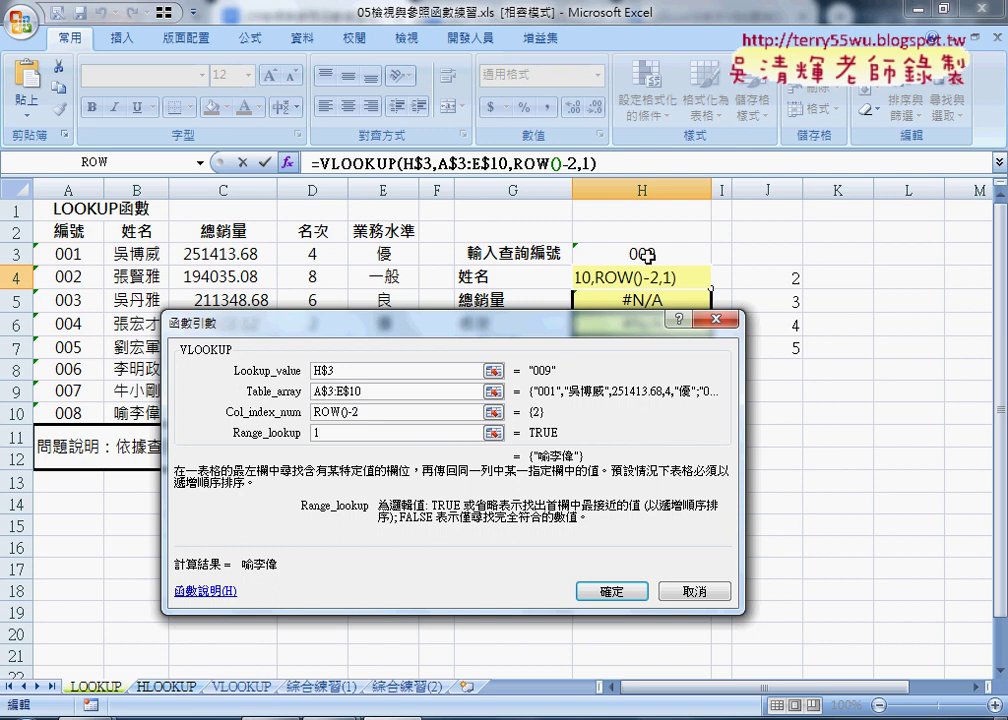
{"action": "left_click", "coordinate": [620, 591]}
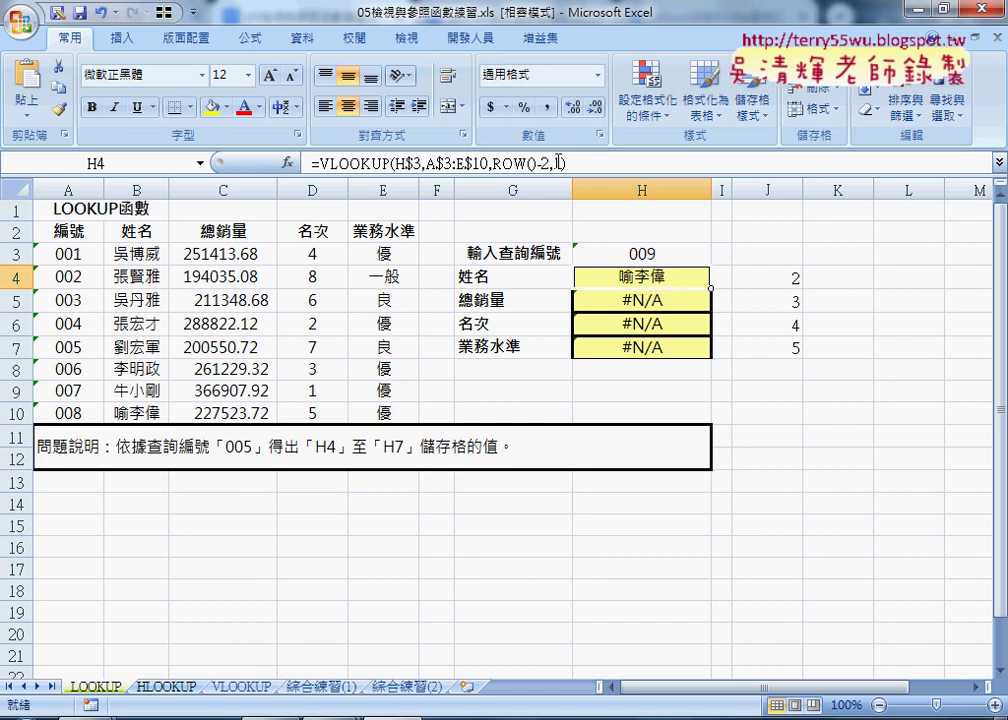
Step: Change H4's match type back to 0 for exact matching, reselect H3, and show the Data tab
{"action": "double_click", "coordinate": [559, 164]}
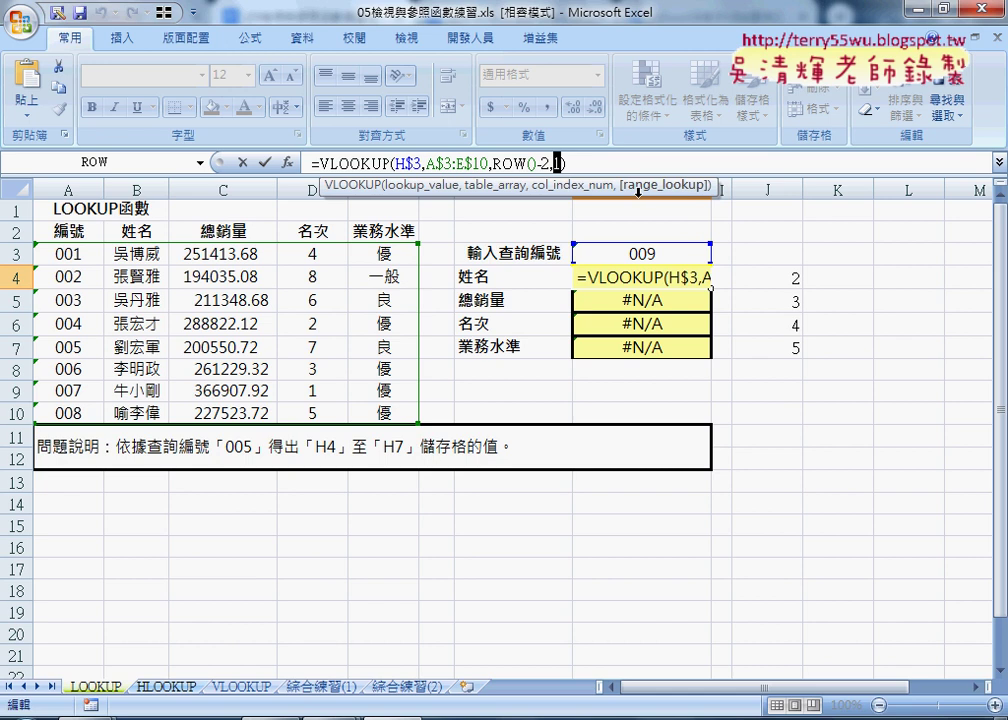
{"action": "type", "text": "0"}
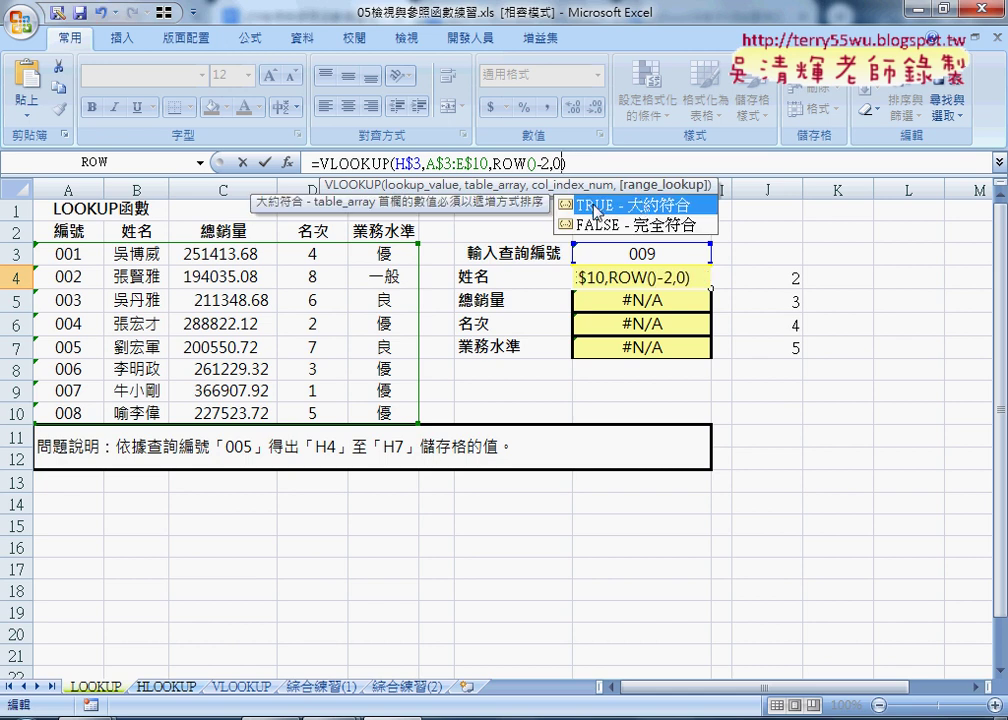
{"action": "left_click", "coordinate": [264, 161]}
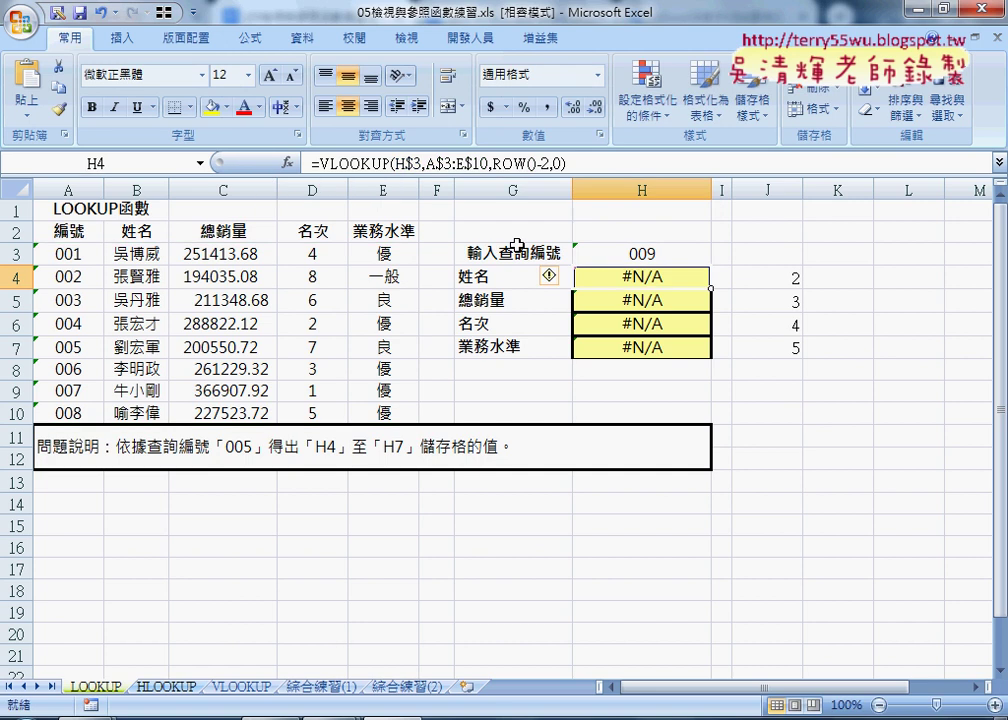
{"action": "left_click", "coordinate": [645, 254]}
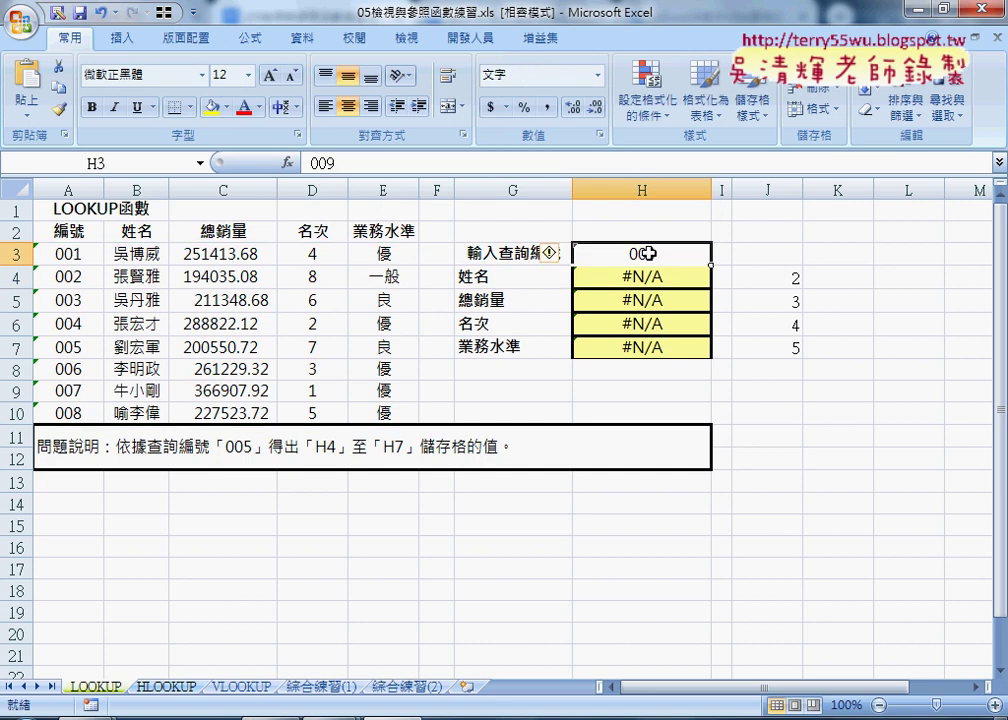
{"action": "left_click", "coordinate": [742, 254]}
{"action": "left_click", "coordinate": [664, 258]}
{"action": "left_click", "coordinate": [314, 42]}
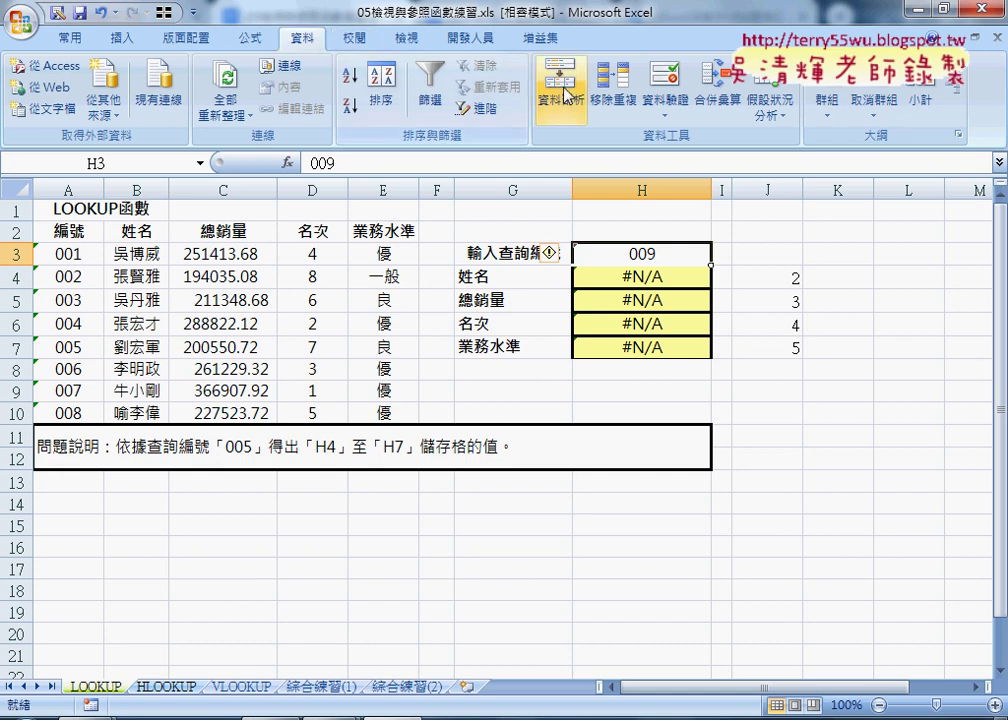
Step: Open Data Validation for H3 and set Allow to List
{"action": "left_click", "coordinate": [660, 86]}
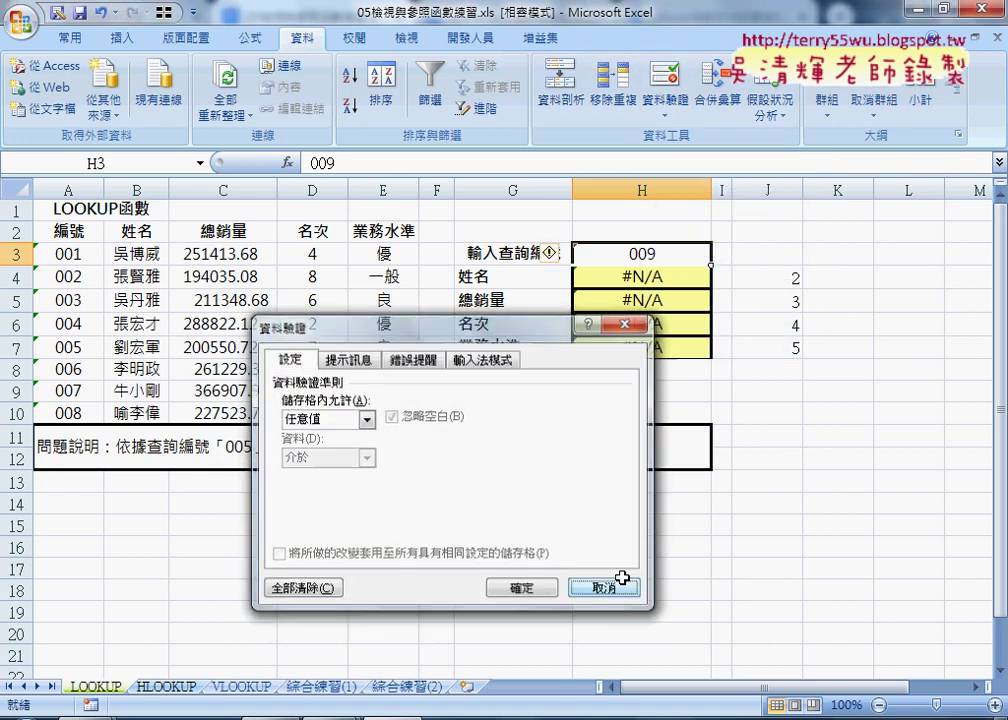
{"action": "left_click", "coordinate": [603, 587]}
{"action": "left_click", "coordinate": [662, 88]}
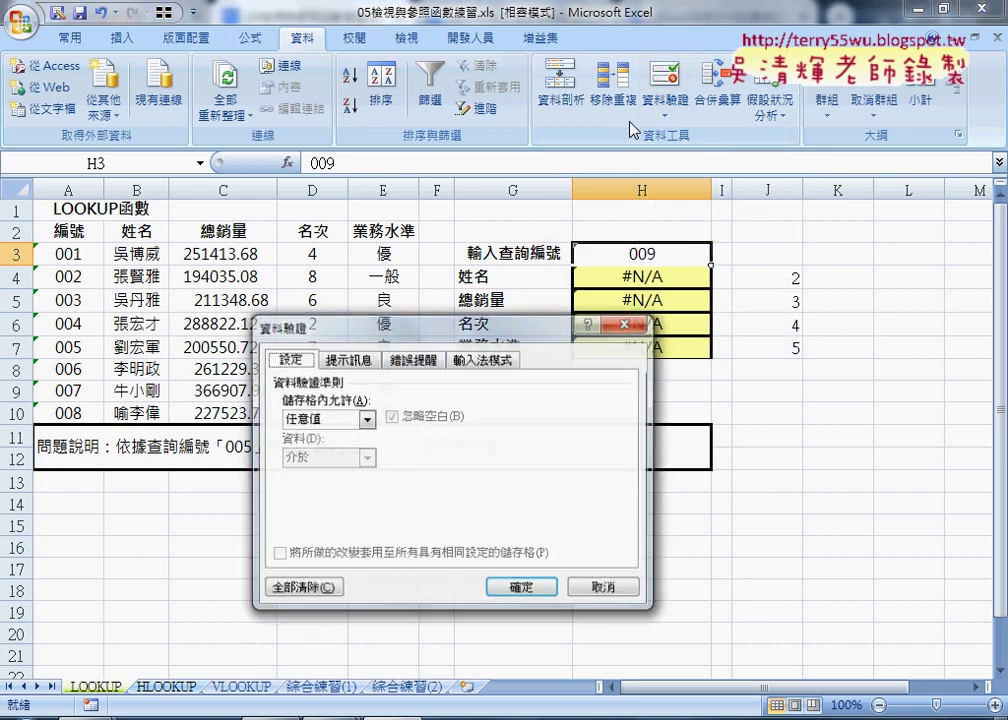
{"action": "left_click_drag", "start_coordinate": [275, 322], "coordinate": [520, 278]}
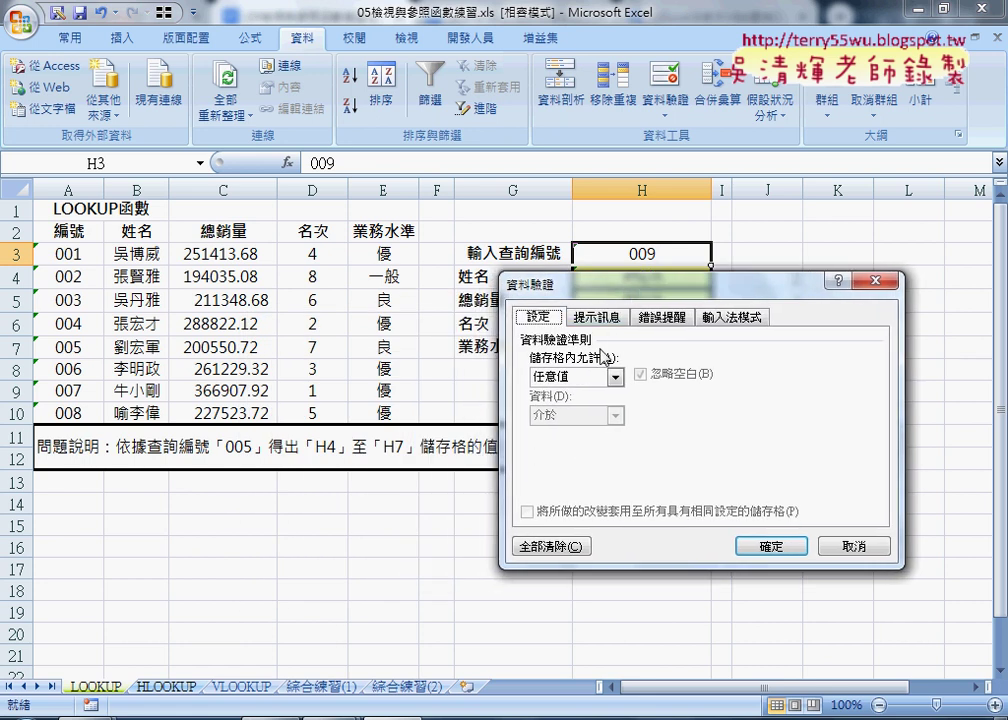
{"action": "left_click", "coordinate": [575, 380]}
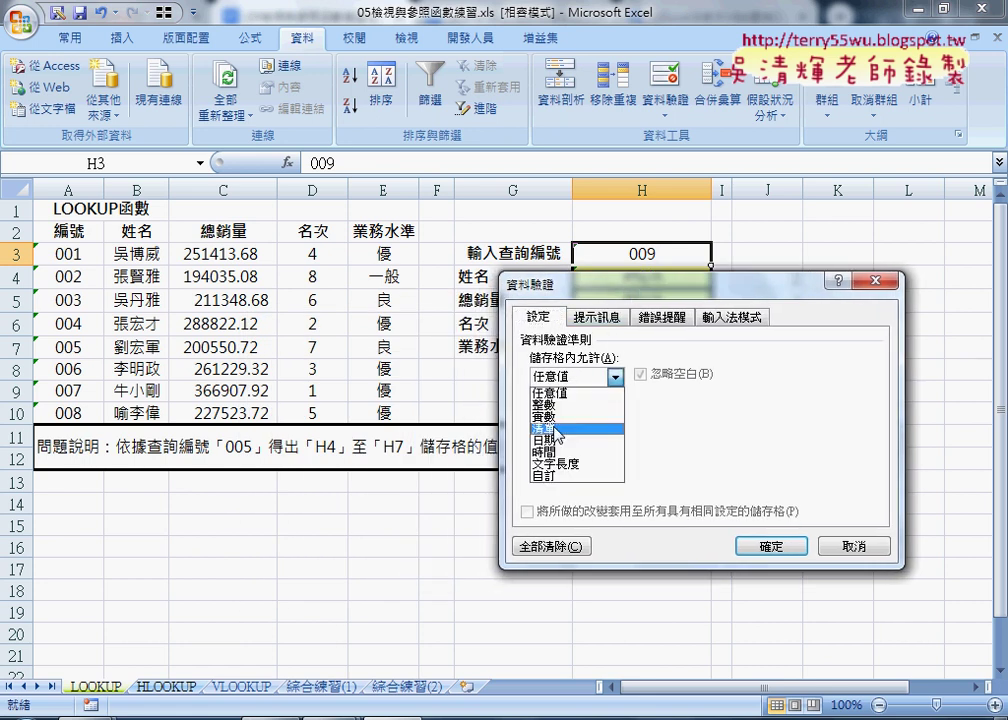
{"action": "left_click", "coordinate": [557, 432]}
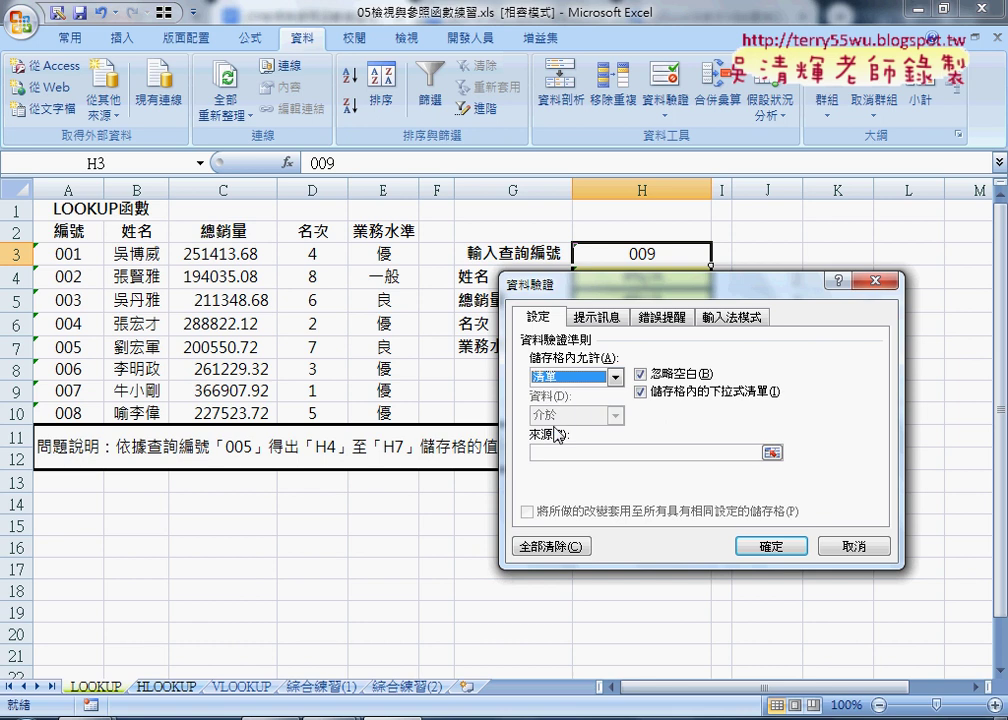
{"action": "left_click", "coordinate": [566, 380]}
{"action": "left_click", "coordinate": [567, 392]}
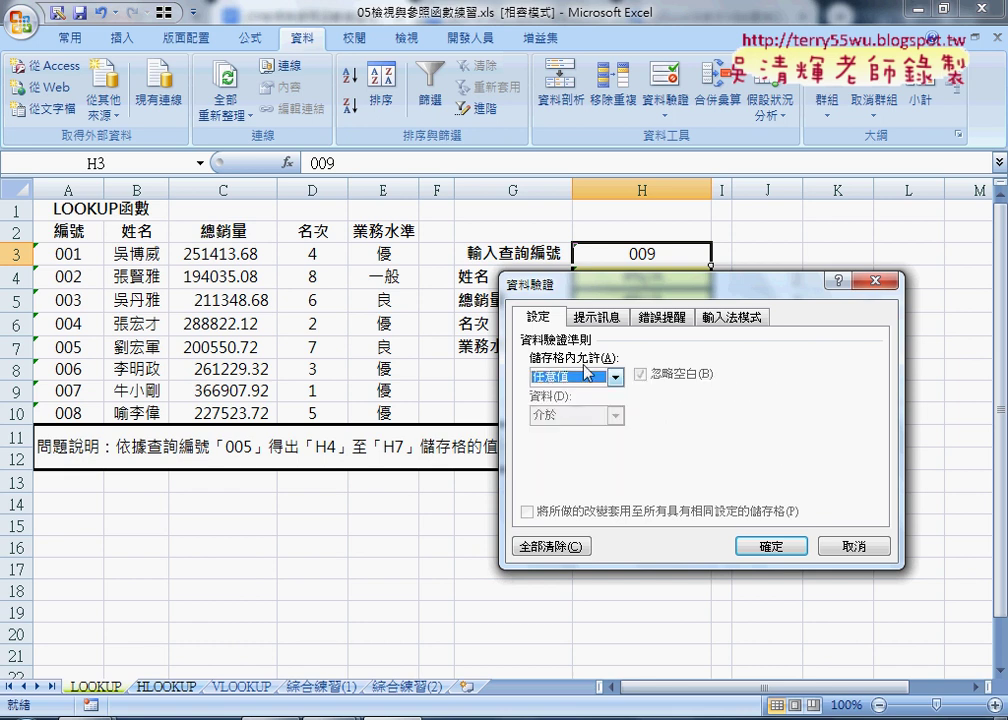
{"action": "left_click", "coordinate": [567, 390]}
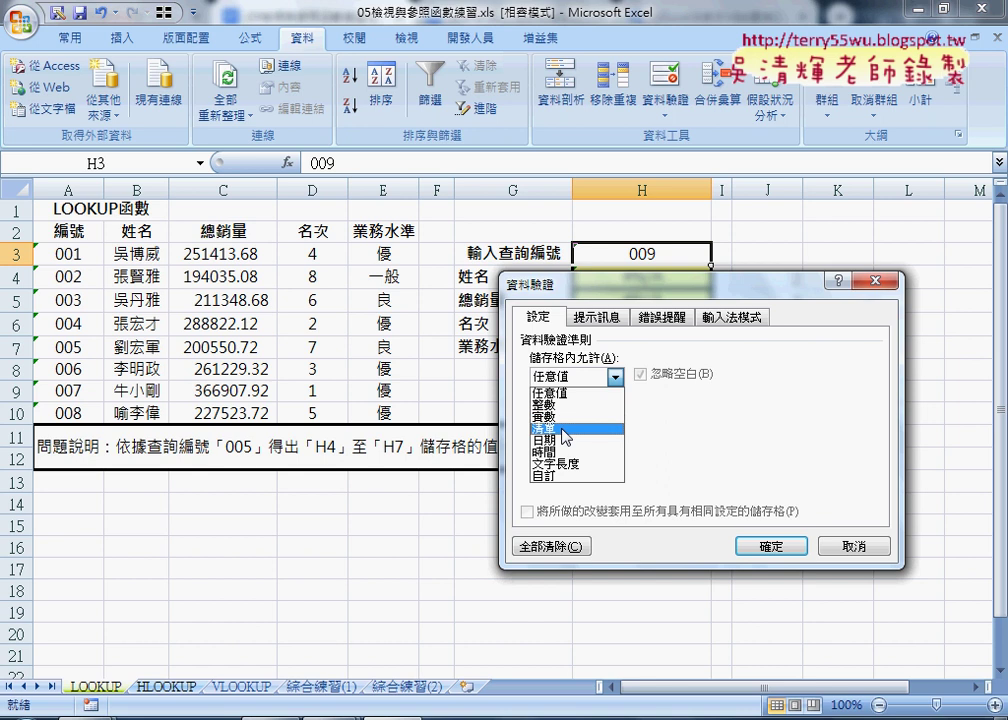
{"action": "left_click", "coordinate": [556, 436]}
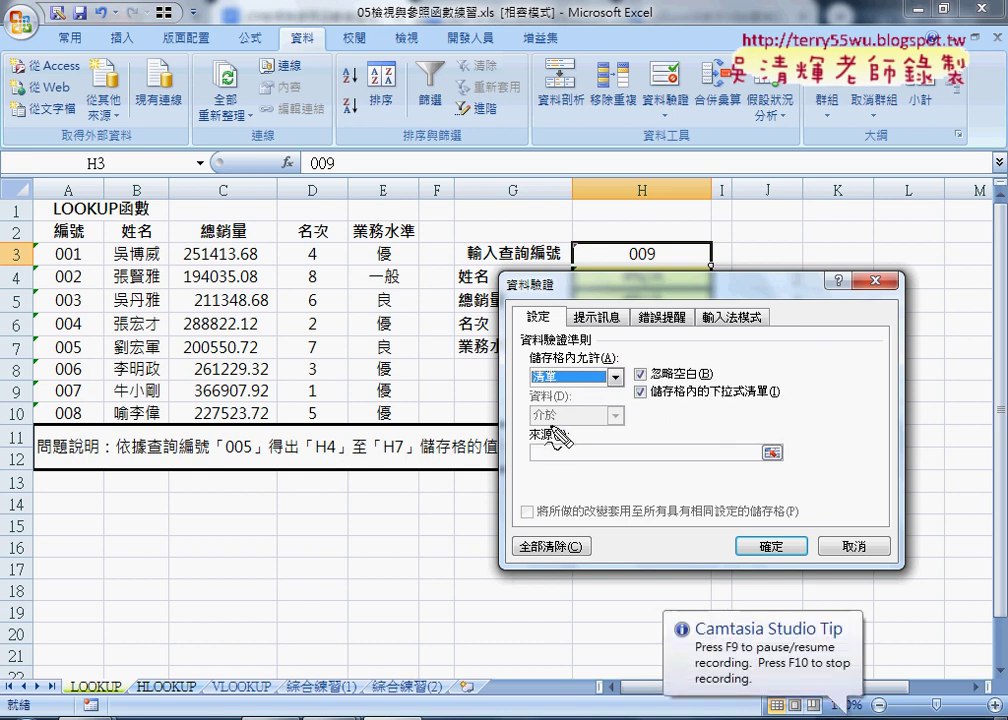
Step: Set the list source to =$A$3:$A$10 and confirm the validation
{"action": "left_click_drag", "start_coordinate": [565, 438], "coordinate": [560, 462]}
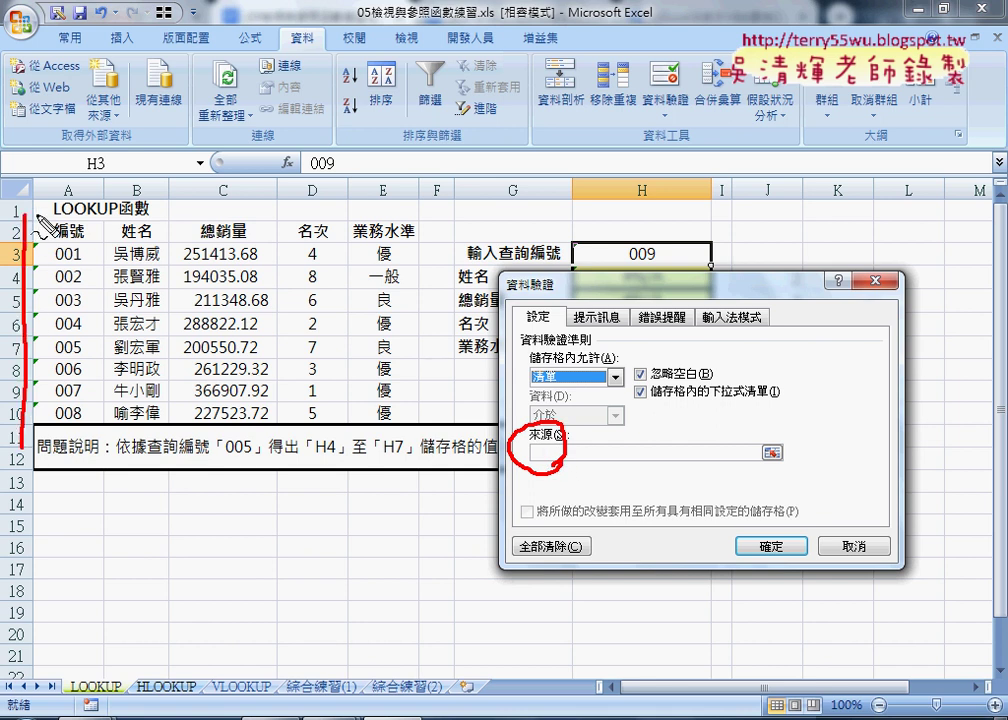
{"action": "left_click_drag", "start_coordinate": [30, 216], "coordinate": [22, 425]}
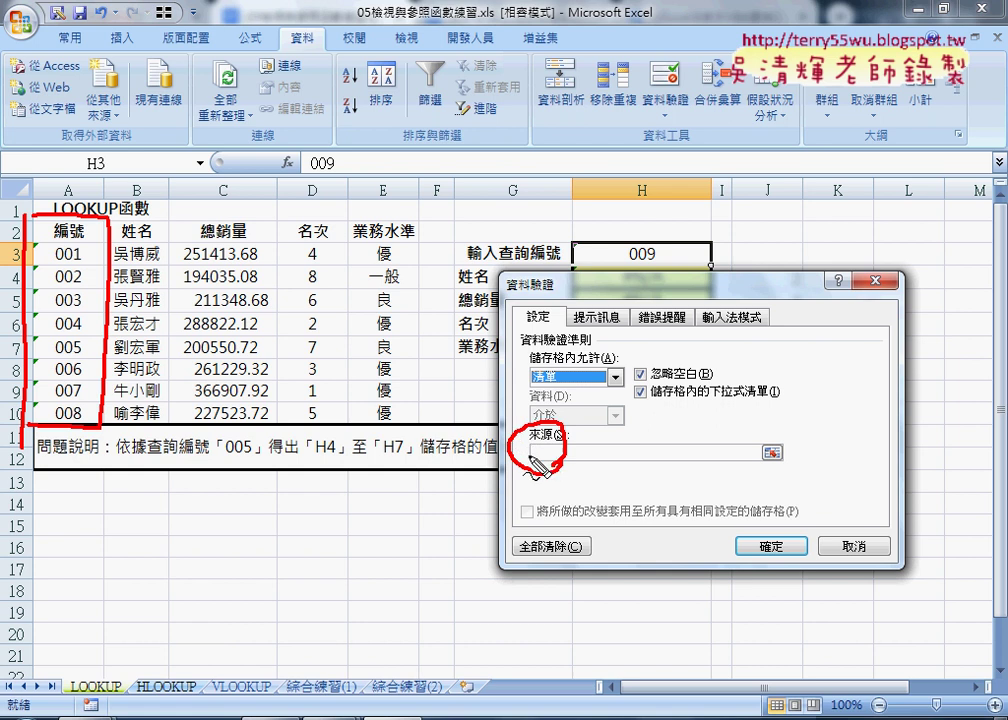
{"action": "key", "text": "Escape"}
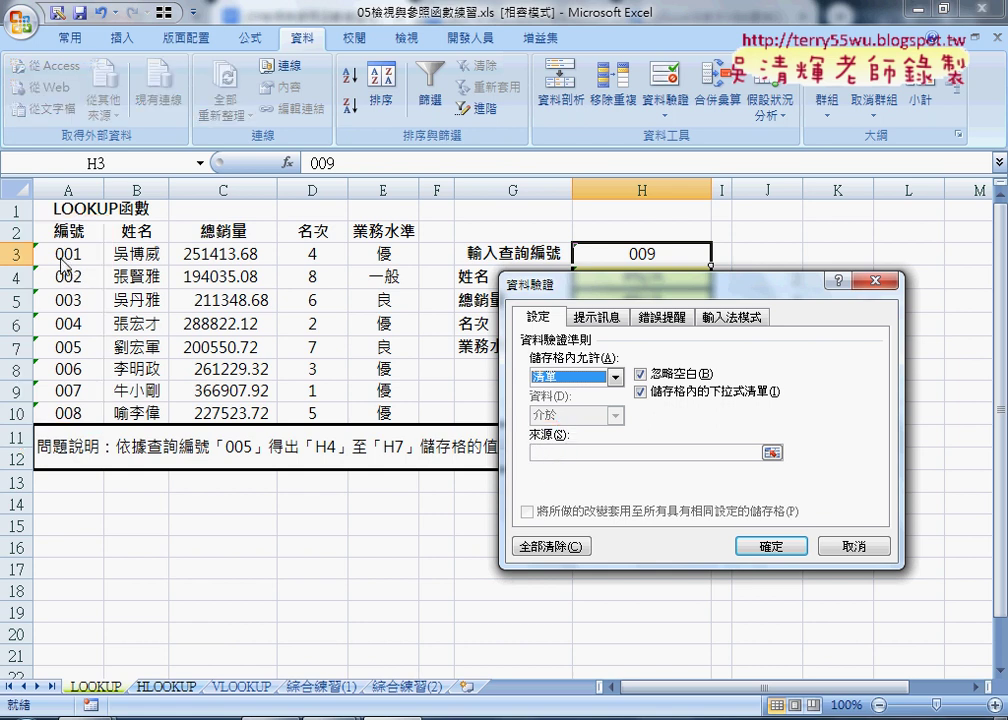
{"action": "left_click", "coordinate": [560, 453]}
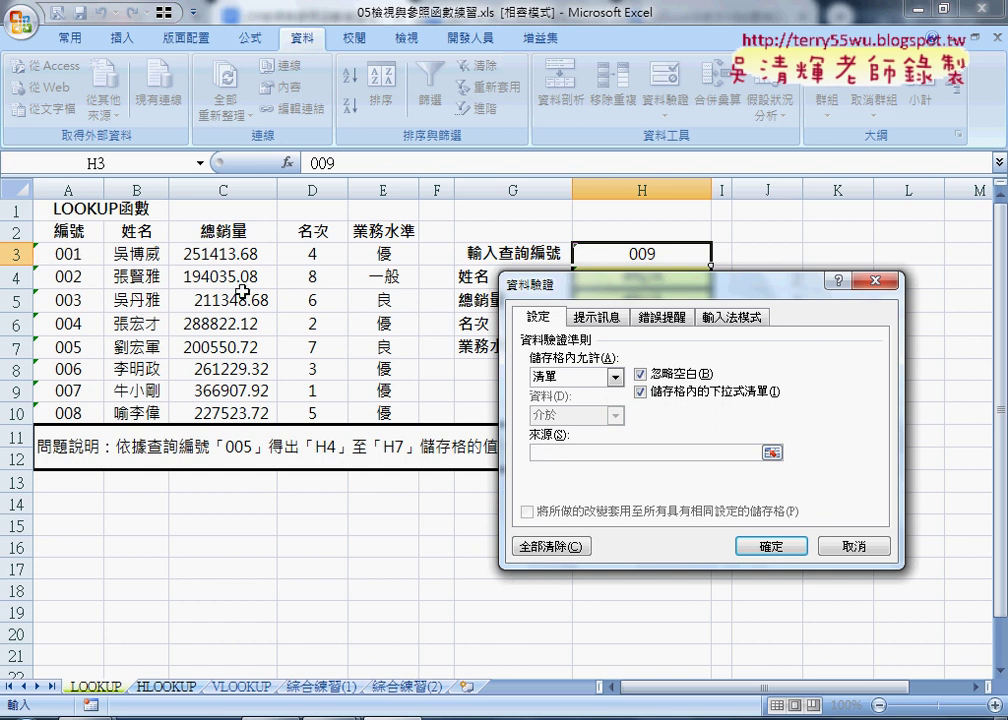
{"action": "left_click_drag", "start_coordinate": [75, 255], "coordinate": [77, 411]}
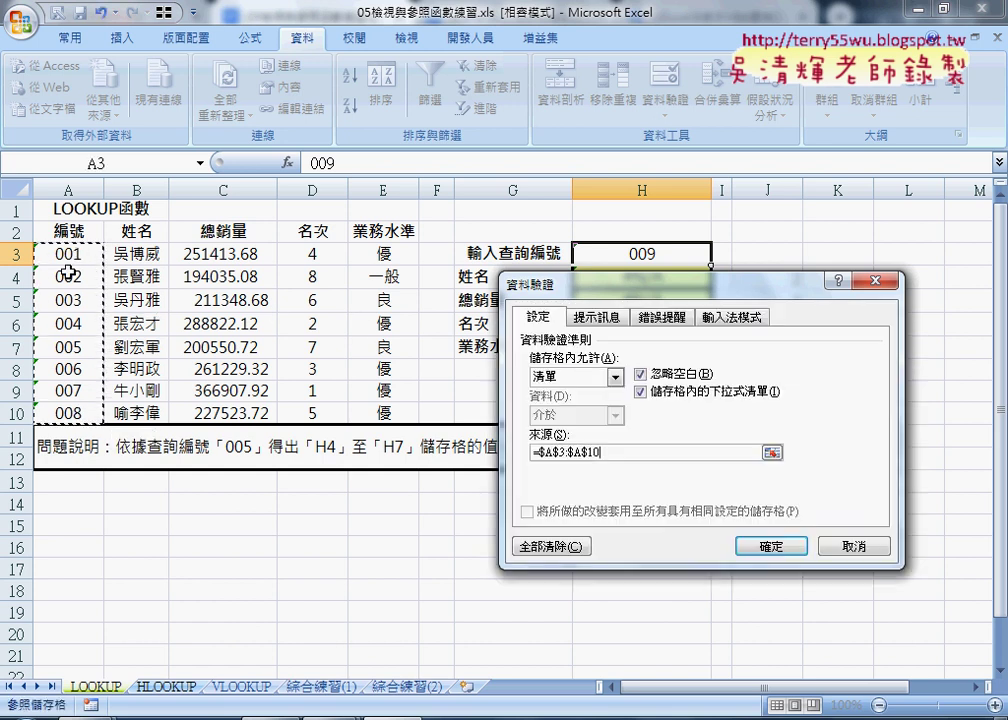
{"action": "left_click", "coordinate": [772, 546]}
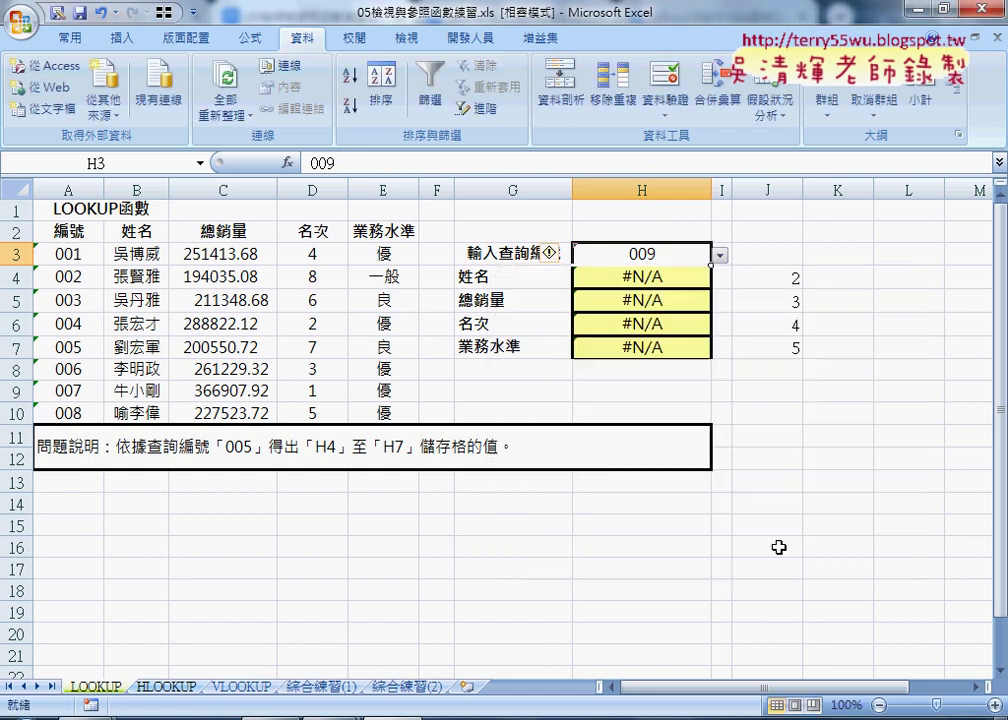
Step: Pick 001 from H3's dropdown to fill its record, then select the IDs in A3:A10
{"action": "left_click", "coordinate": [720, 256]}
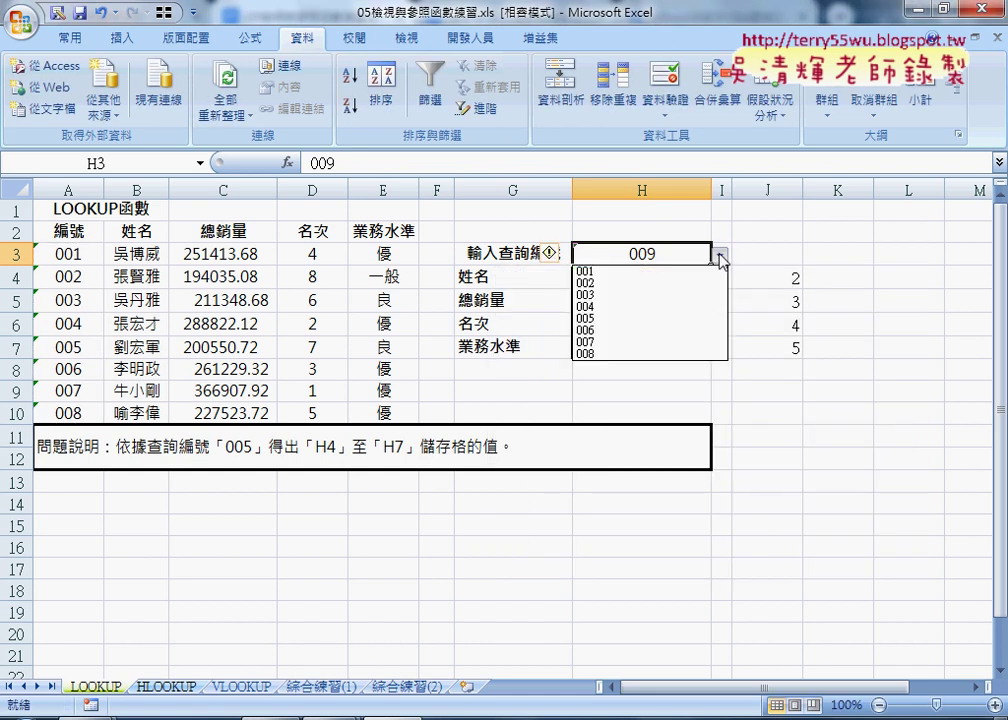
{"action": "left_click", "coordinate": [641, 281]}
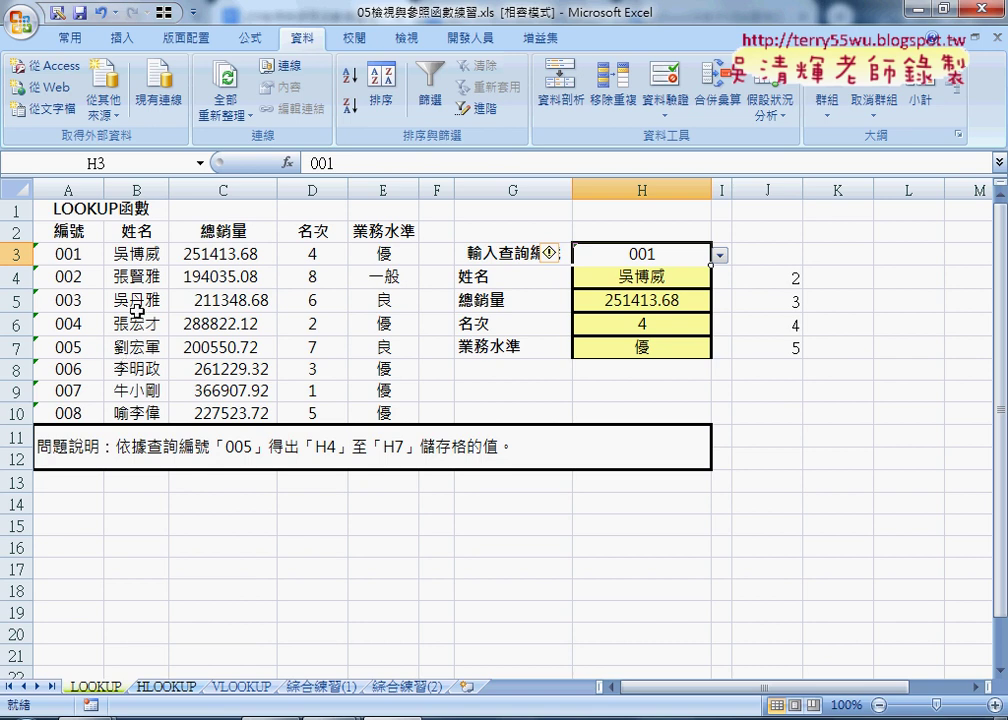
{"action": "left_click_drag", "start_coordinate": [68, 230], "coordinate": [77, 411]}
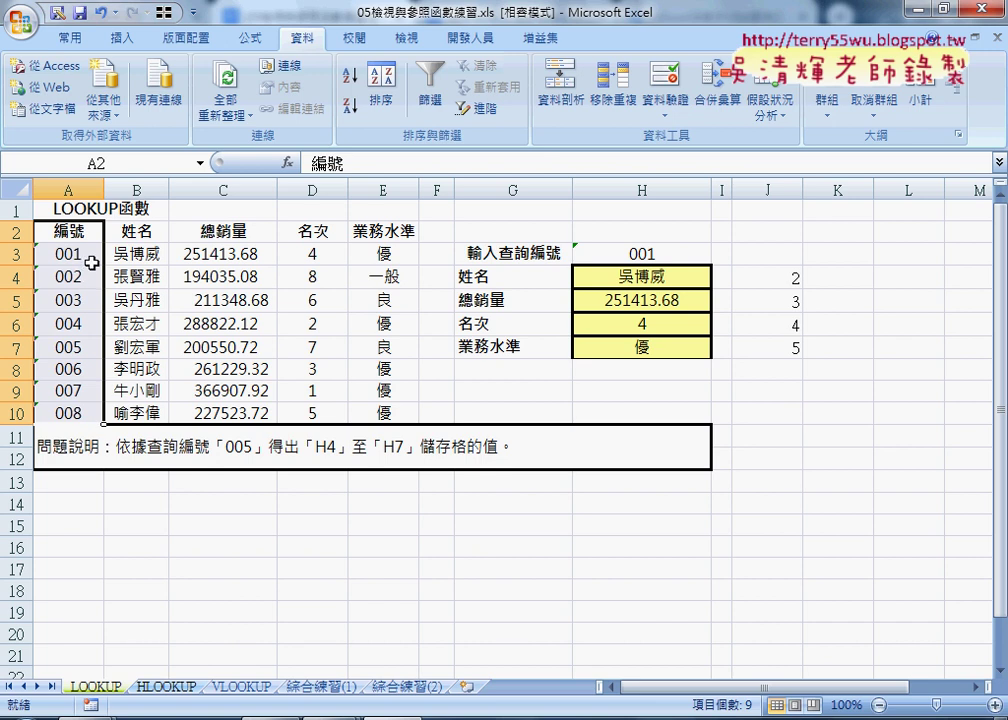
{"action": "left_click_drag", "start_coordinate": [77, 253], "coordinate": [78, 411]}
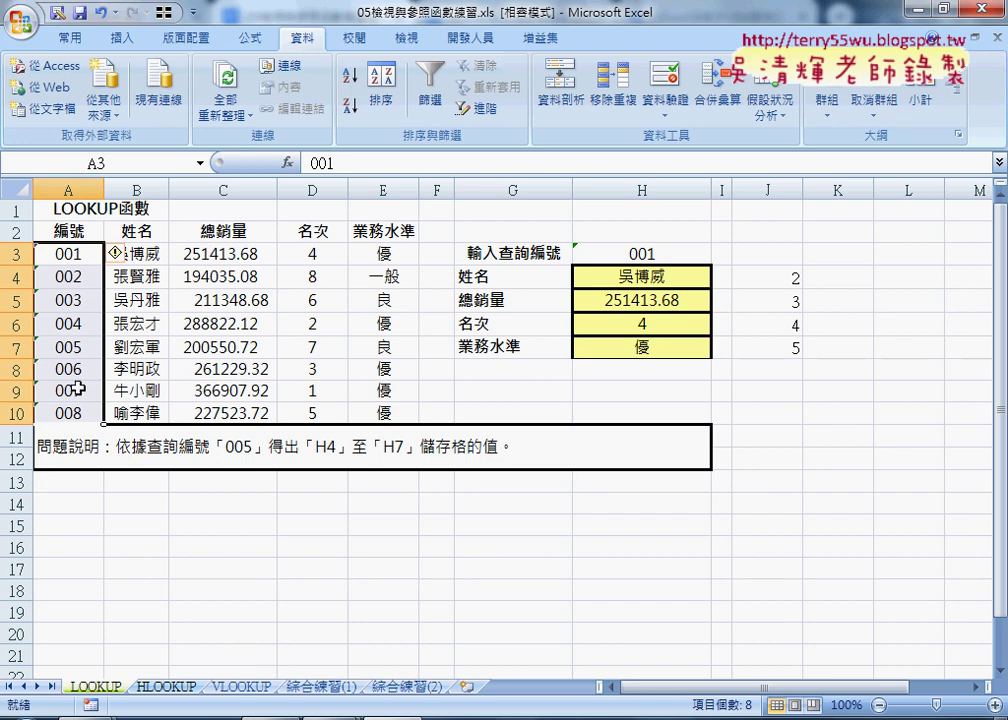
Step: Create the name 編號 for the ID column from the selection's top row
{"action": "left_click", "coordinate": [89, 167]}
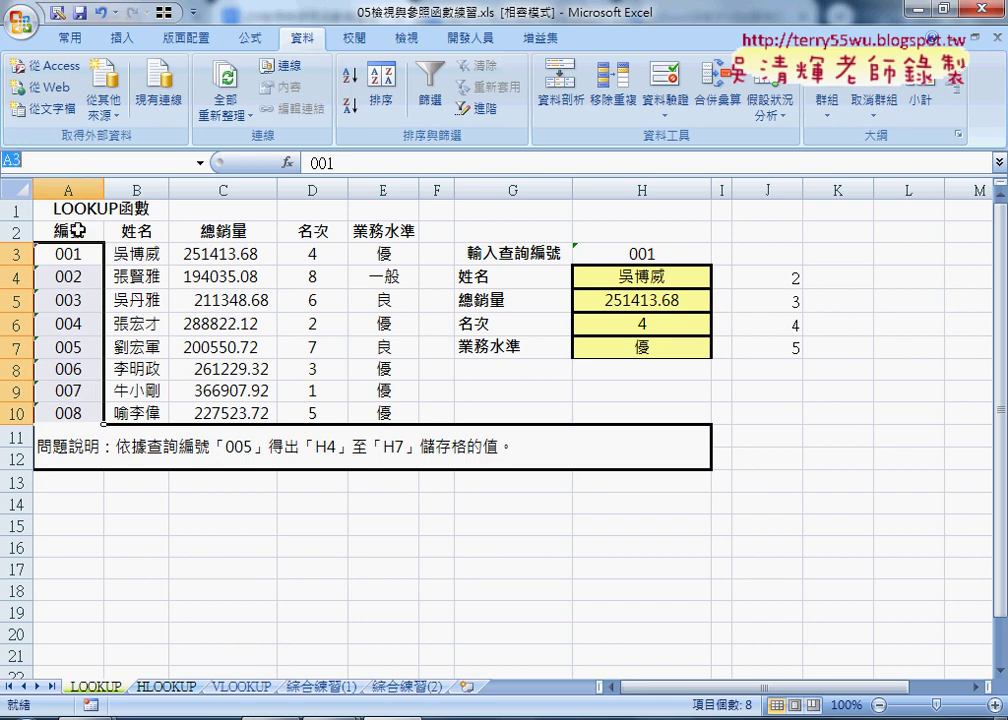
{"action": "left_click_drag", "start_coordinate": [75, 231], "coordinate": [80, 412]}
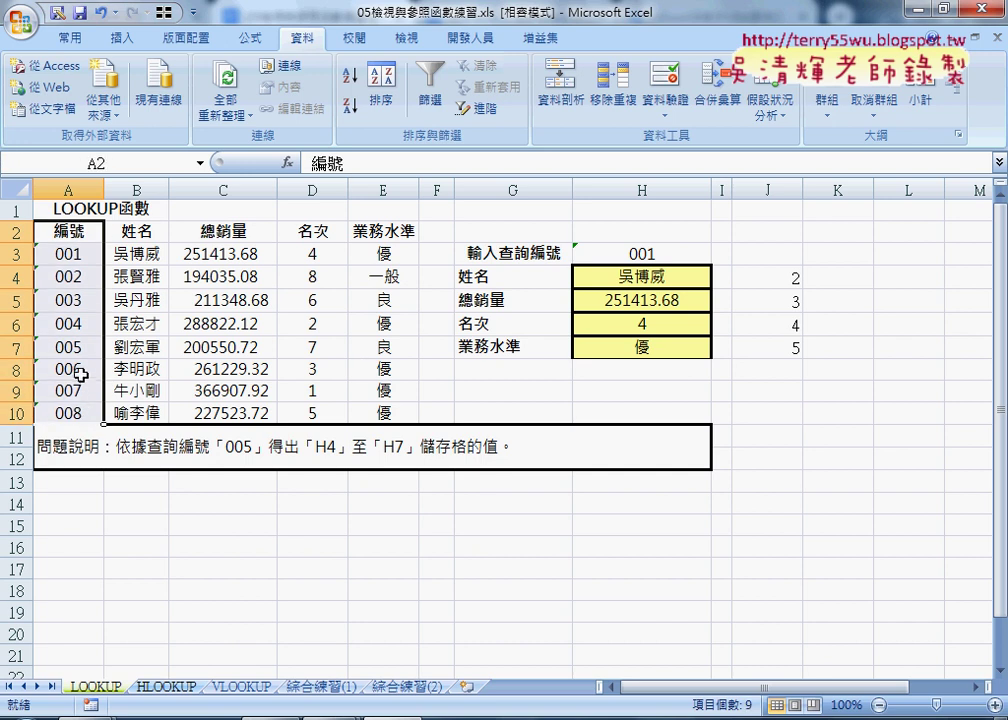
{"action": "scroll", "coordinate": [195, 40], "scroll_direction": "up", "scroll_amount": 1}
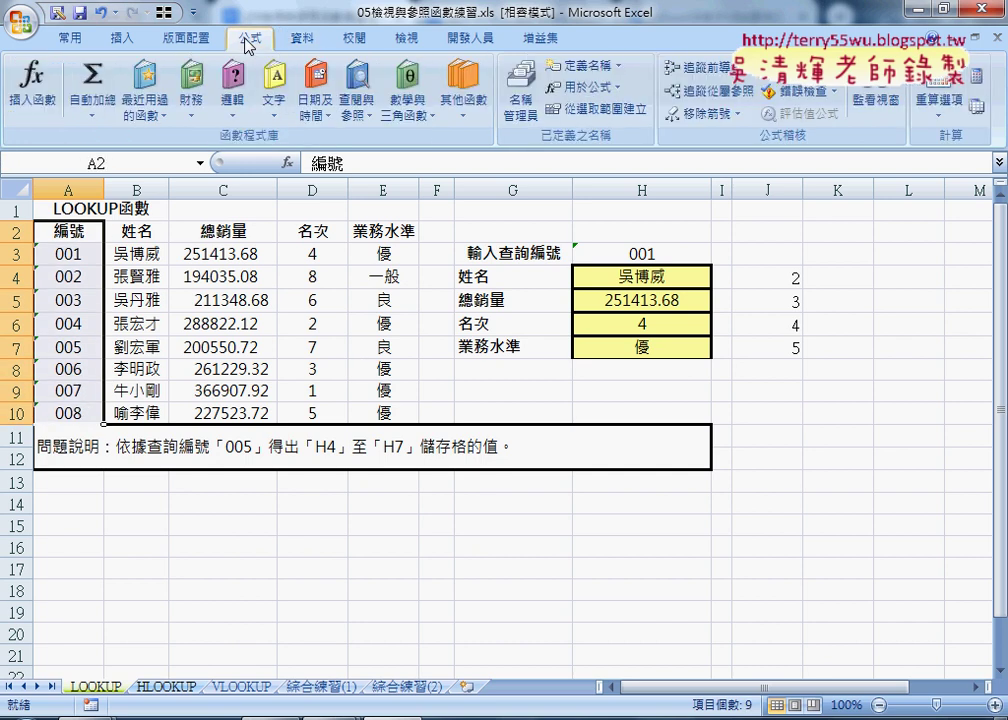
{"action": "left_click", "coordinate": [603, 110]}
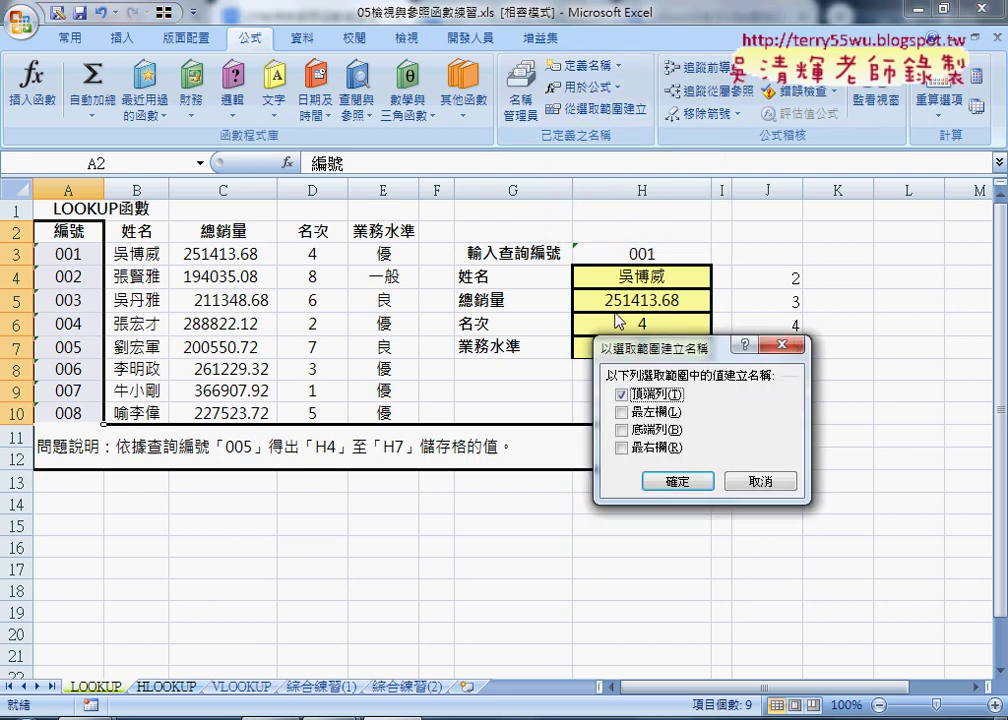
{"action": "left_click_drag", "start_coordinate": [672, 352], "coordinate": [203, 228]}
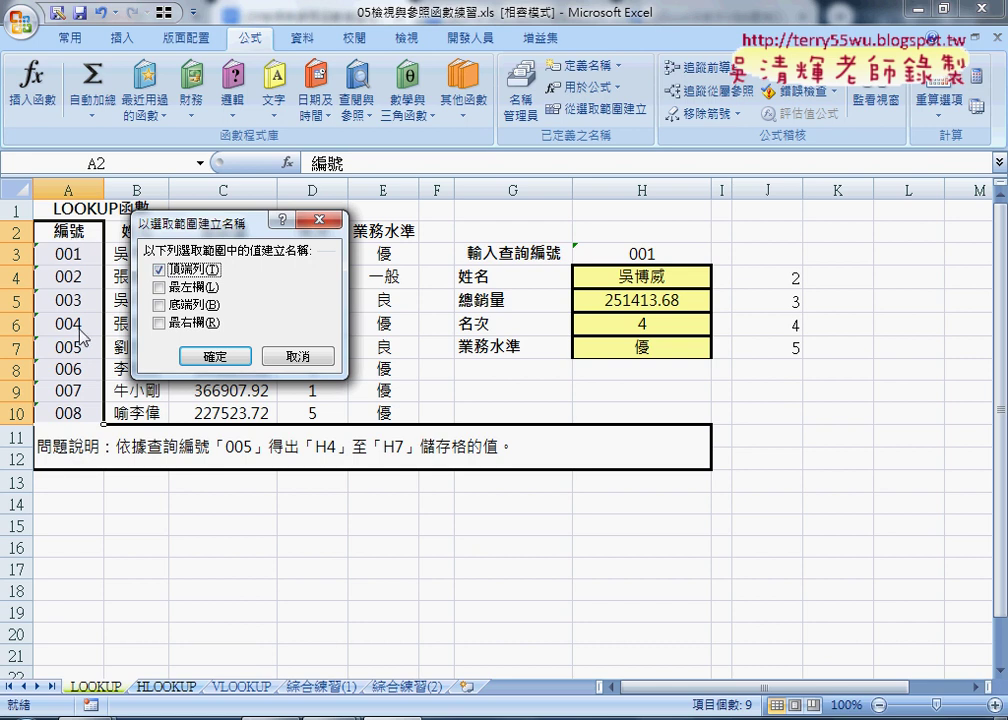
{"action": "left_click", "coordinate": [229, 357]}
Step: Confirm in Name Manager that 編號 refers to LOOKUP!$A$3:$A$10, then reselect H3
{"action": "left_click", "coordinate": [520, 100]}
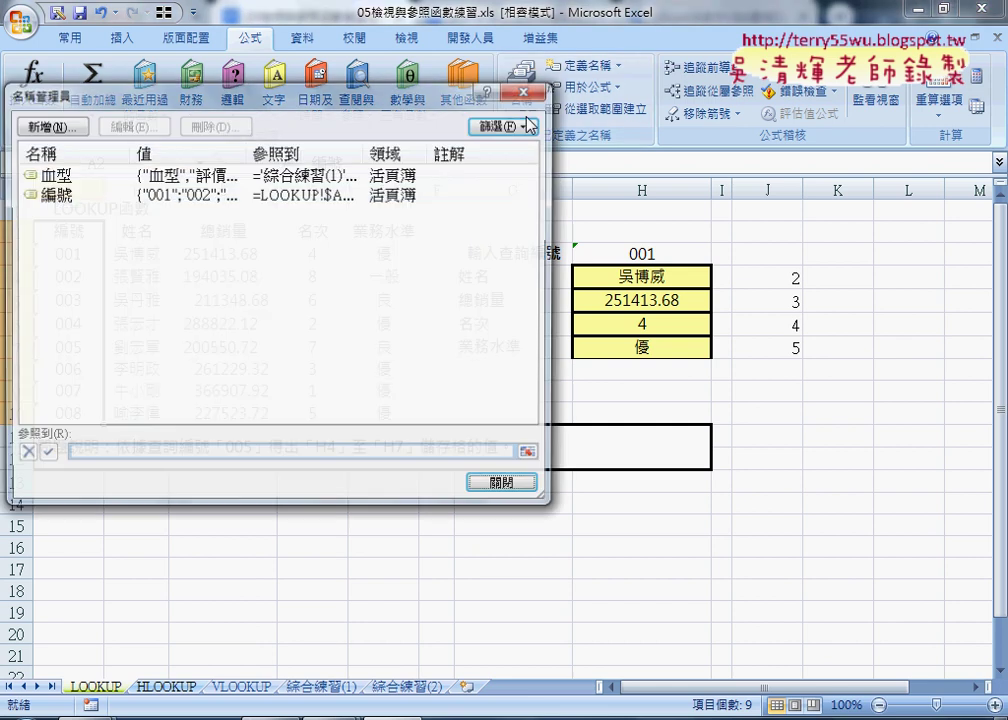
{"action": "left_click", "coordinate": [90, 195]}
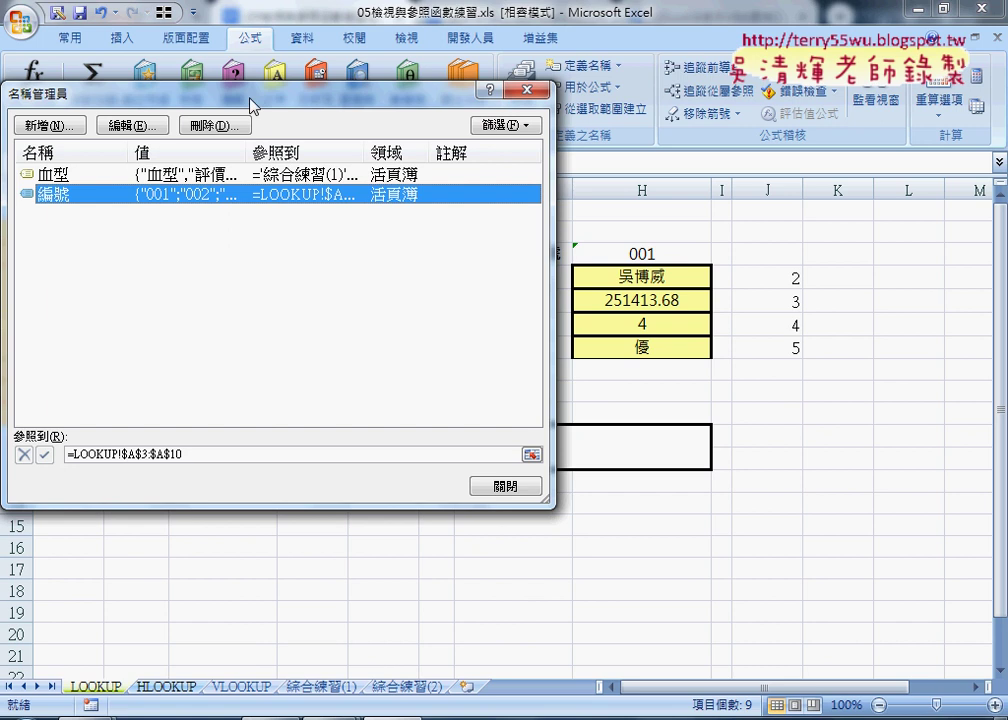
{"action": "left_click_drag", "start_coordinate": [251, 102], "coordinate": [486, 103]}
{"action": "left_click", "coordinate": [443, 455]}
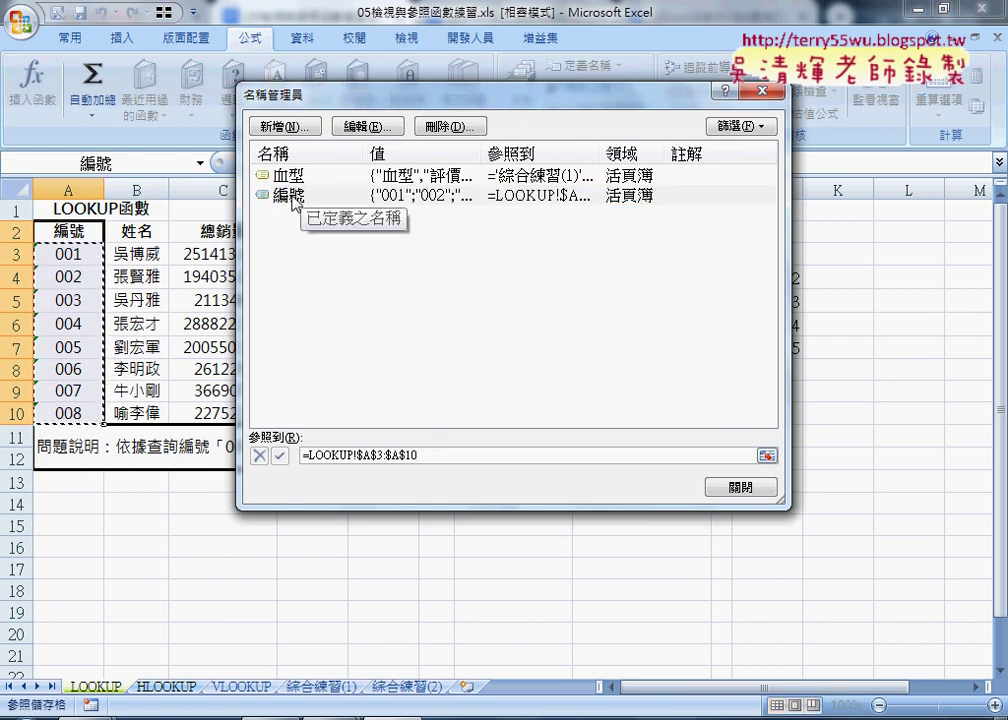
{"action": "left_click", "coordinate": [728, 487]}
{"action": "left_click", "coordinate": [668, 255]}
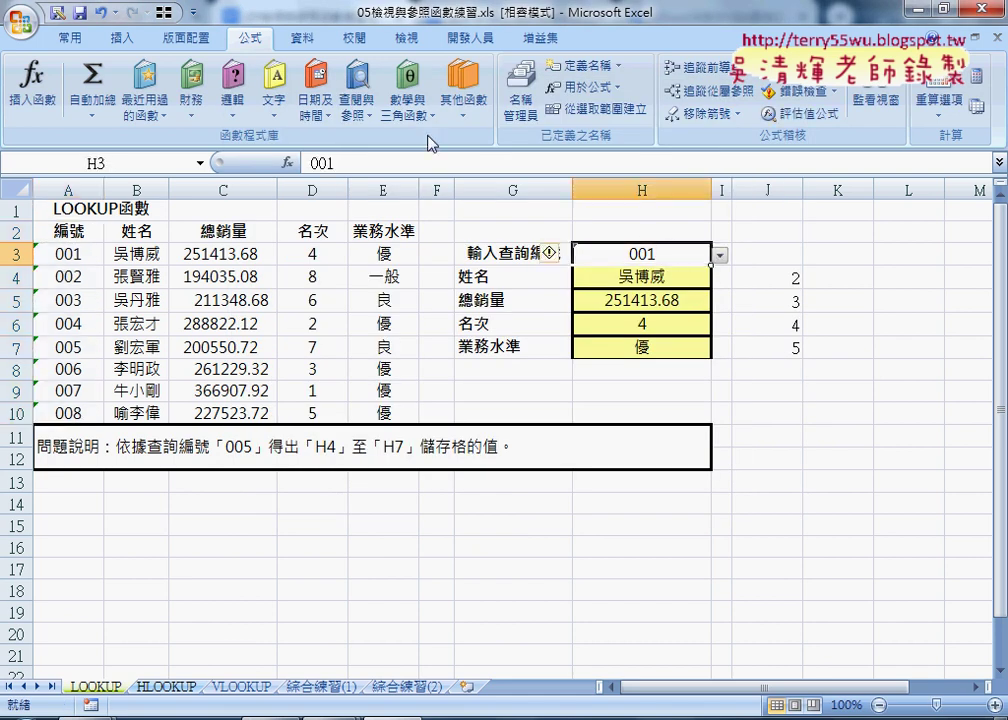
Step: Replace H3's validation source $A$3:$A$10 with the defined name =編號, pasted via F3
{"action": "left_click", "coordinate": [302, 42]}
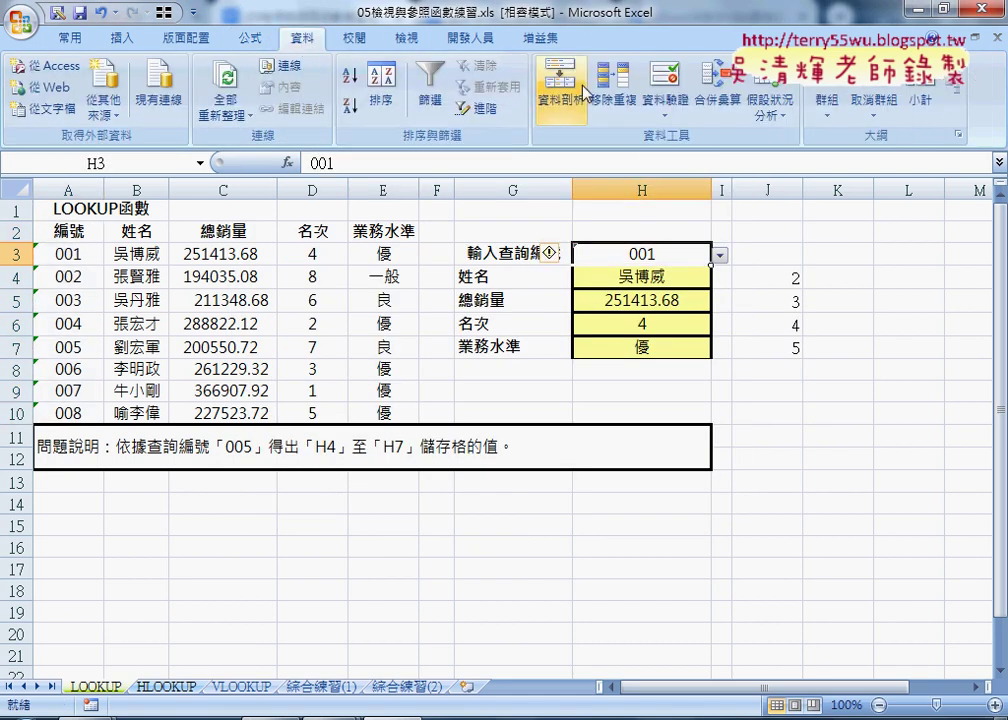
{"action": "left_click", "coordinate": [668, 90]}
{"action": "left_click_drag", "start_coordinate": [432, 327], "coordinate": [375, 327]}
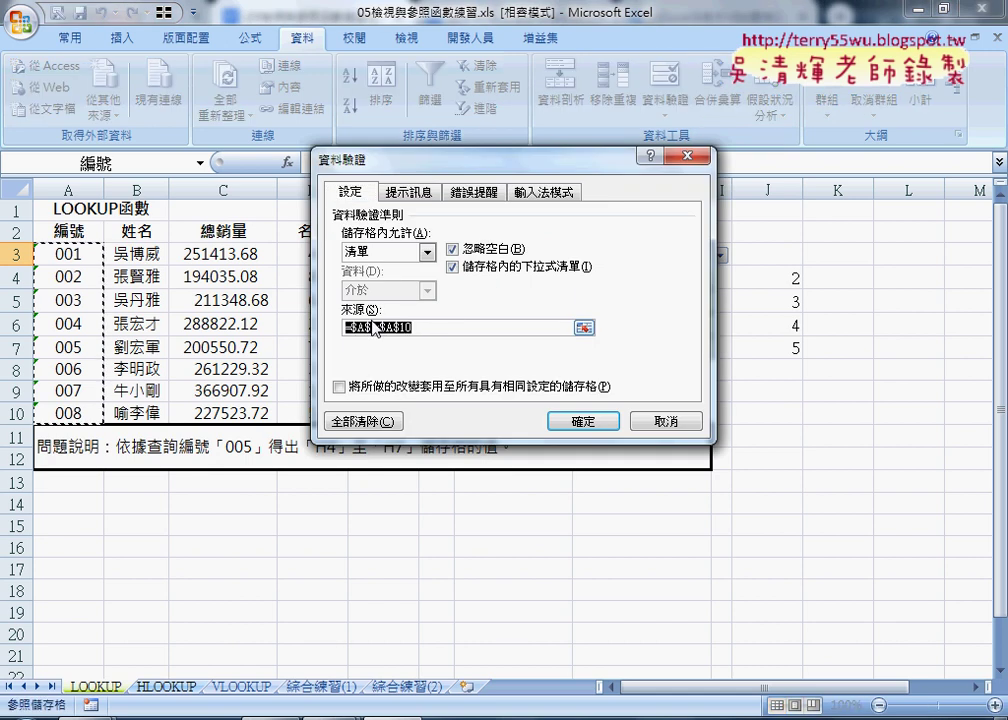
{"action": "key", "text": "Delete"}
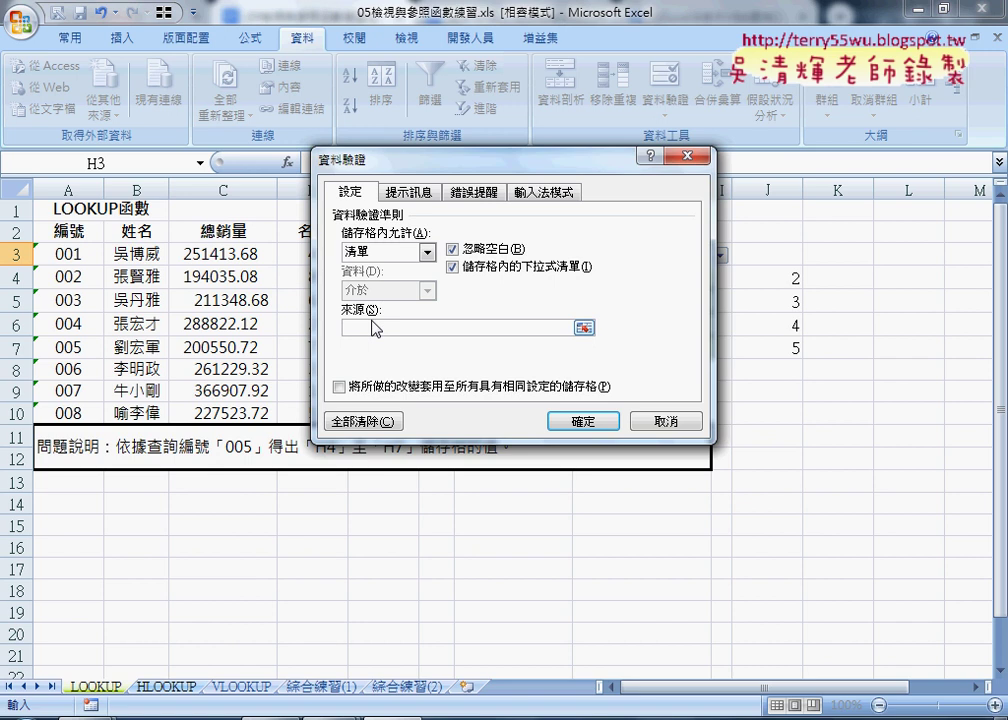
{"action": "key", "text": "F3"}
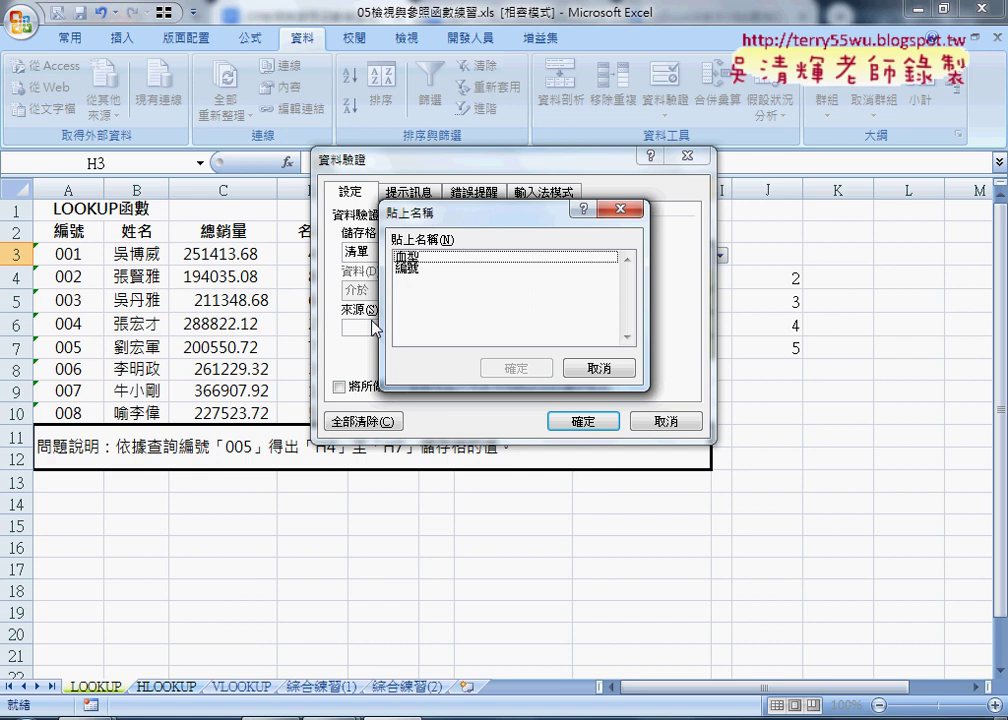
{"action": "left_click", "coordinate": [410, 268]}
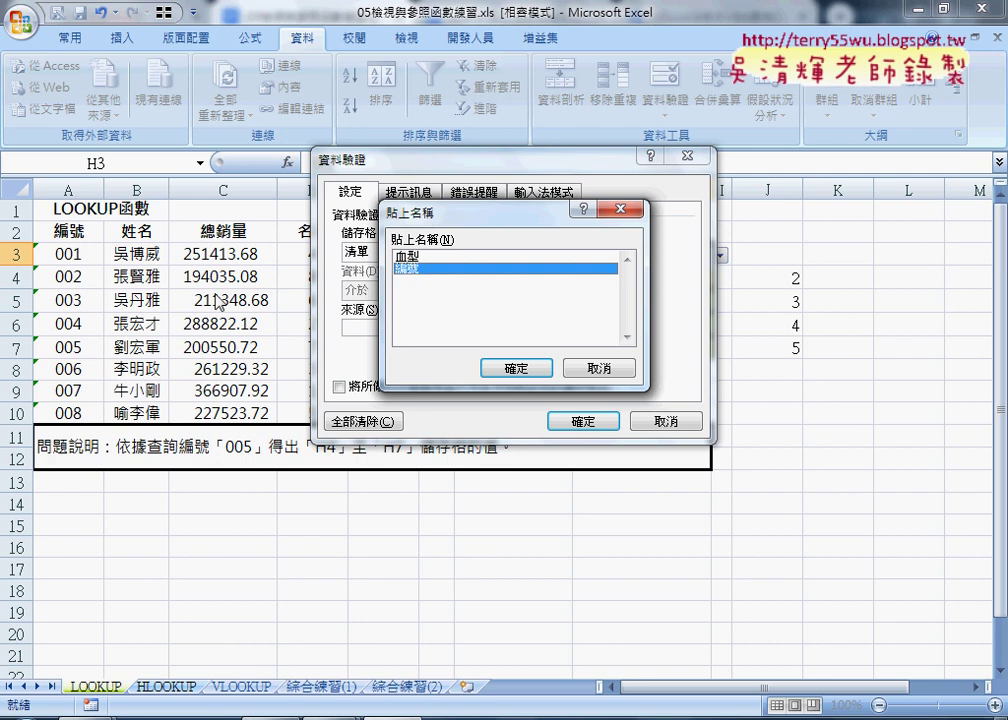
{"action": "left_click", "coordinate": [516, 370]}
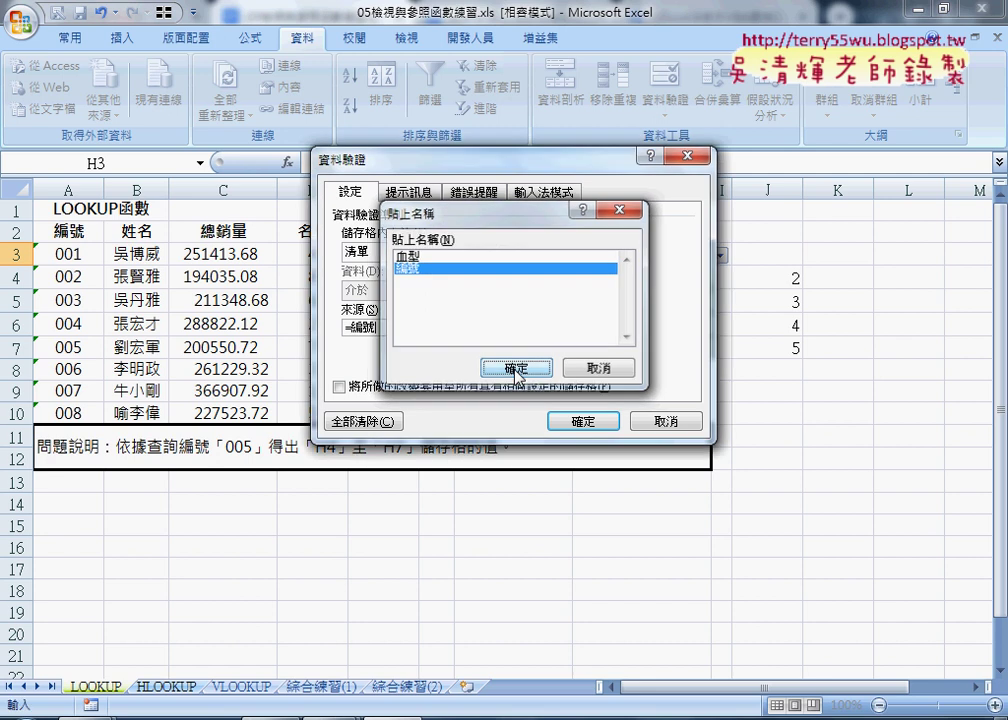
{"action": "left_click", "coordinate": [580, 421]}
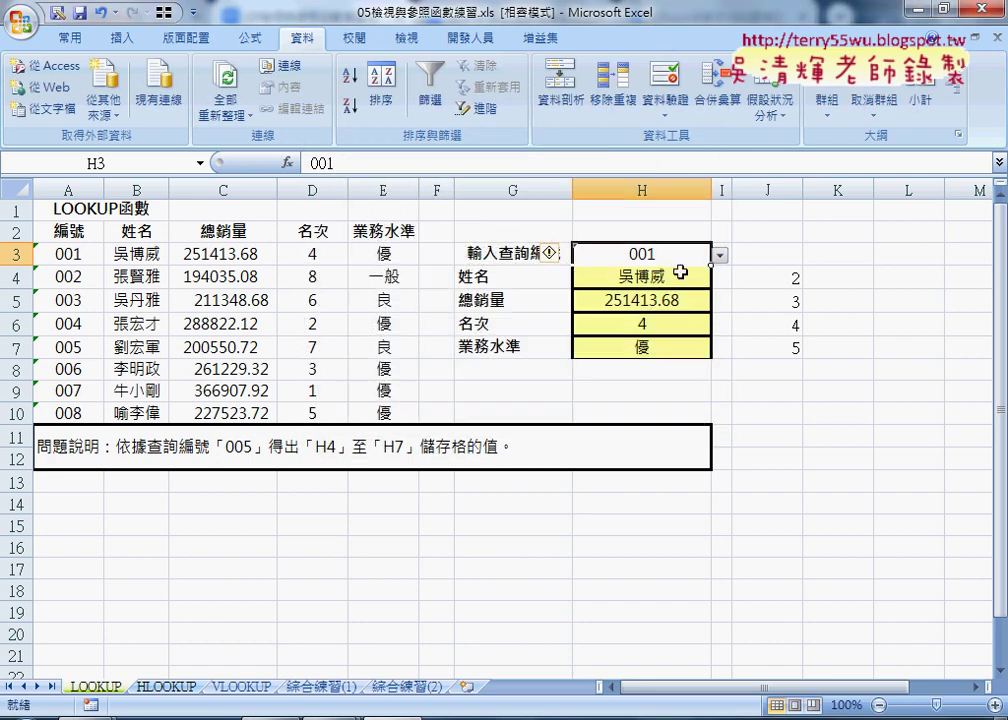
Step: Pick IDs 002, 003 and 004 in turn from H3's dropdown
{"action": "left_click", "coordinate": [719, 259]}
{"action": "key", "text": "Down"}
{"action": "key", "text": "Return"}
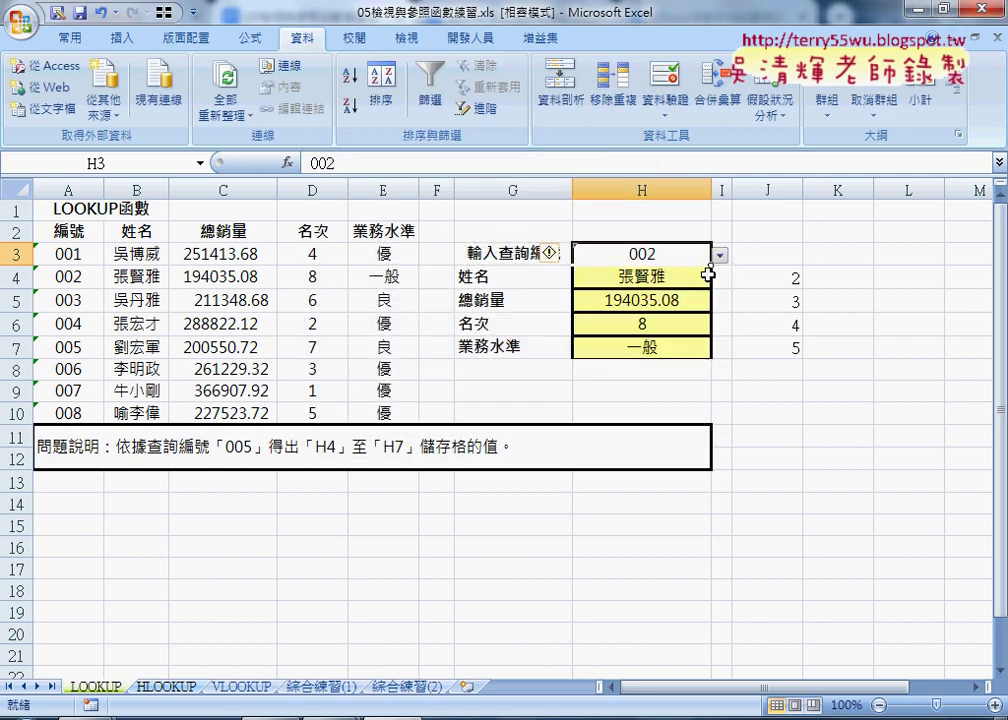
{"action": "left_click", "coordinate": [720, 260]}
{"action": "left_click", "coordinate": [703, 295]}
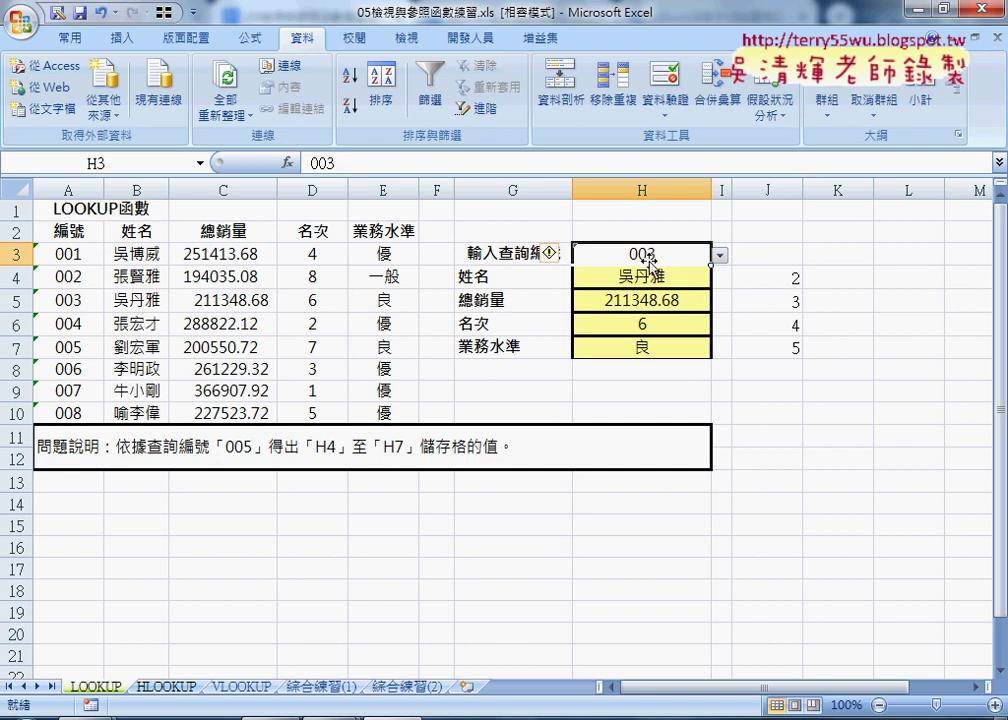
{"action": "left_click", "coordinate": [717, 258]}
{"action": "left_click", "coordinate": [704, 308]}
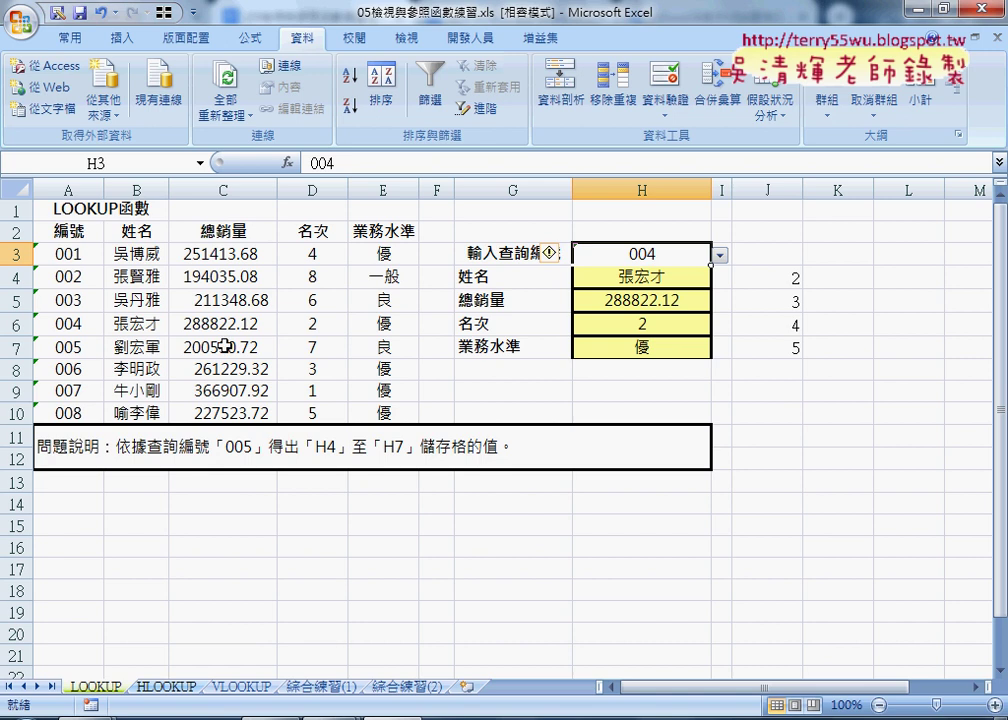
Step: Clear the helper numbers in J4:J7 and pick ID 007 in H3
{"action": "left_click_drag", "start_coordinate": [758, 277], "coordinate": [781, 345]}
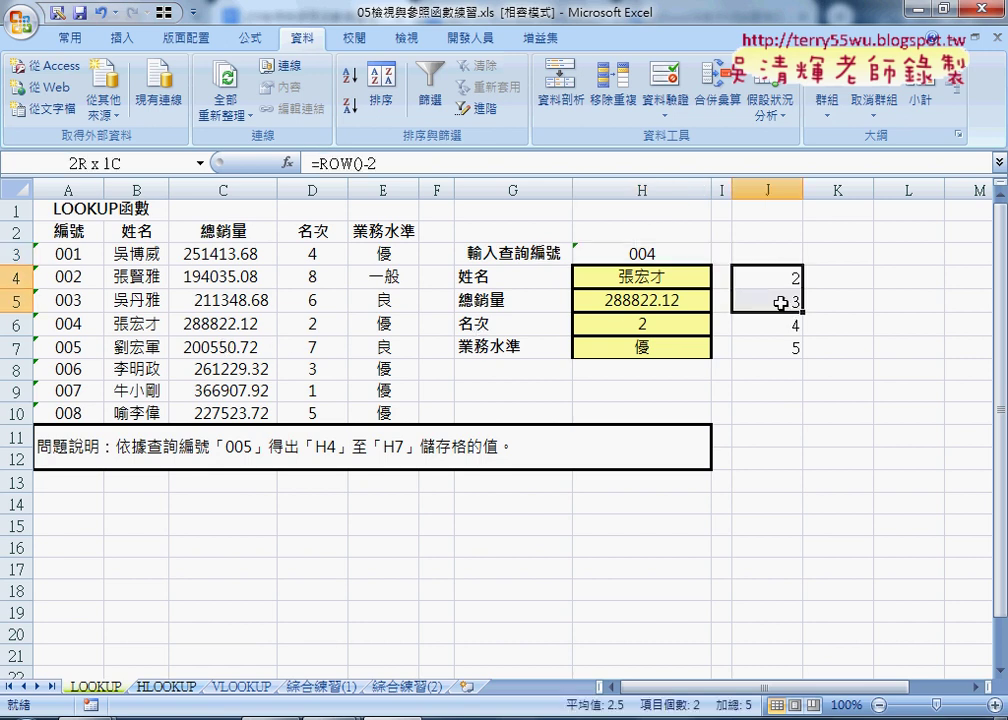
{"action": "key", "text": "Delete"}
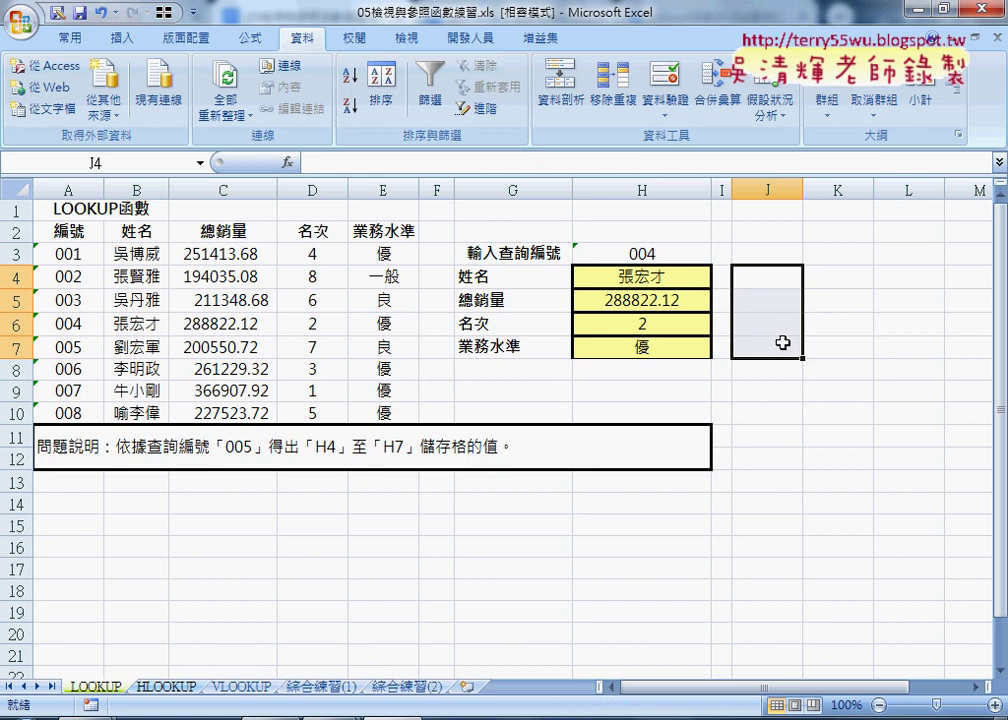
{"action": "left_click", "coordinate": [598, 254]}
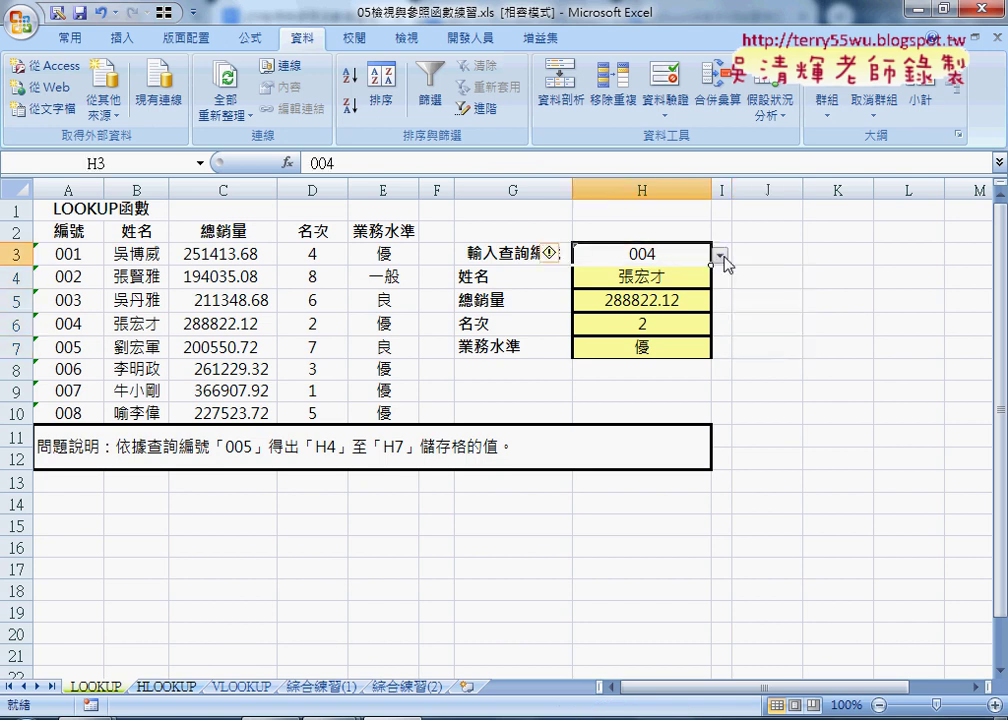
{"action": "left_click", "coordinate": [718, 255]}
{"action": "left_click", "coordinate": [670, 342]}
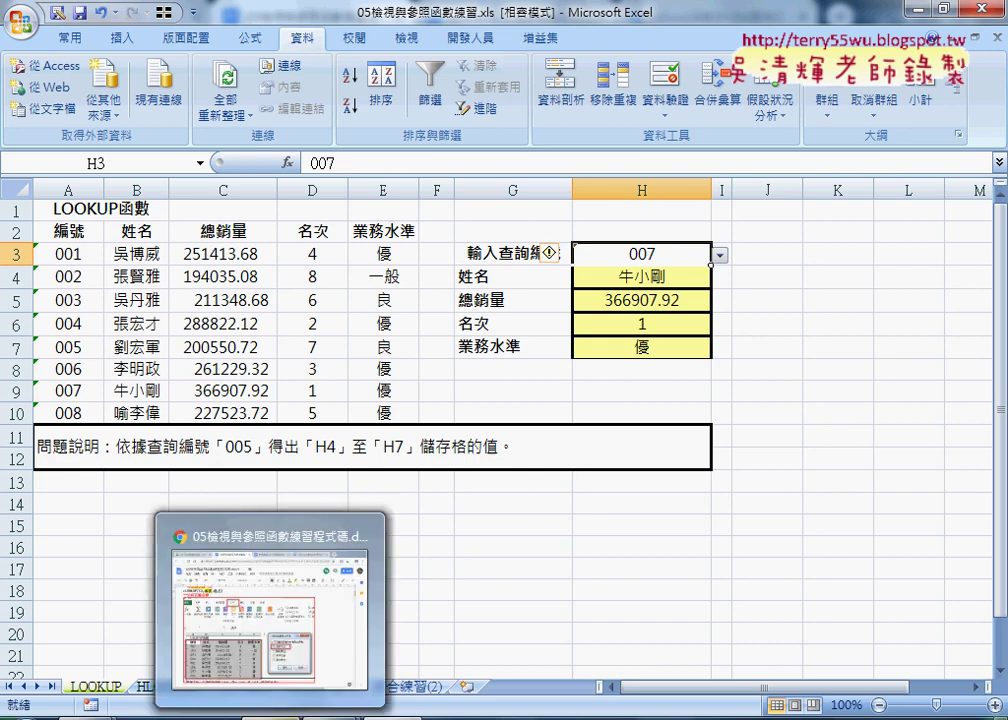
Step: In the Google Docs notes, scroll down to the LOOKUP section and highlight the word LOOKUP
{"action": "left_click", "coordinate": [270, 660]}
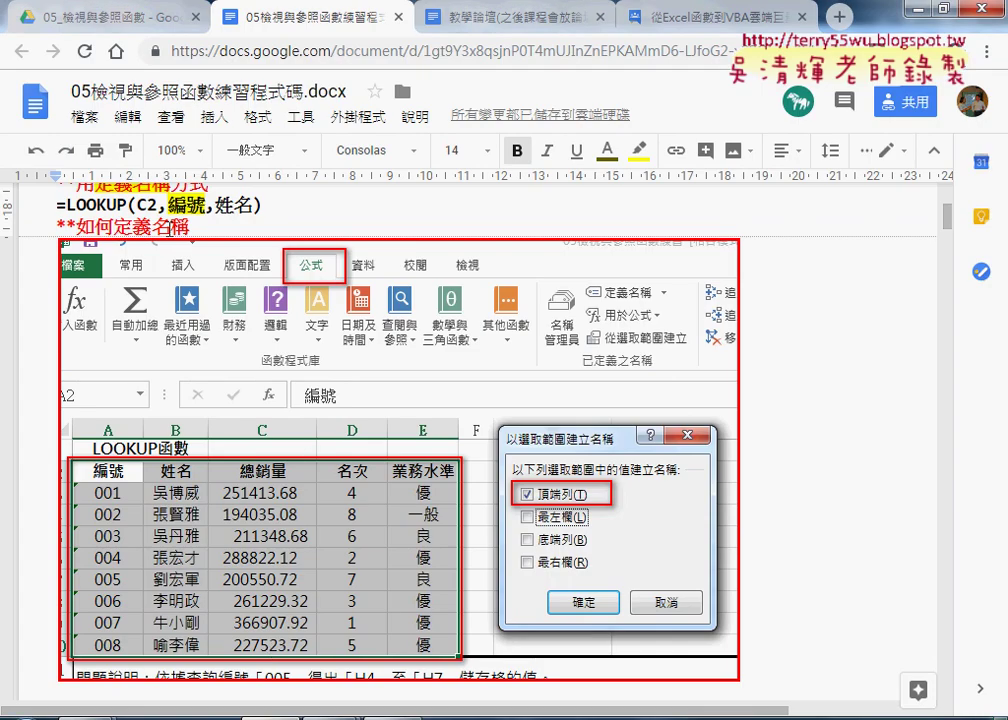
{"action": "scroll", "coordinate": [288, 355], "scroll_direction": "down", "scroll_amount": 2}
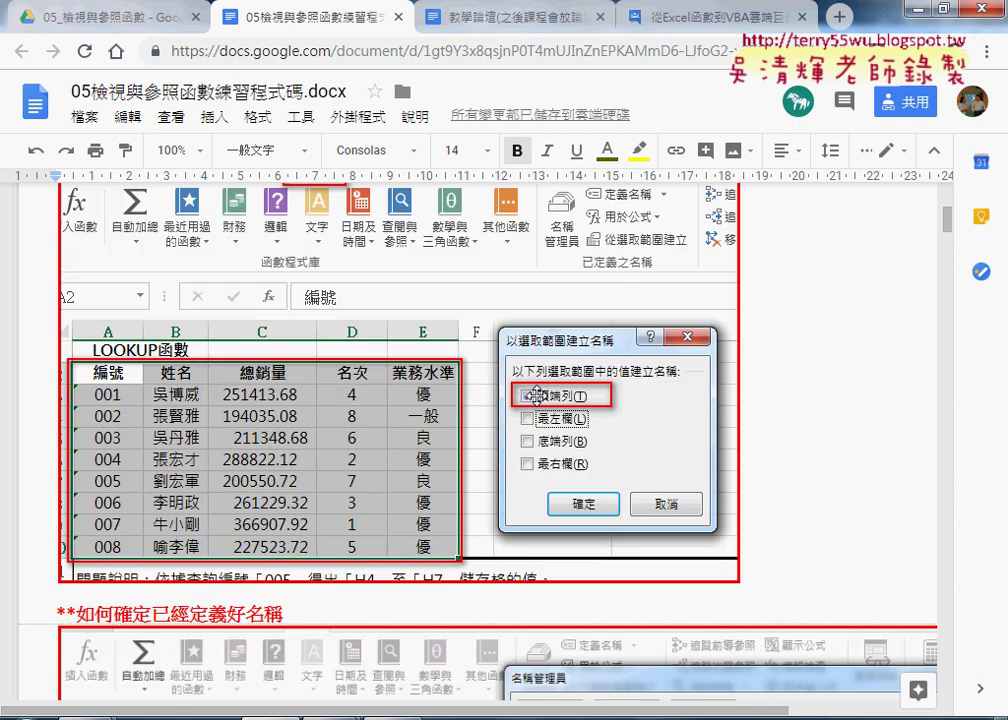
{"action": "scroll", "coordinate": [440, 400], "scroll_direction": "down", "scroll_amount": 3}
{"action": "scroll", "coordinate": [515, 406], "scroll_direction": "down", "scroll_amount": 1}
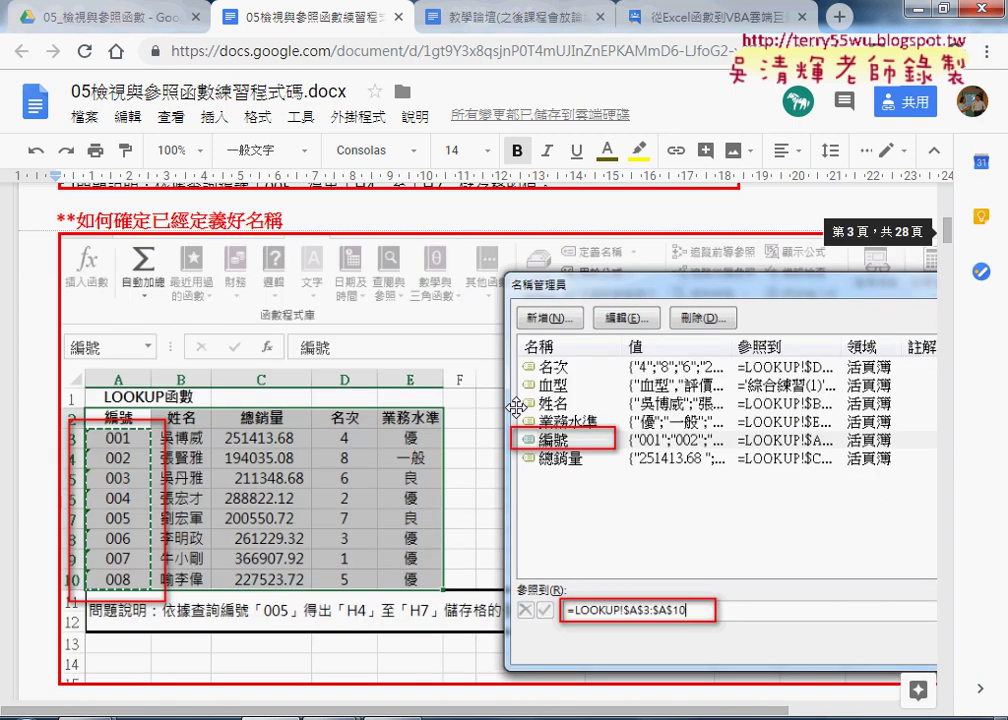
{"action": "scroll", "coordinate": [430, 330], "scroll_direction": "down", "scroll_amount": 1}
{"action": "scroll", "coordinate": [593, 503], "scroll_direction": "down", "scroll_amount": 2}
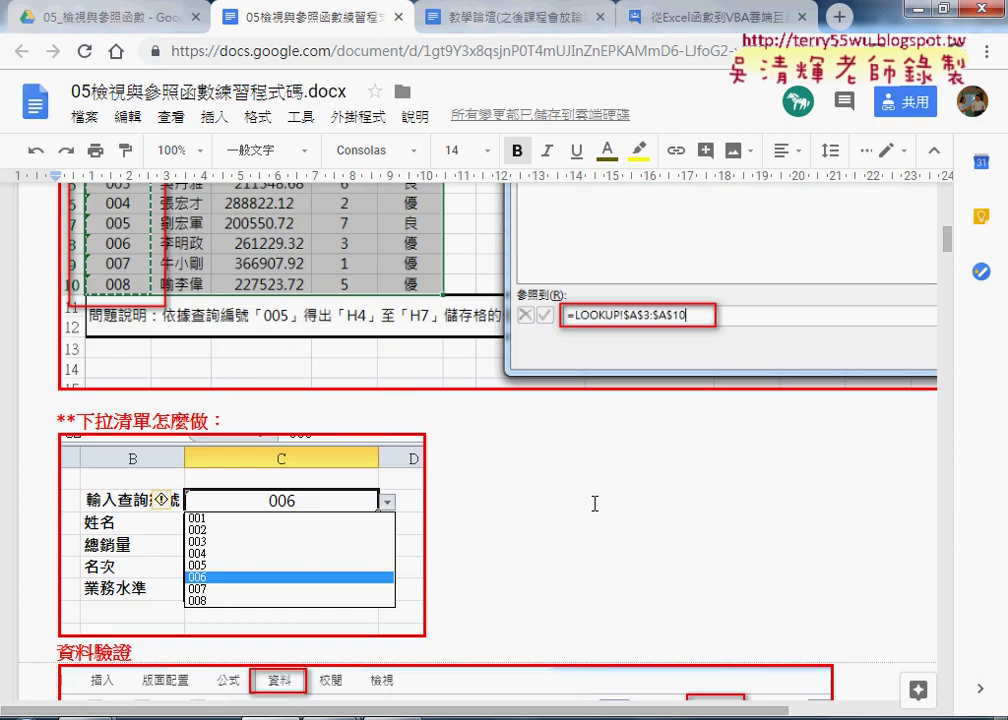
{"action": "scroll", "coordinate": [364, 405], "scroll_direction": "down", "scroll_amount": 2}
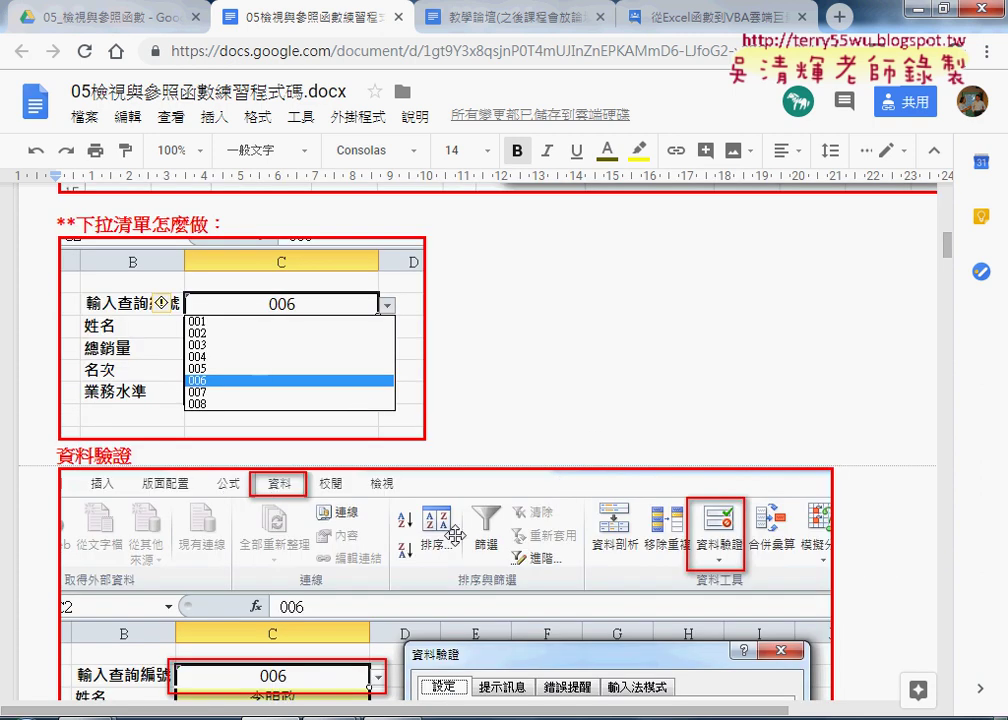
{"action": "scroll", "coordinate": [275, 484], "scroll_direction": "down", "scroll_amount": 2}
{"action": "scroll", "coordinate": [455, 535], "scroll_direction": "down", "scroll_amount": 3}
{"action": "scroll", "coordinate": [455, 535], "scroll_direction": "down", "scroll_amount": 2}
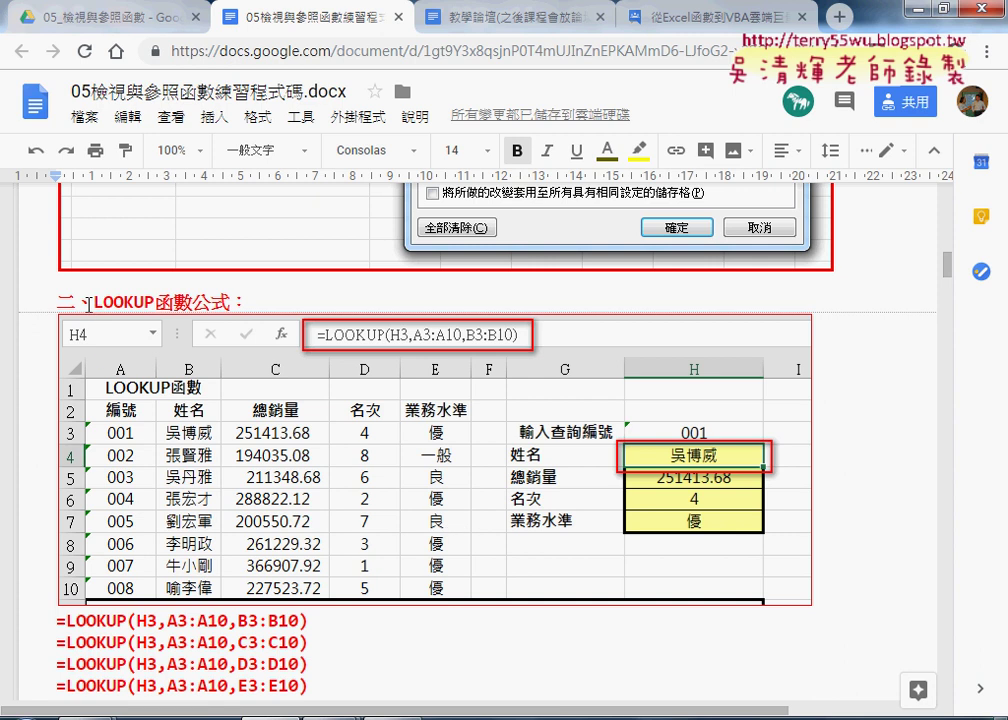
{"action": "left_click_drag", "start_coordinate": [95, 300], "coordinate": [155, 300]}
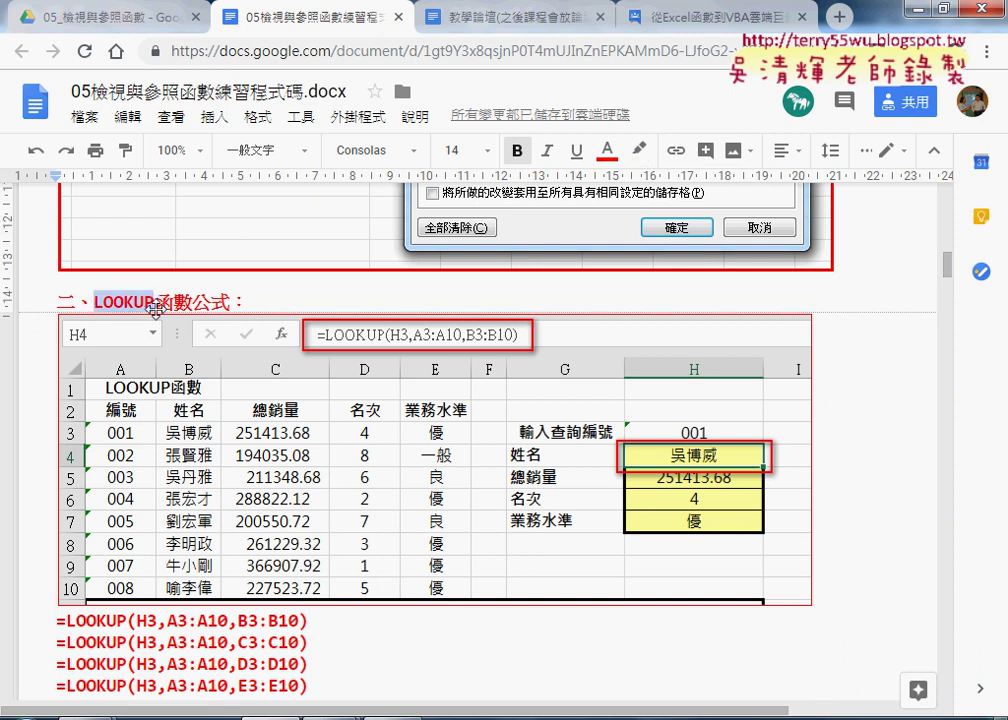
Step: Continue to the INDEX function formula section and highlight INDEX in its heading
{"action": "scroll", "coordinate": [120, 245], "scroll_direction": "down", "scroll_amount": 3}
{"action": "scroll", "coordinate": [115, 255], "scroll_direction": "down", "scroll_amount": 2}
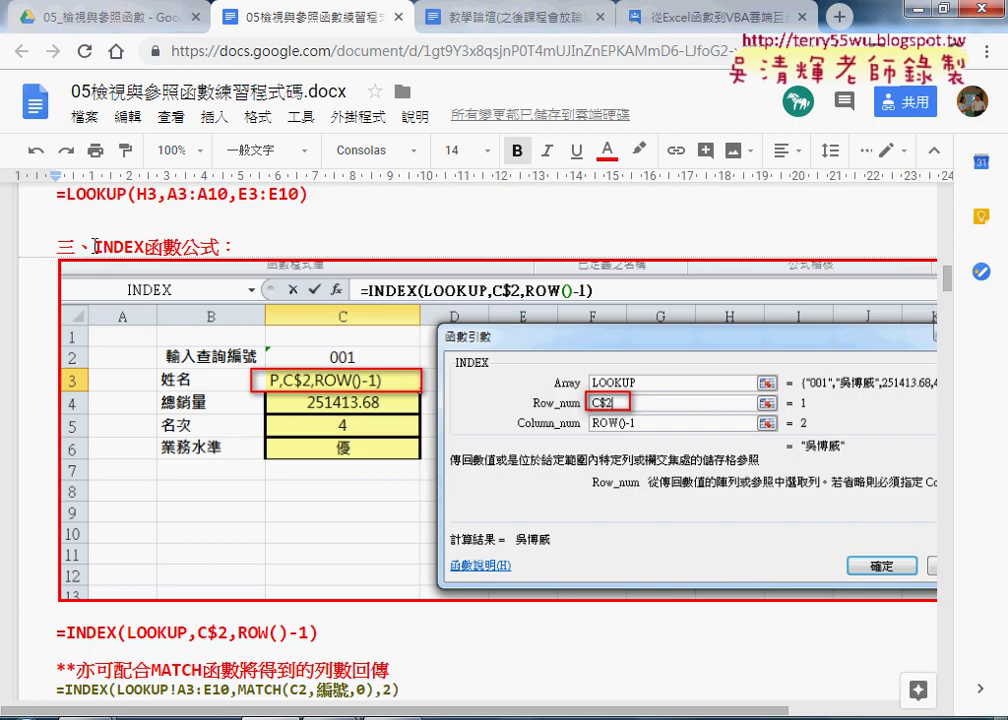
{"action": "left_click_drag", "start_coordinate": [94, 247], "coordinate": [146, 246]}
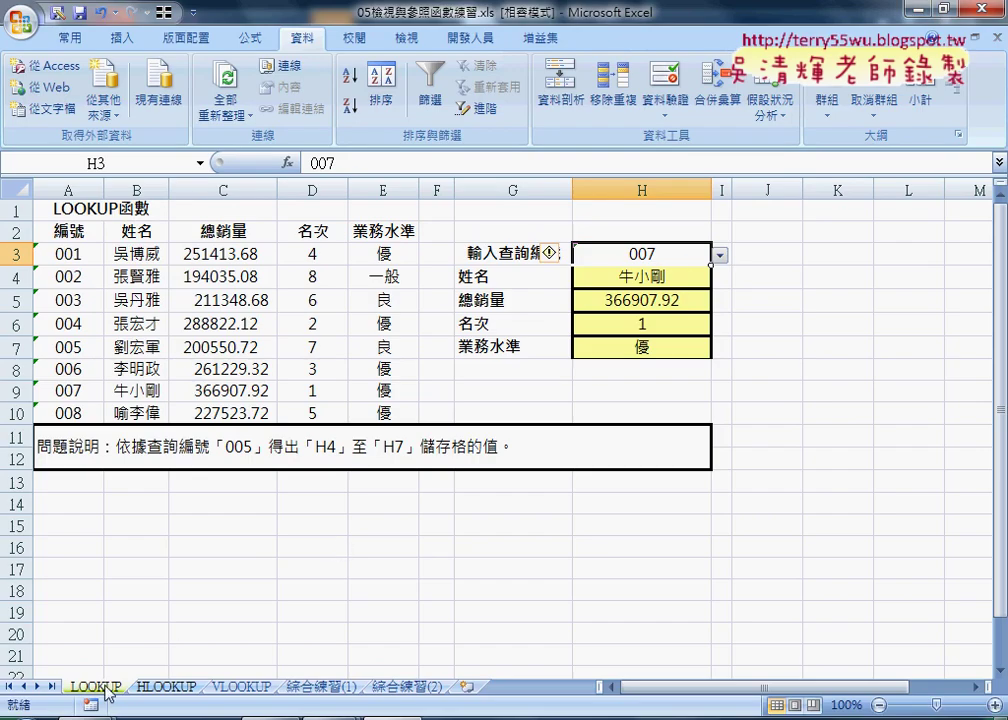
Step: Duplicate the LOOKUP sheet and name the copy LOOKUP (INDEX)
{"action": "left_click_drag", "start_coordinate": [107, 690], "coordinate": [143, 690]}
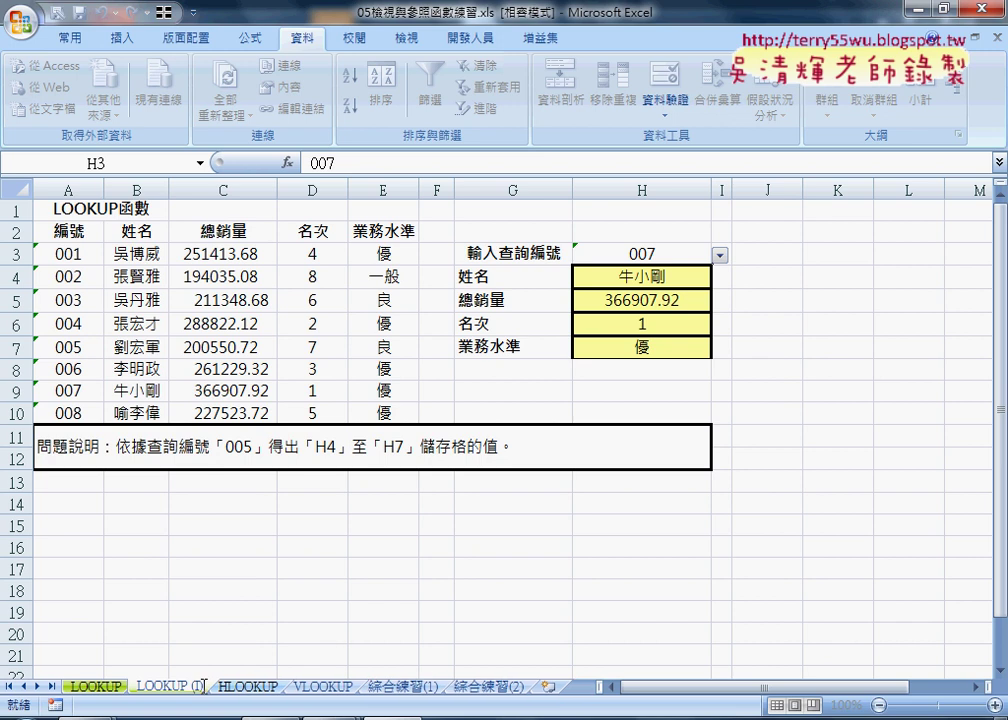
{"action": "type", "text": "INDEX"}
{"action": "key", "text": "Return"}
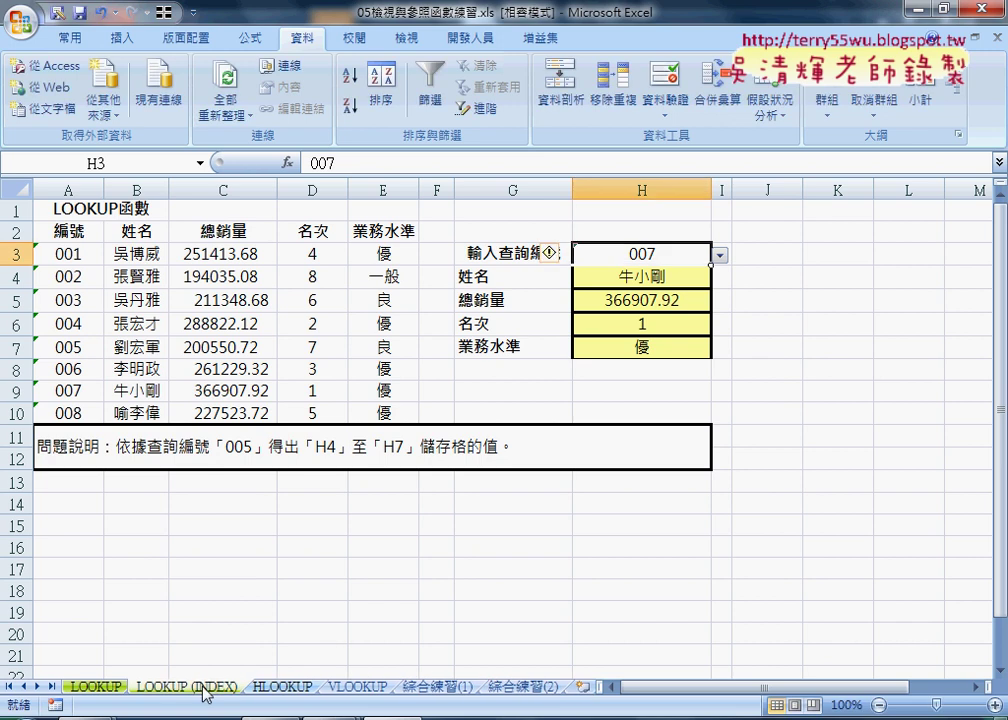
Step: Clear the old VLOOKUP formulas from H4:H7 and select H4
{"action": "left_click", "coordinate": [596, 588]}
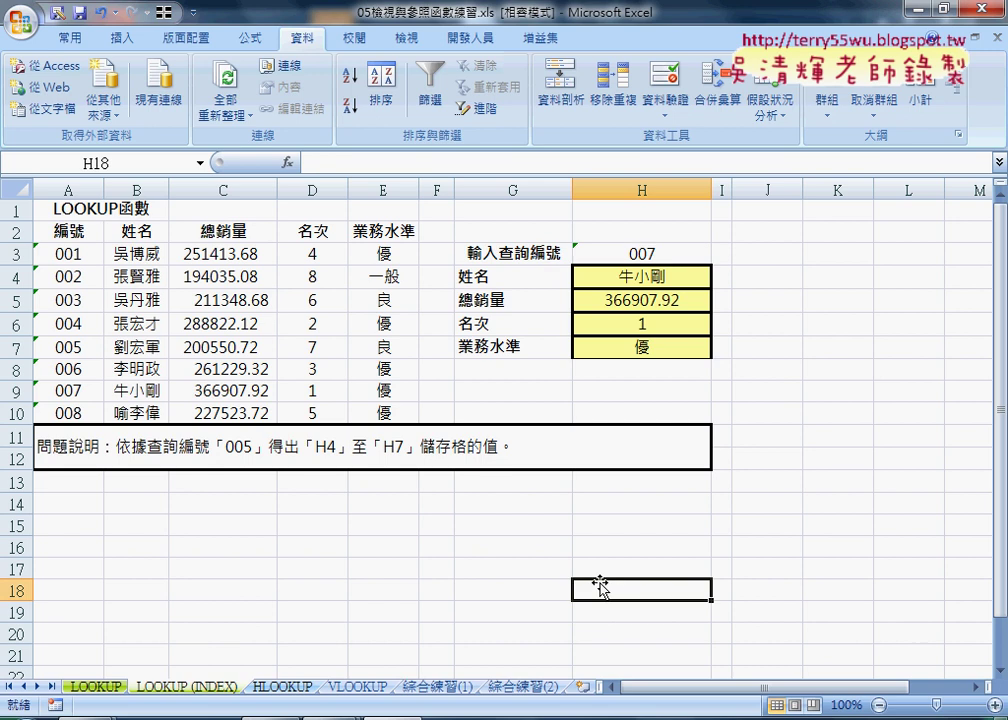
{"action": "mouse_move", "coordinate": [640, 278]}
{"action": "left_mouse_down"}
{"action": "mouse_move", "coordinate": [662, 300]}
{"action": "mouse_move", "coordinate": [652, 347]}
{"action": "left_mouse_up"}
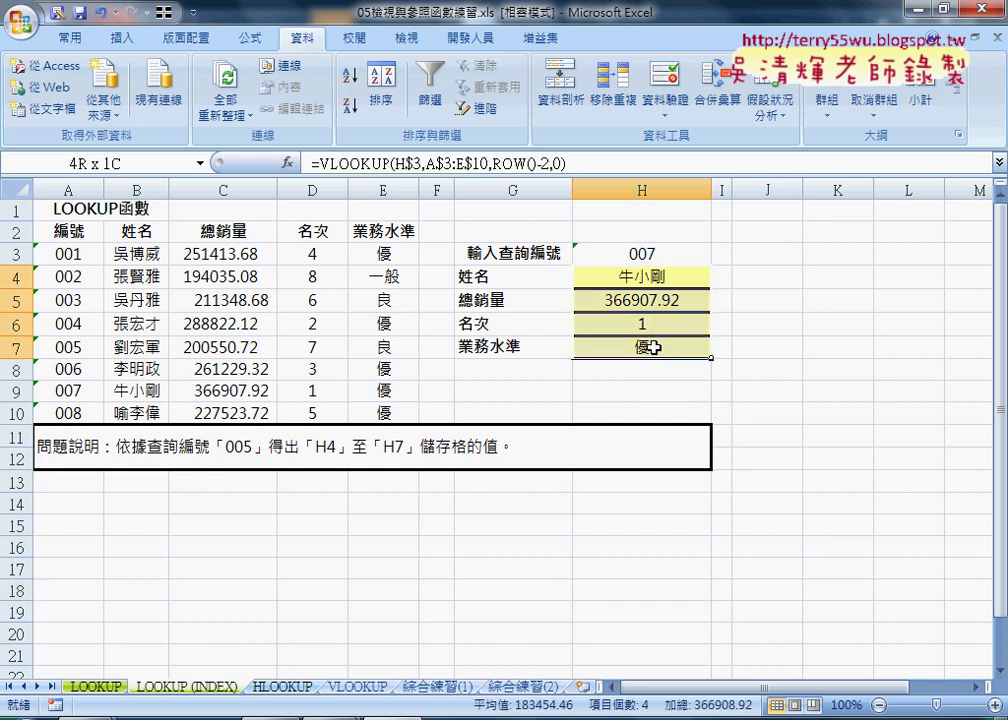
{"action": "key", "text": "Delete"}
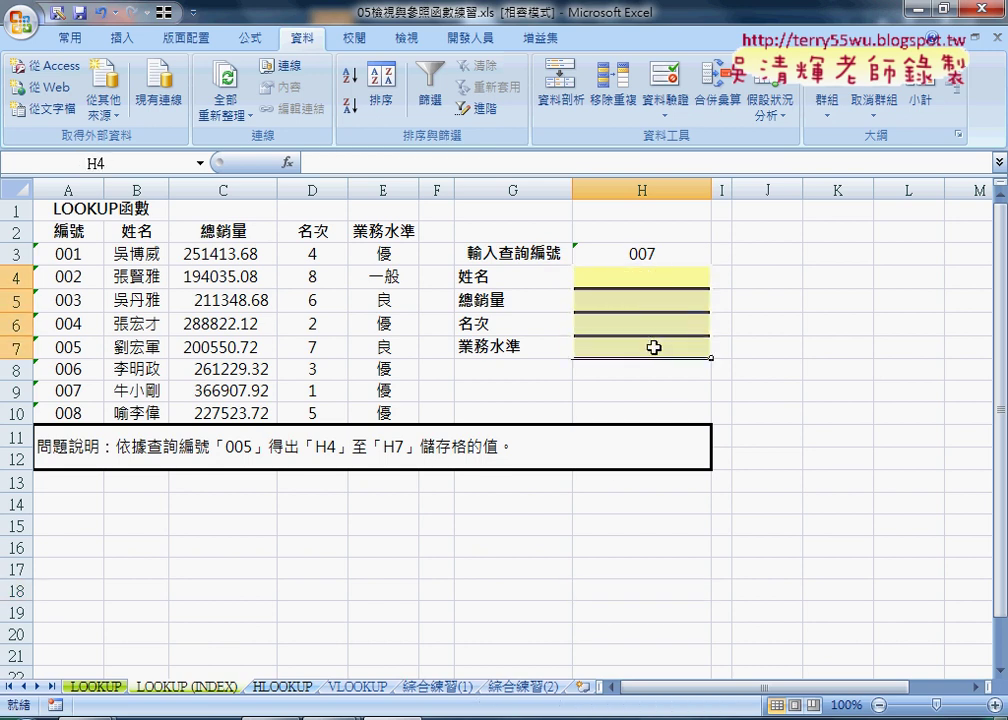
{"action": "left_click", "coordinate": [643, 277]}
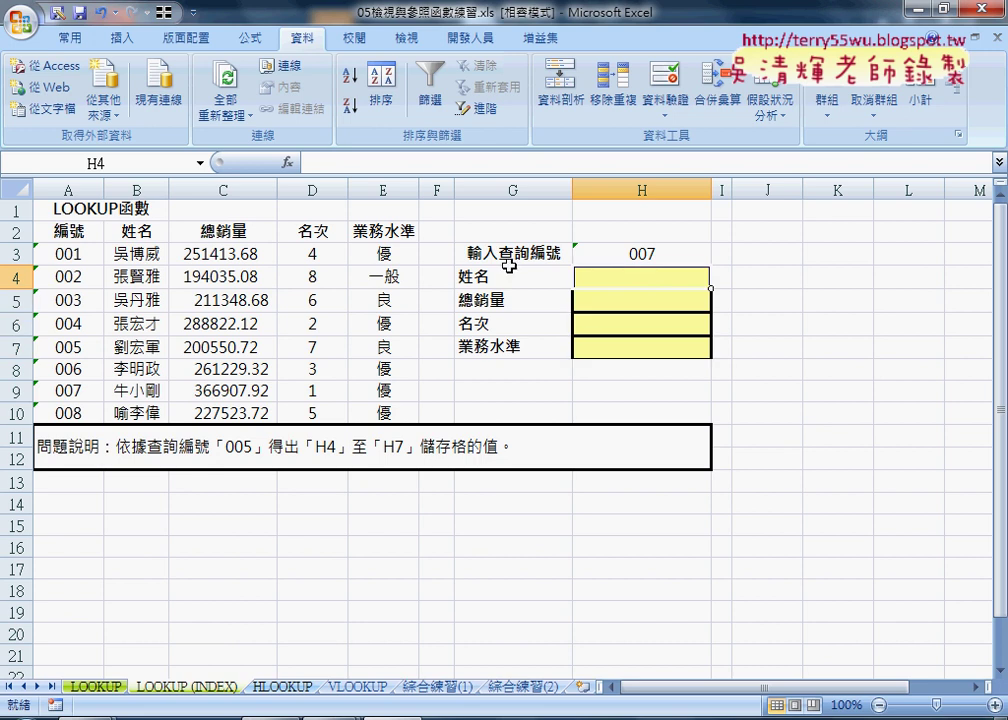
Step: Insert INDEX in H4 using the array,row_num,column_num form, with Array set to A3:E10
{"action": "left_click", "coordinate": [291, 164]}
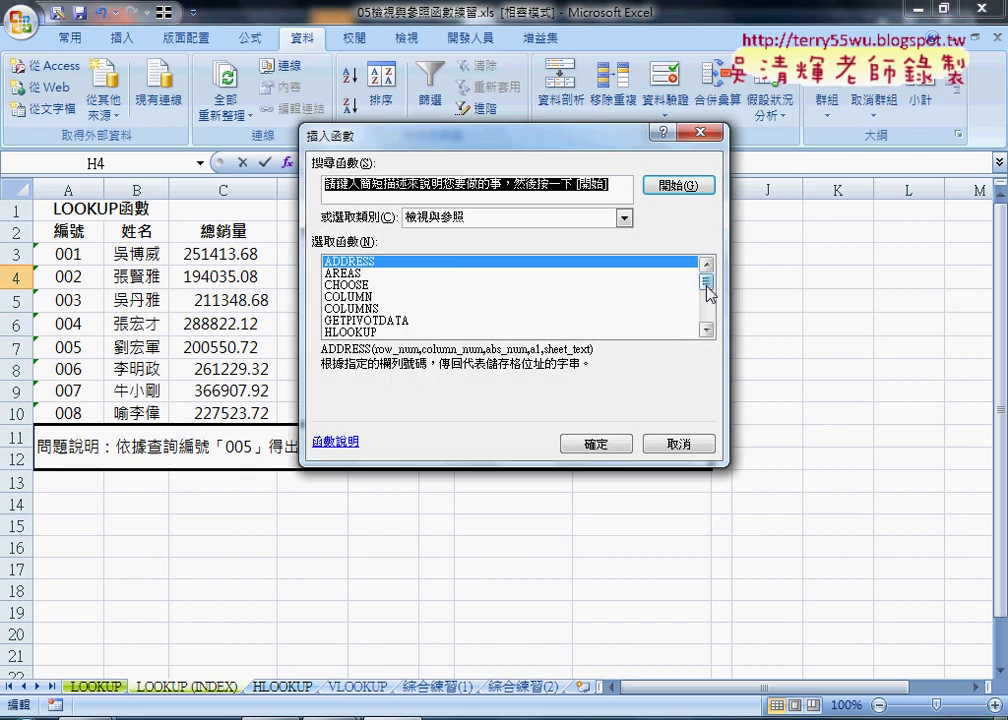
{"action": "left_click_drag", "start_coordinate": [707, 264], "coordinate": [707, 294]}
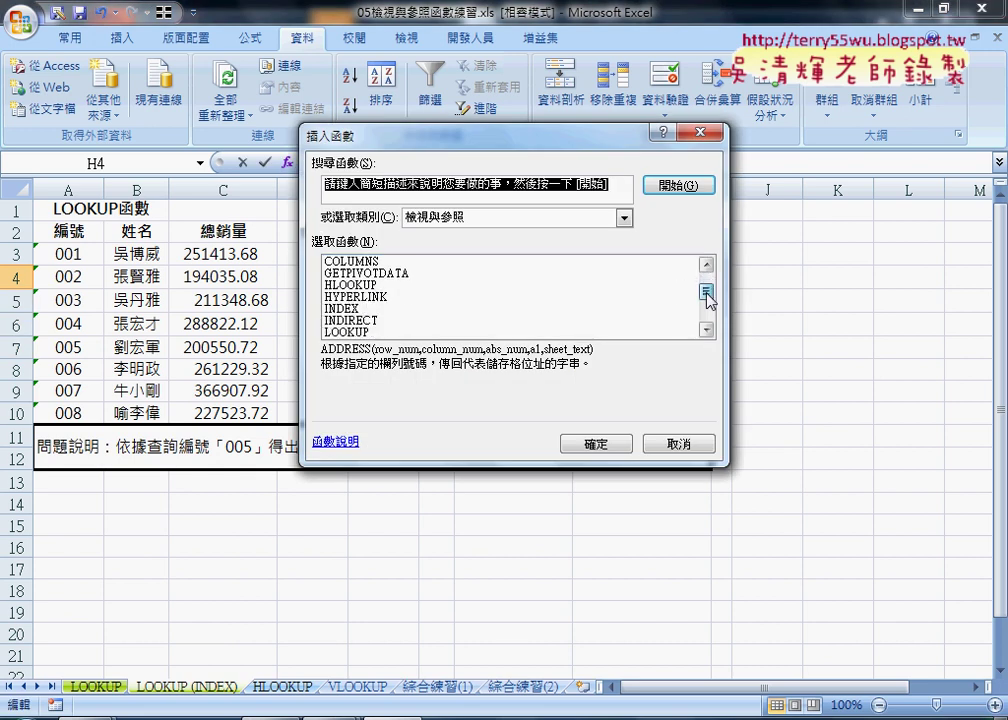
{"action": "left_click", "coordinate": [409, 309]}
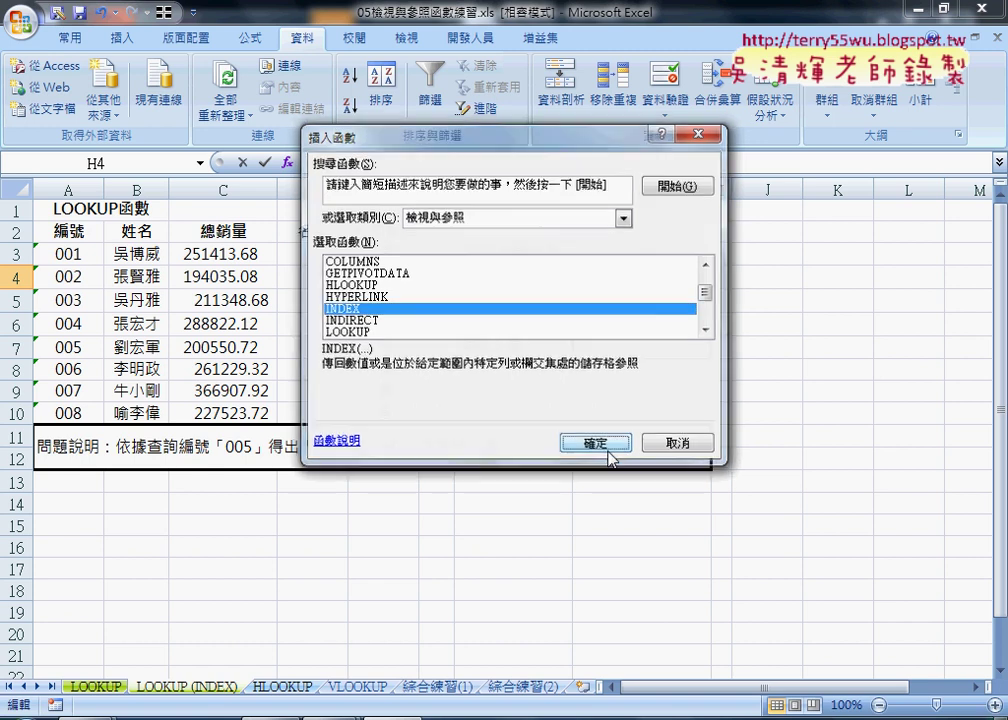
{"action": "left_click", "coordinate": [600, 446]}
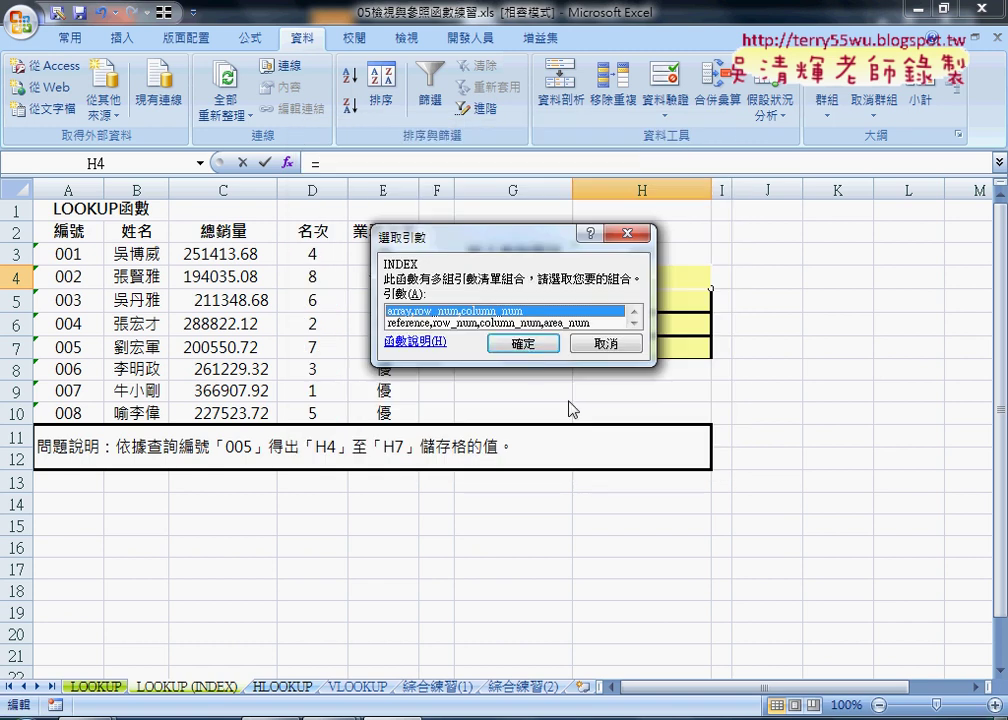
{"action": "left_click", "coordinate": [522, 343]}
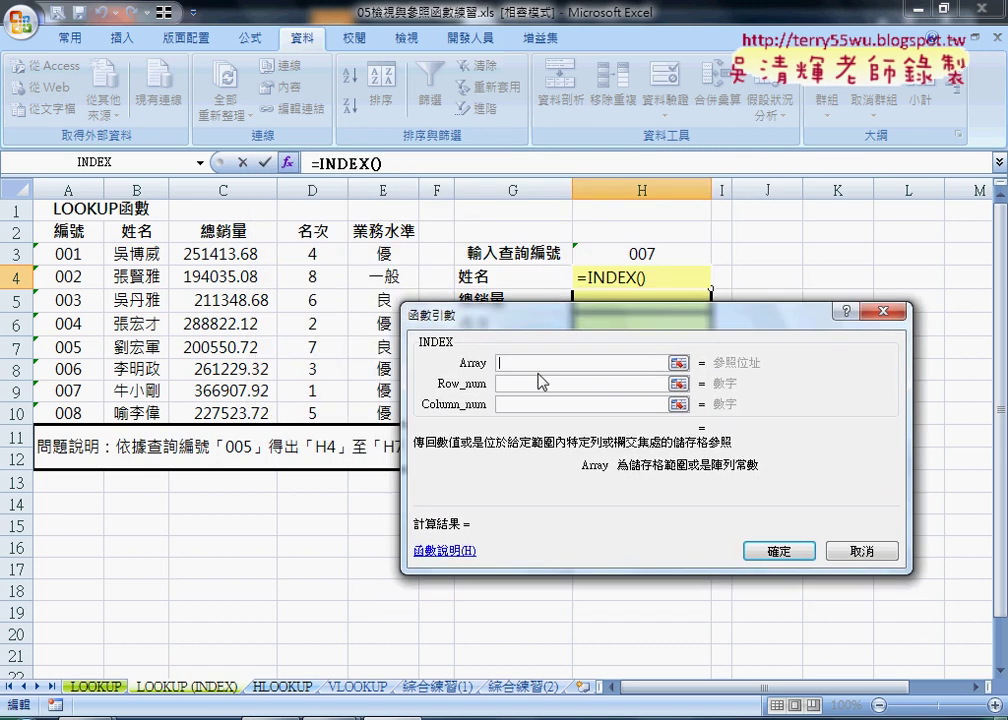
{"action": "left_click_drag", "start_coordinate": [536, 325], "coordinate": [612, 322]}
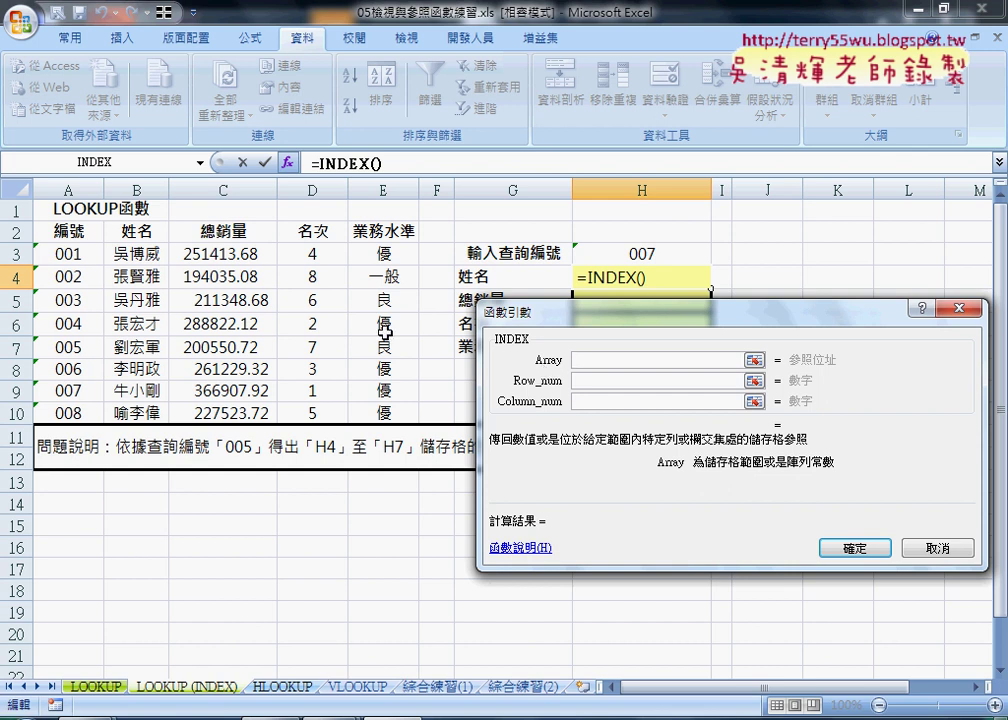
{"action": "left_click", "coordinate": [74, 256]}
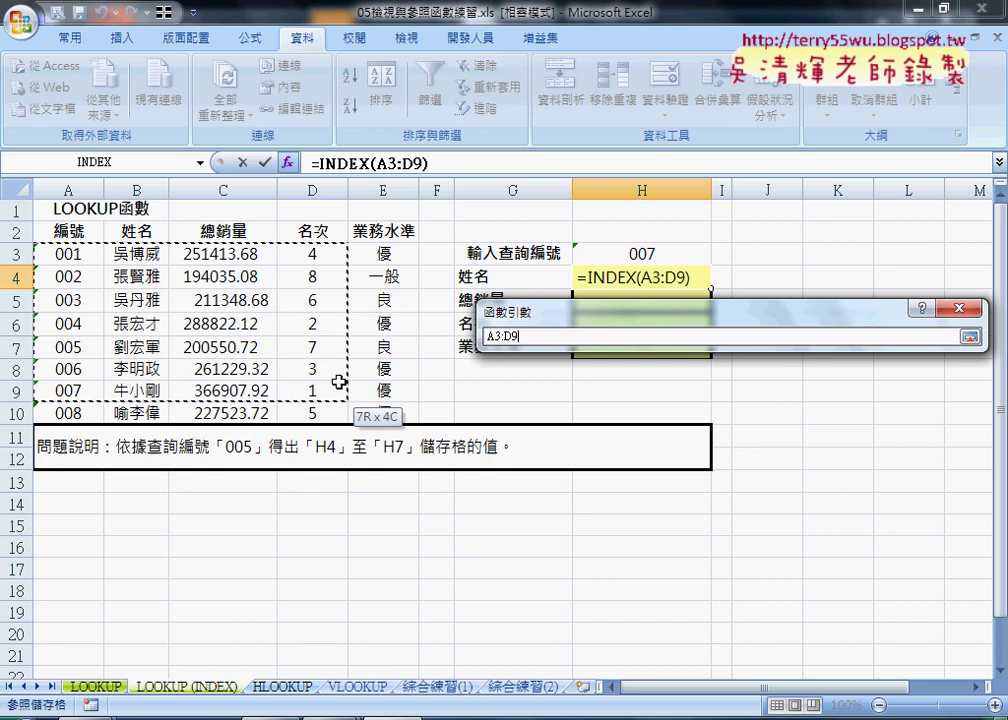
{"action": "left_click_drag", "start_coordinate": [233, 325], "coordinate": [390, 412]}
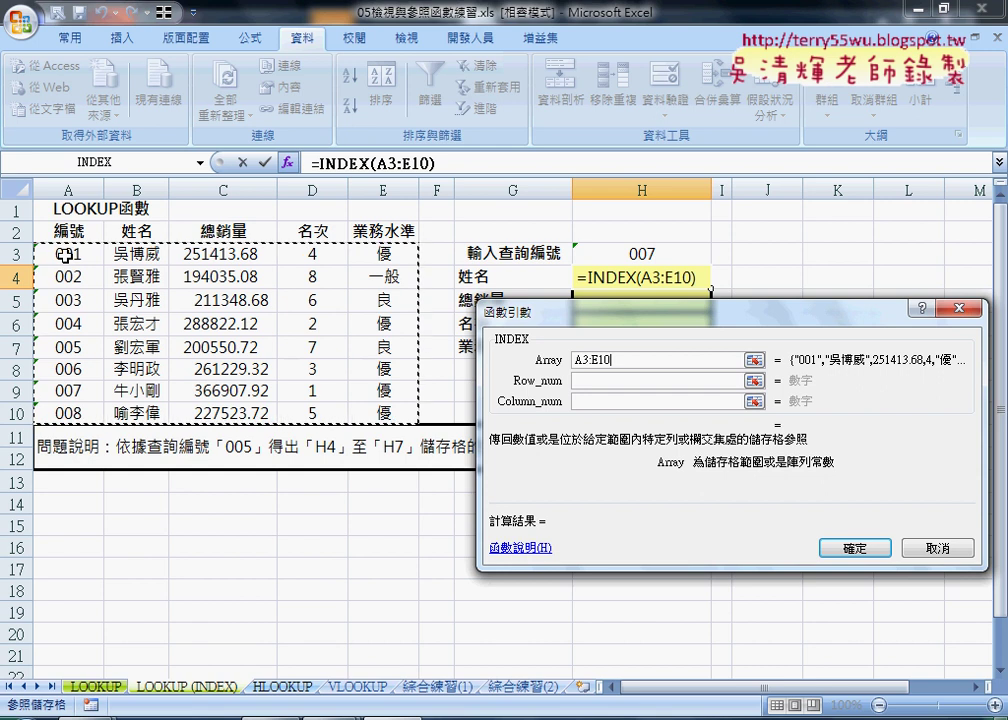
{"action": "left_click", "coordinate": [575, 381]}
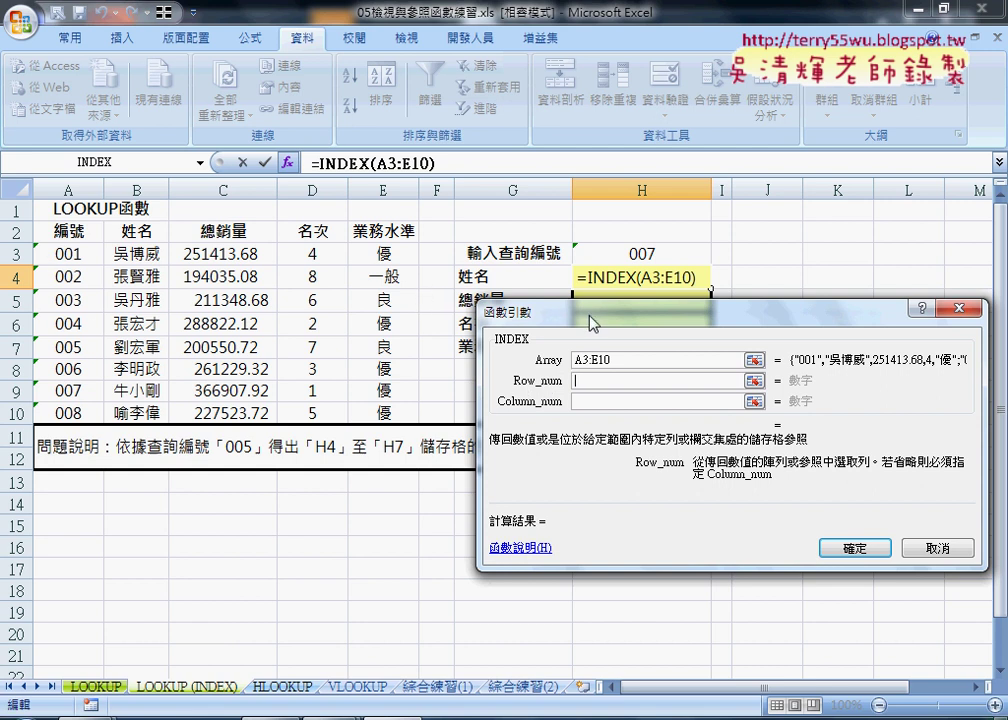
{"action": "left_click_drag", "start_coordinate": [590, 318], "coordinate": [615, 337]}
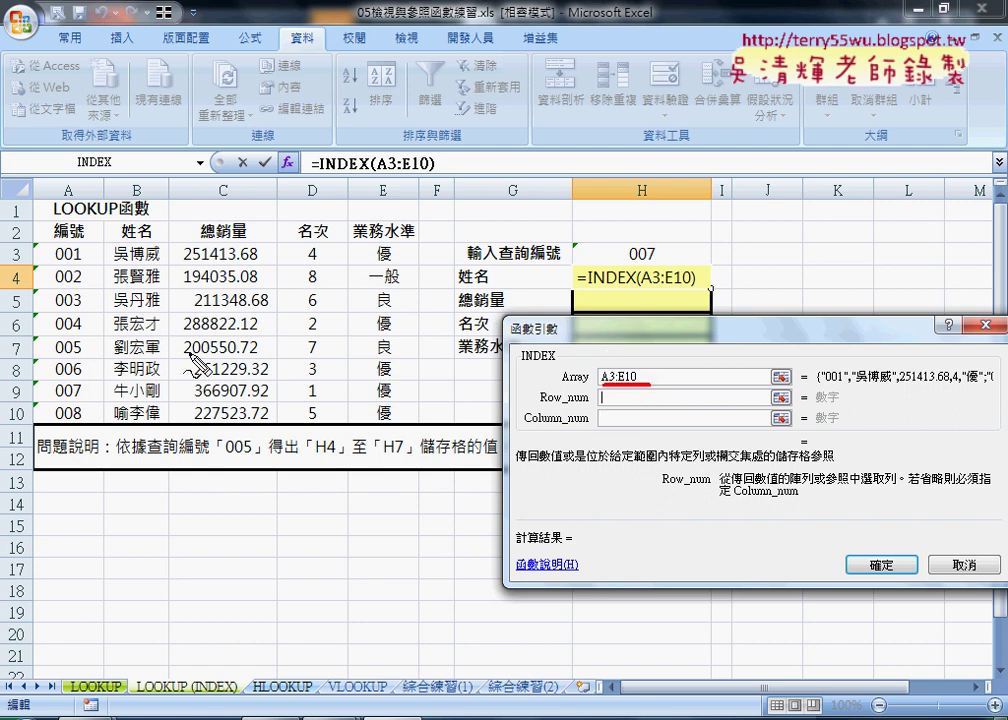
{"action": "left_click_drag", "start_coordinate": [33, 245], "coordinate": [33, 410]}
{"action": "mouse_move", "coordinate": [53, 241]}
{"action": "left_mouse_down"}
{"action": "mouse_move", "coordinate": [303, 240]}
{"action": "mouse_move", "coordinate": [36, 424]}
{"action": "left_mouse_up"}
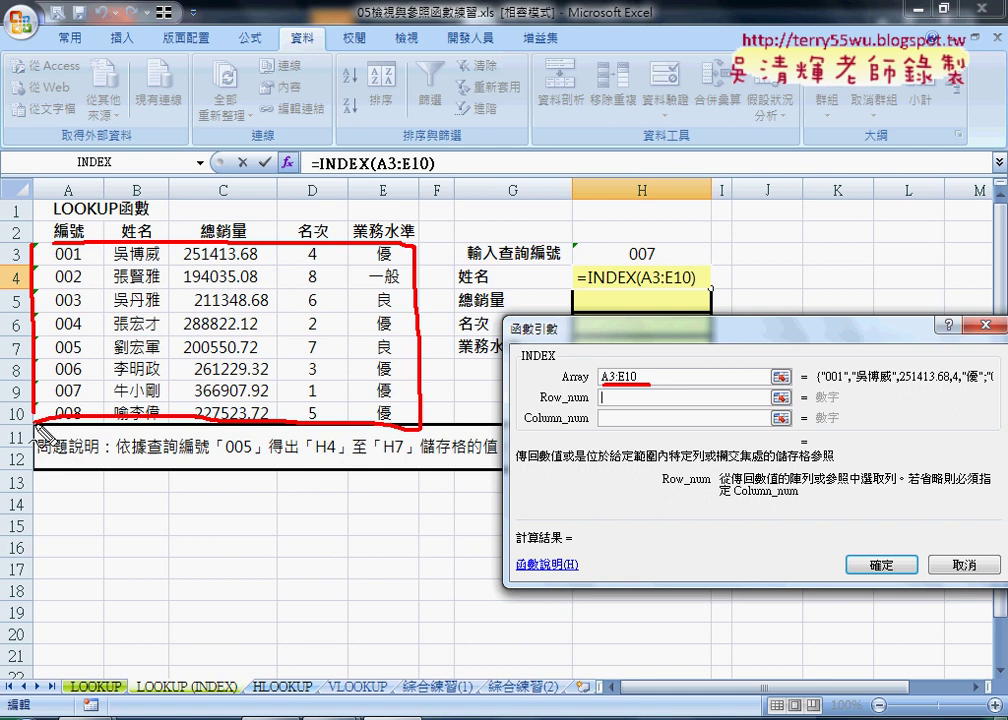
{"action": "mouse_move", "coordinate": [403, 325]}
{"action": "left_mouse_down"}
{"action": "mouse_move", "coordinate": [583, 378]}
{"action": "mouse_move", "coordinate": [556, 405]}
{"action": "left_mouse_up"}
{"action": "mouse_move", "coordinate": [650, 268]}
{"action": "left_mouse_down"}
{"action": "mouse_move", "coordinate": [688, 285]}
{"action": "mouse_move", "coordinate": [636, 288]}
{"action": "left_mouse_up"}
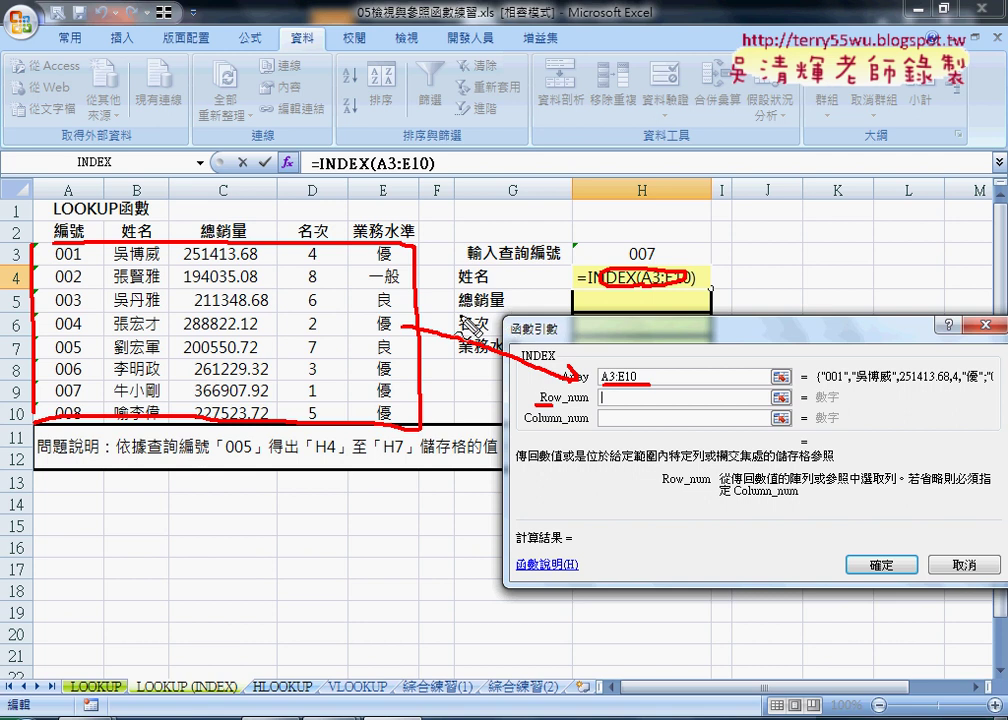
{"action": "left_click_drag", "start_coordinate": [628, 260], "coordinate": [634, 270]}
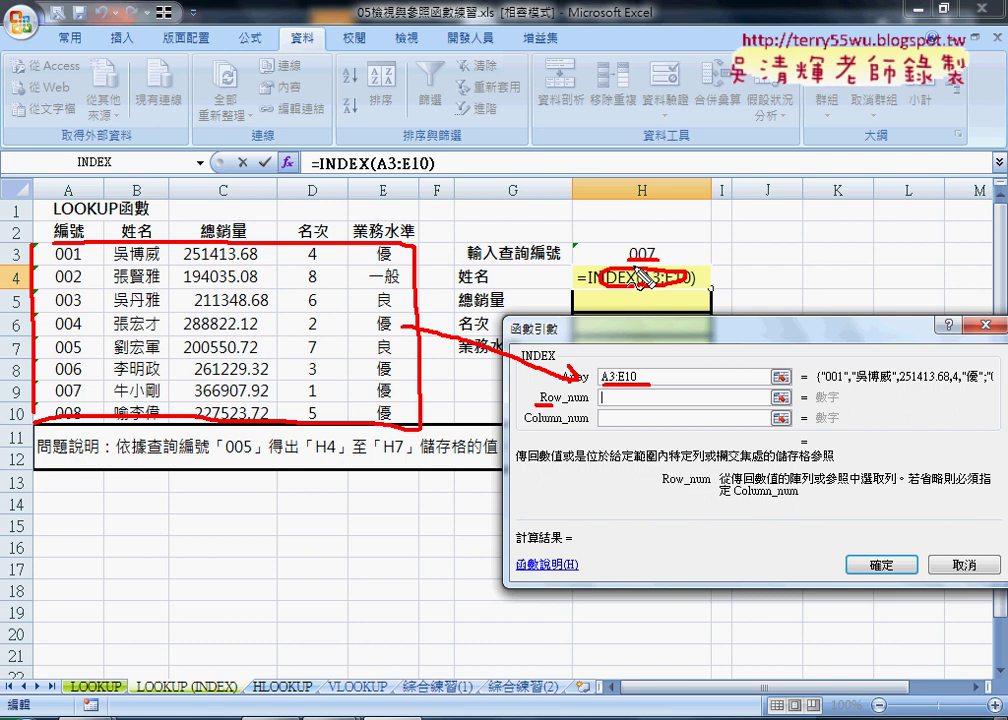
{"action": "mouse_move", "coordinate": [662, 246]}
{"action": "left_mouse_down"}
{"action": "mouse_move", "coordinate": [670, 252]}
{"action": "mouse_move", "coordinate": [604, 403]}
{"action": "left_mouse_up"}
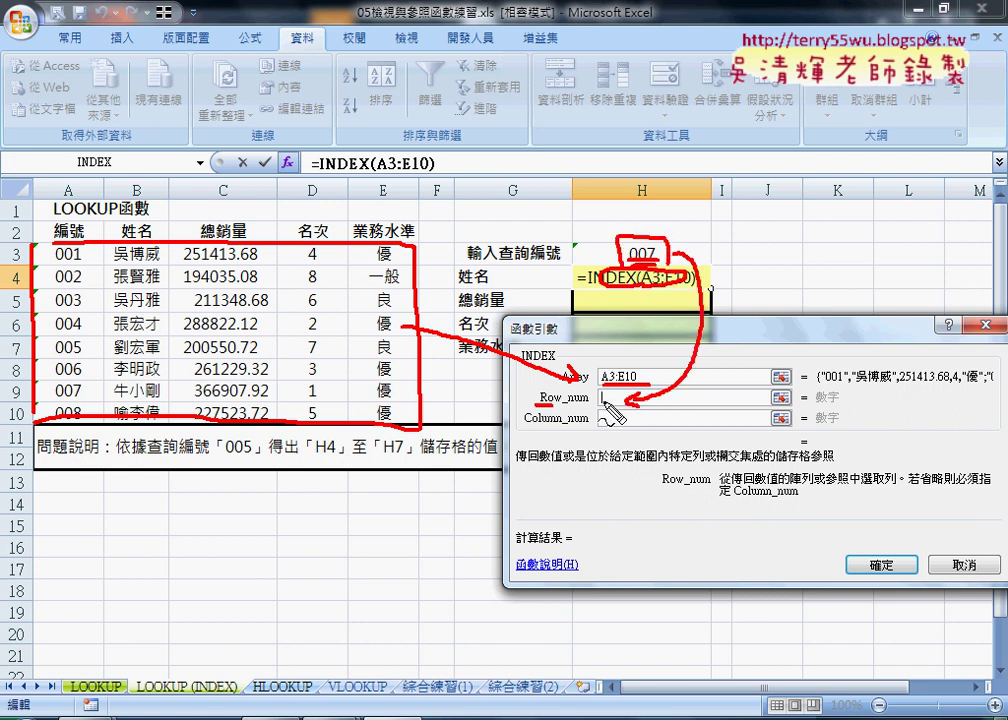
{"action": "left_click_drag", "start_coordinate": [814, 404], "coordinate": [836, 404]}
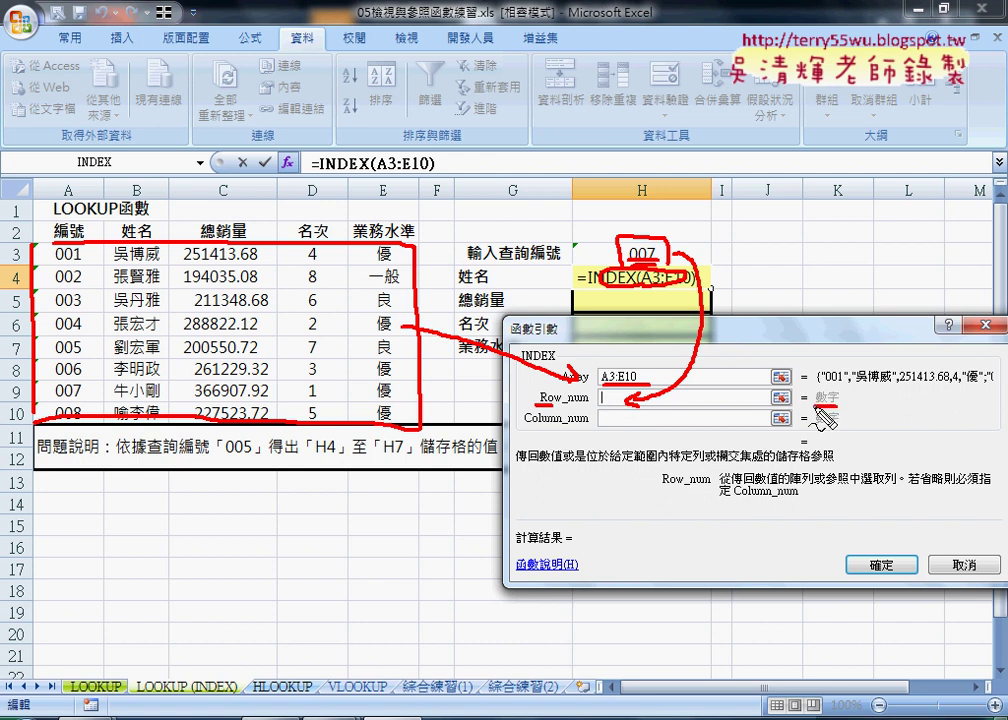
{"action": "left_click_drag", "start_coordinate": [604, 390], "coordinate": [607, 412]}
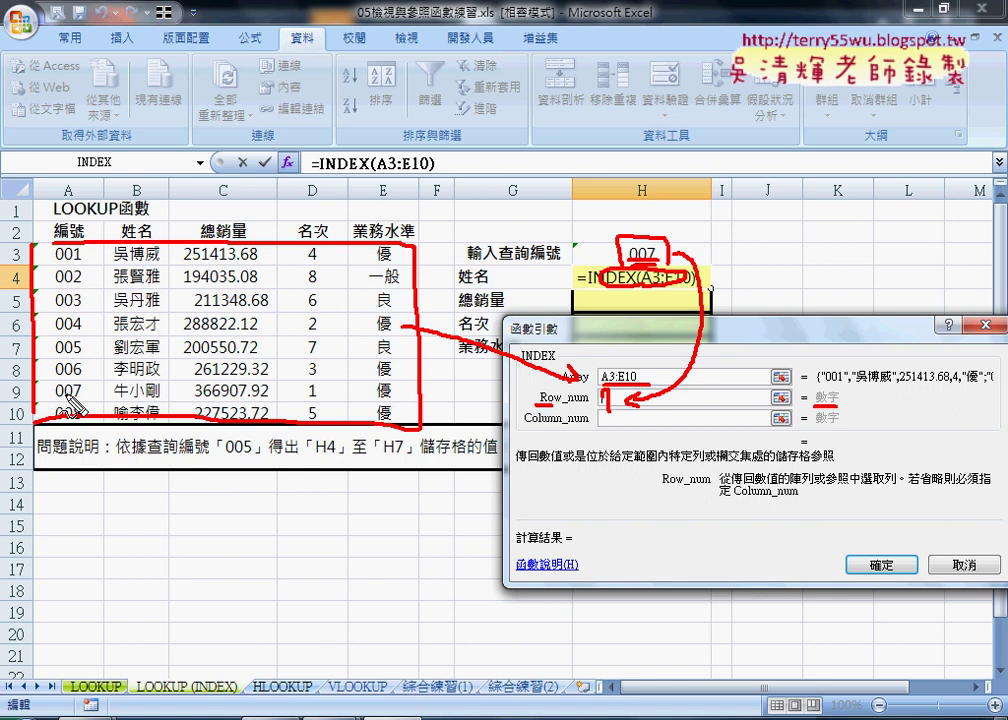
{"action": "key", "text": "Escape"}
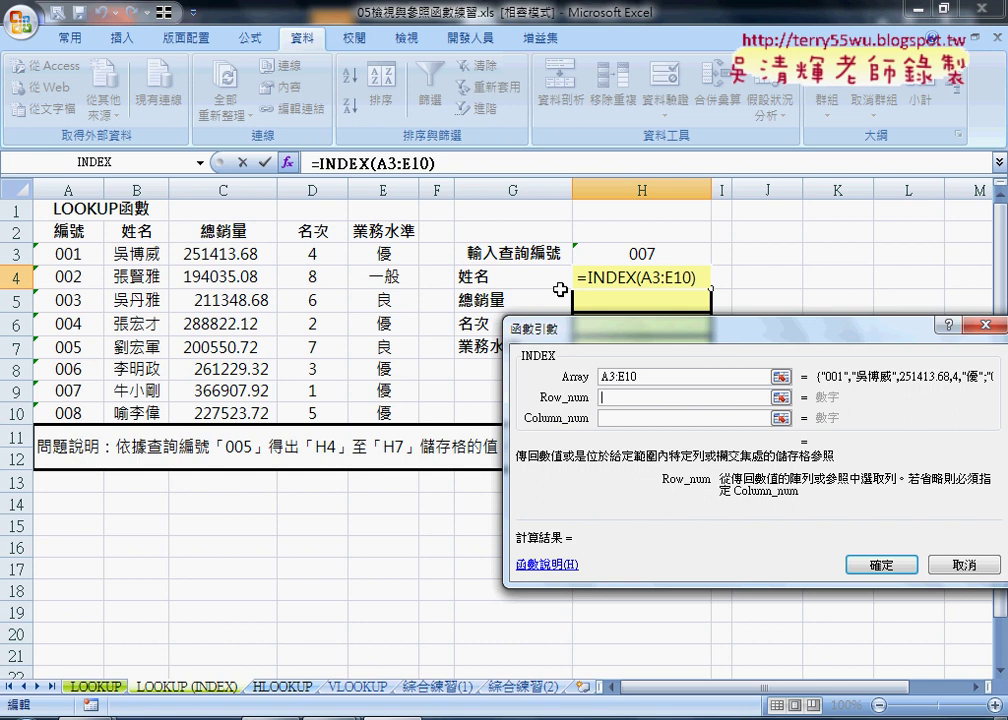
Step: Complete the formula as =INDEX(A3:E10,H3,2) so H4 returns the name
{"action": "left_click", "coordinate": [639, 253]}
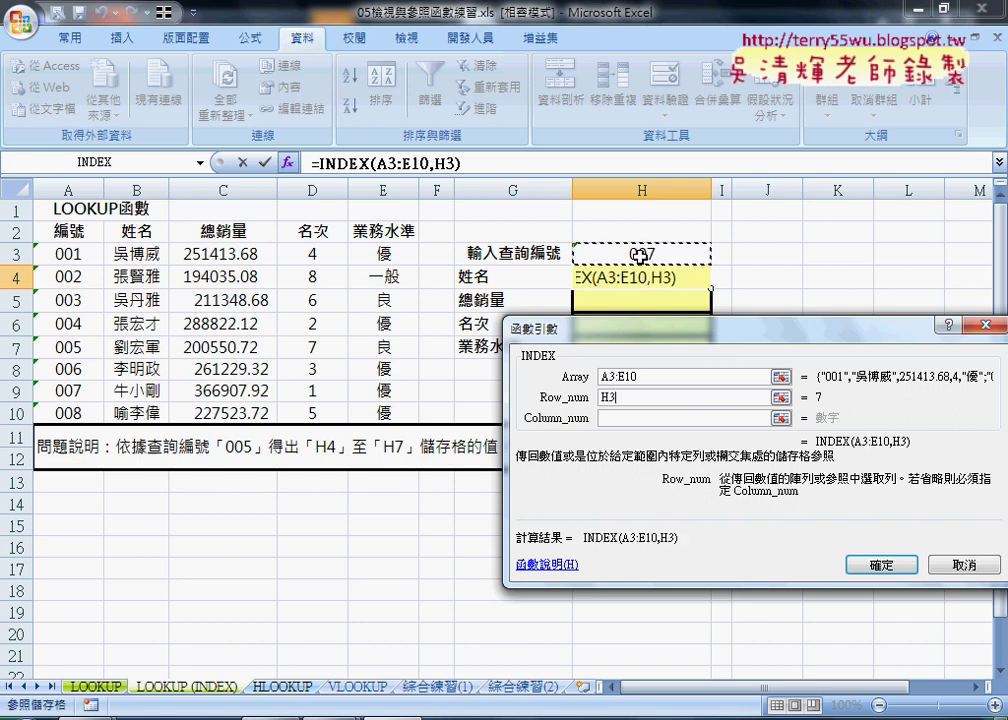
{"action": "left_click", "coordinate": [630, 420]}
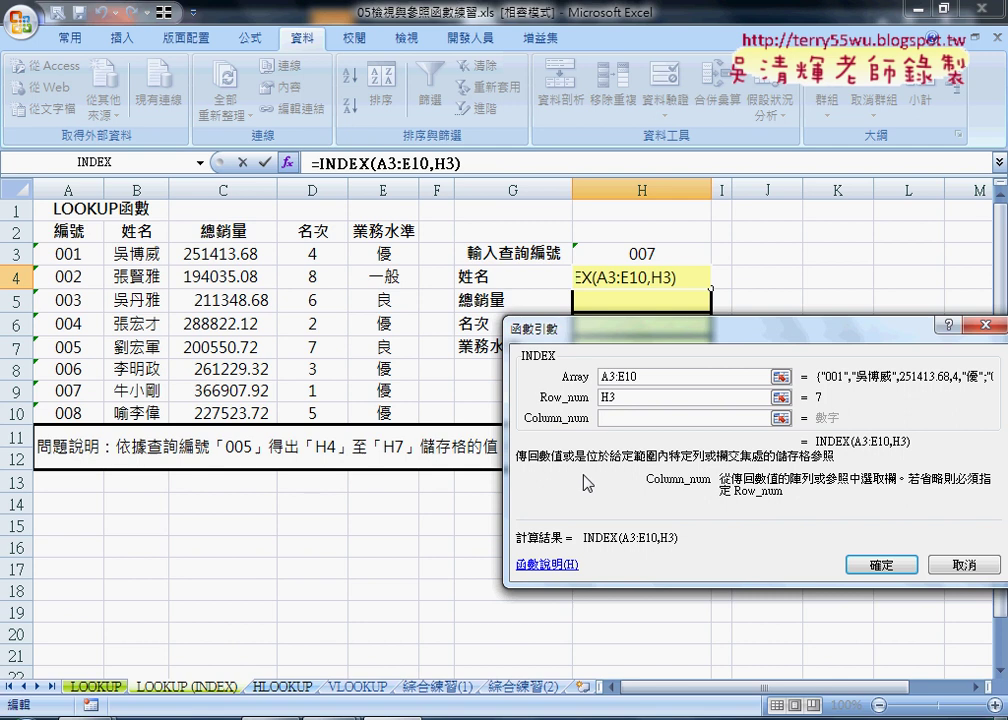
{"action": "type", "text": "2"}
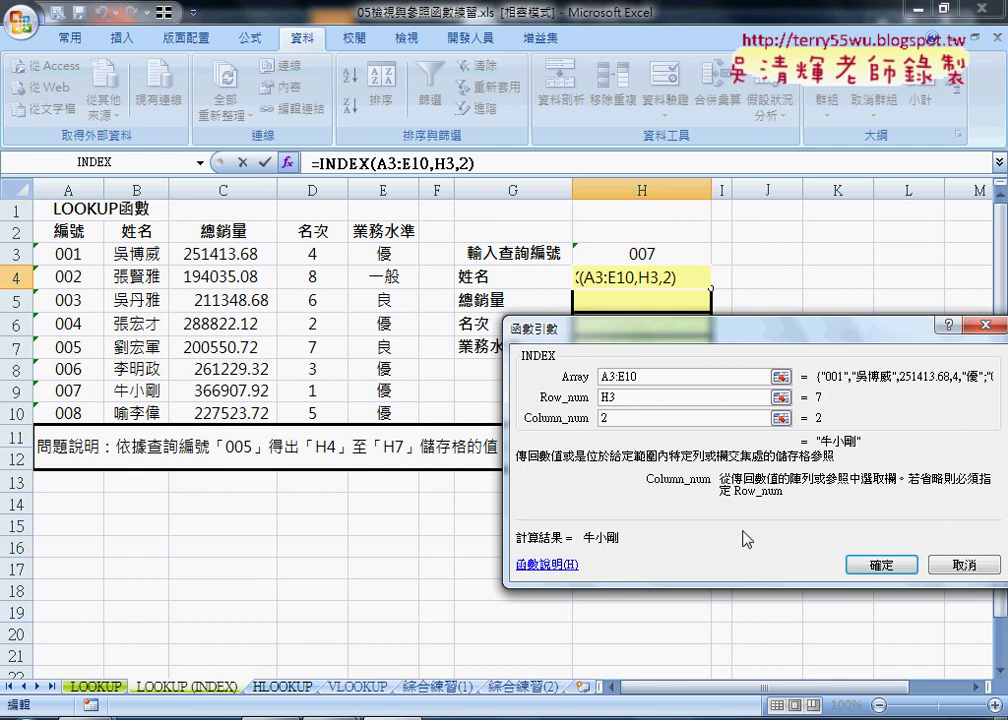
{"action": "left_click", "coordinate": [880, 565]}
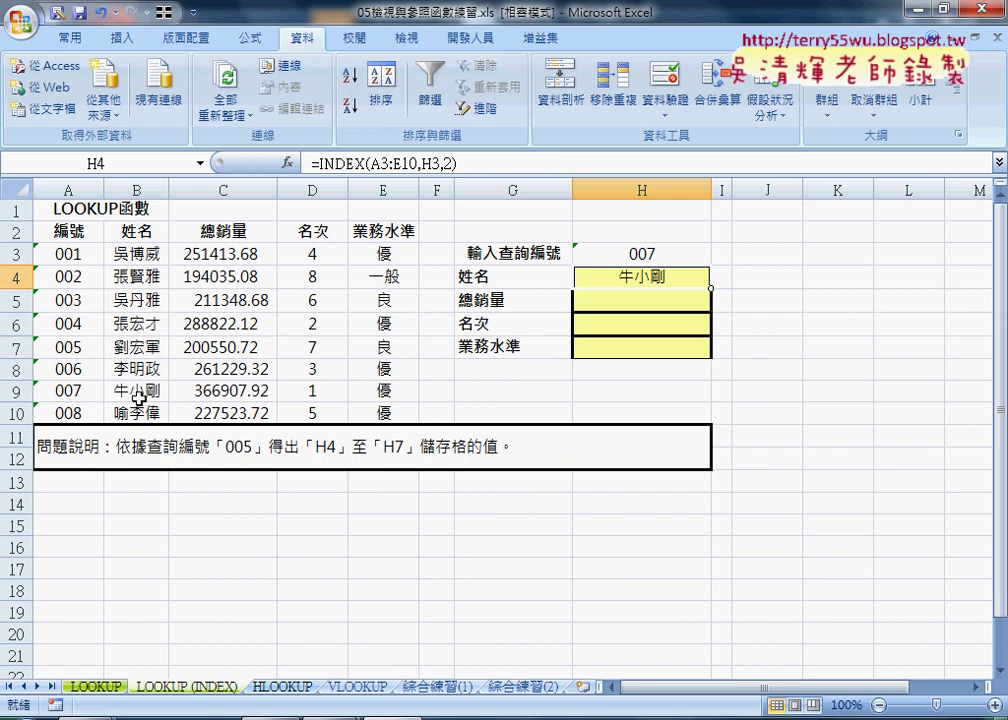
Step: Switch the H3 lookup ID to 008 and select H4
{"action": "left_click", "coordinate": [660, 253]}
{"action": "left_click", "coordinate": [719, 257]}
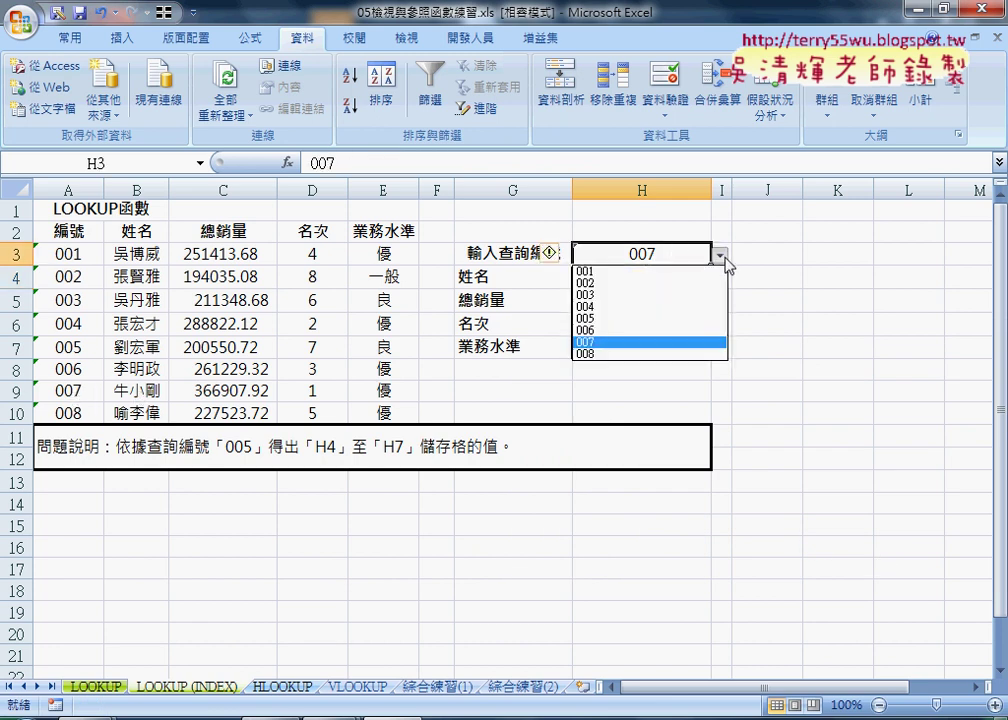
{"action": "left_click", "coordinate": [665, 353]}
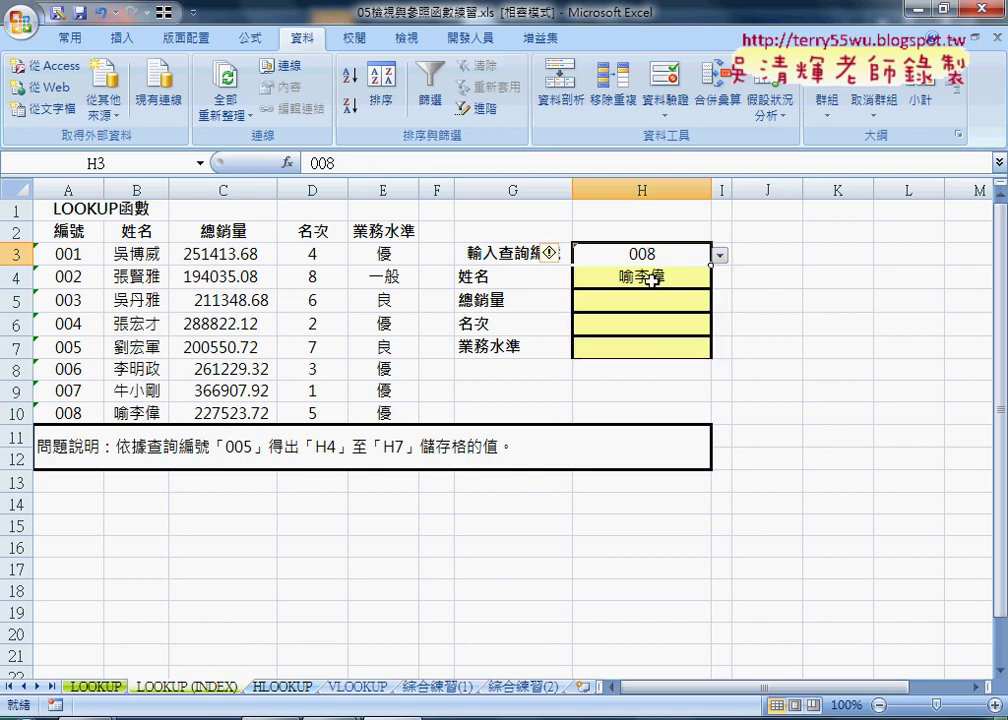
{"action": "left_click", "coordinate": [651, 281]}
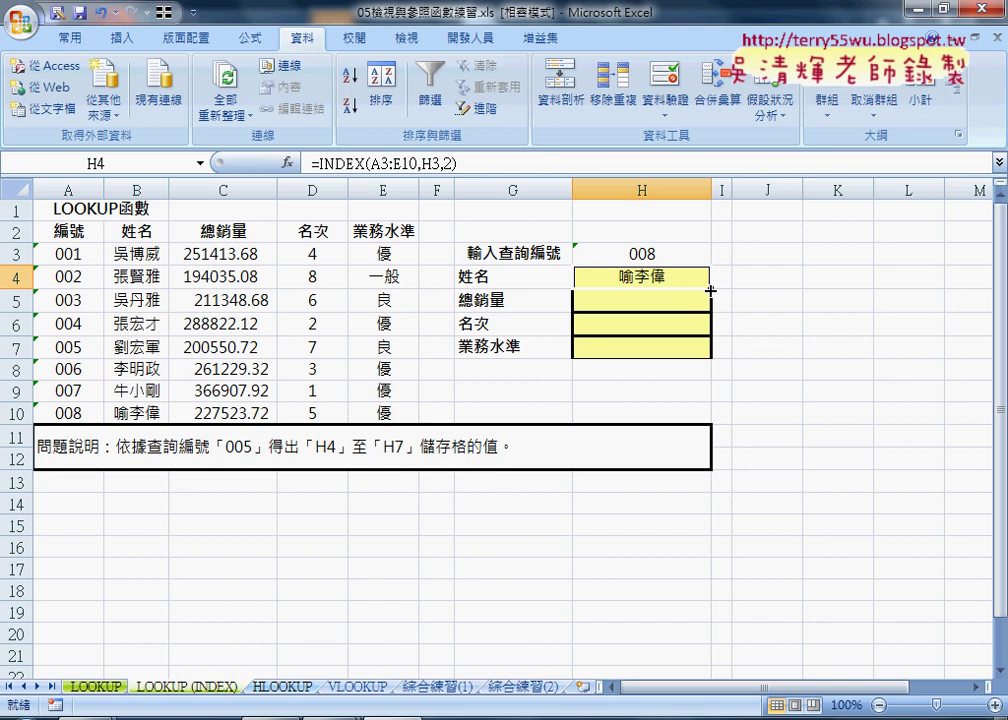
Step: Rewrite H4's INDEX arguments as Array A$3:E$10, Row_num H$3 and Column_num row()-2
{"action": "left_click", "coordinate": [340, 162]}
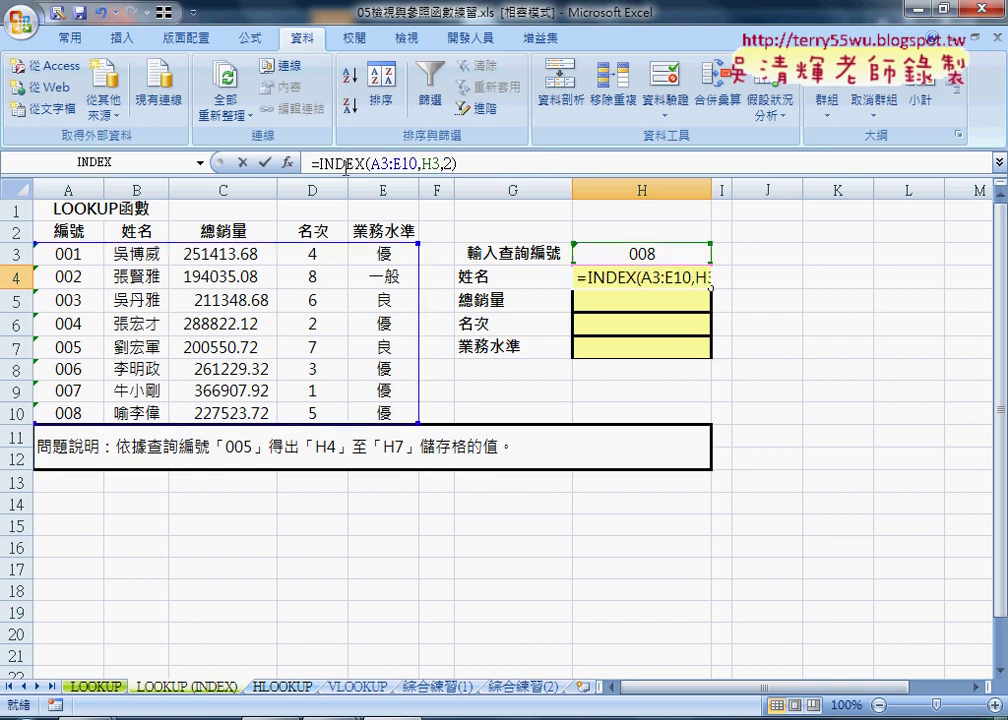
{"action": "left_click", "coordinate": [288, 162]}
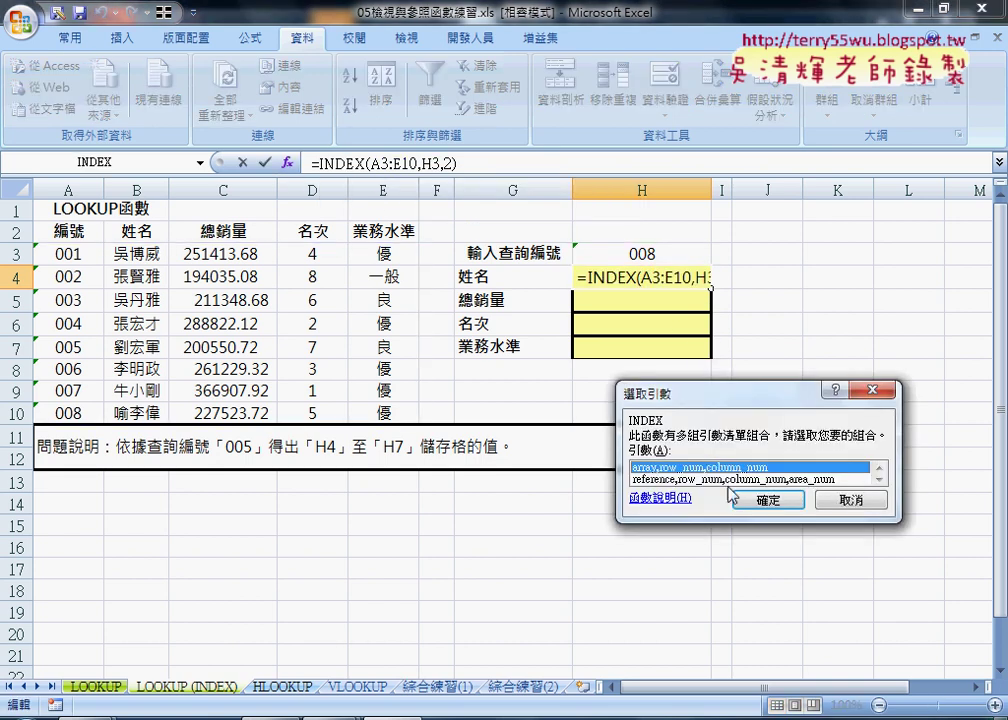
{"action": "left_click", "coordinate": [767, 502]}
{"action": "left_click_drag", "start_coordinate": [660, 342], "coordinate": [653, 392]}
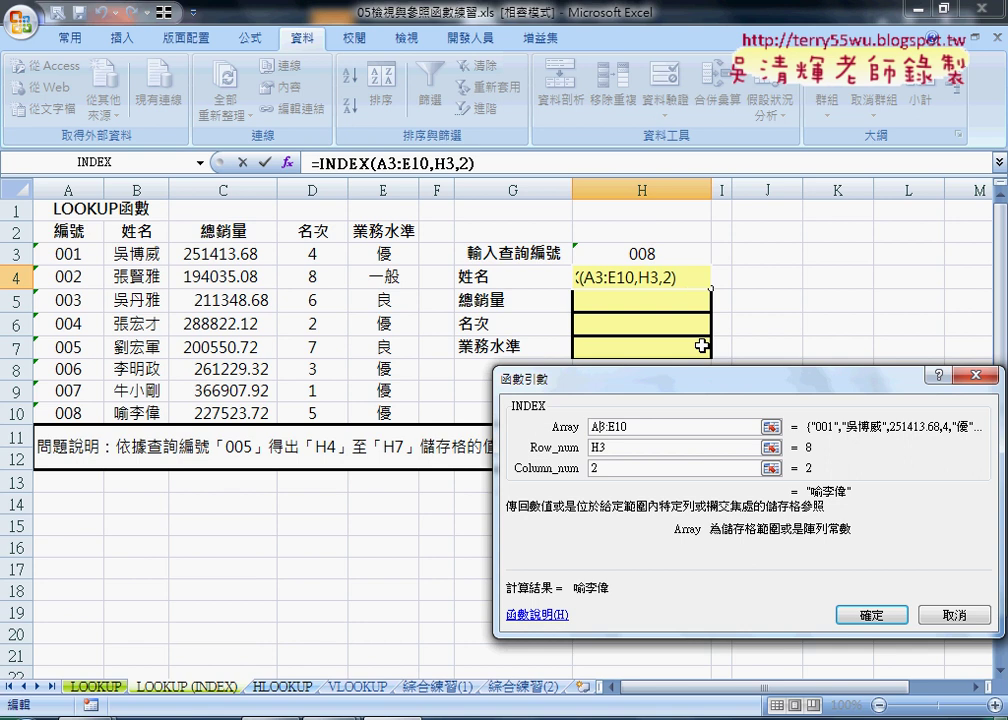
{"action": "type", "text": "$3:E"}
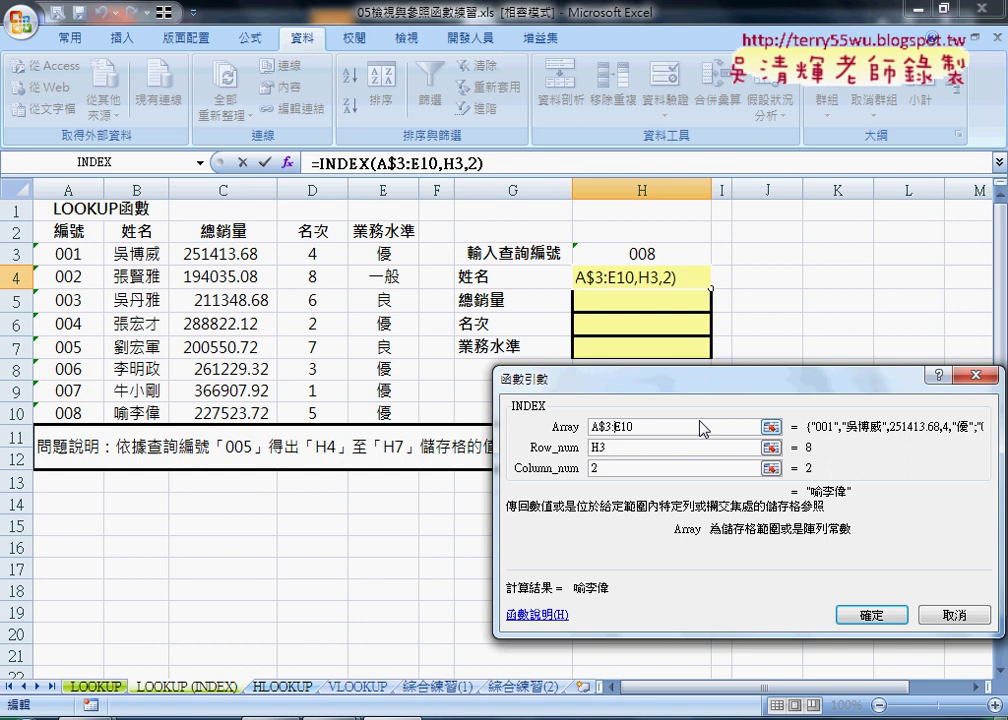
{"action": "type", "text": "$"}
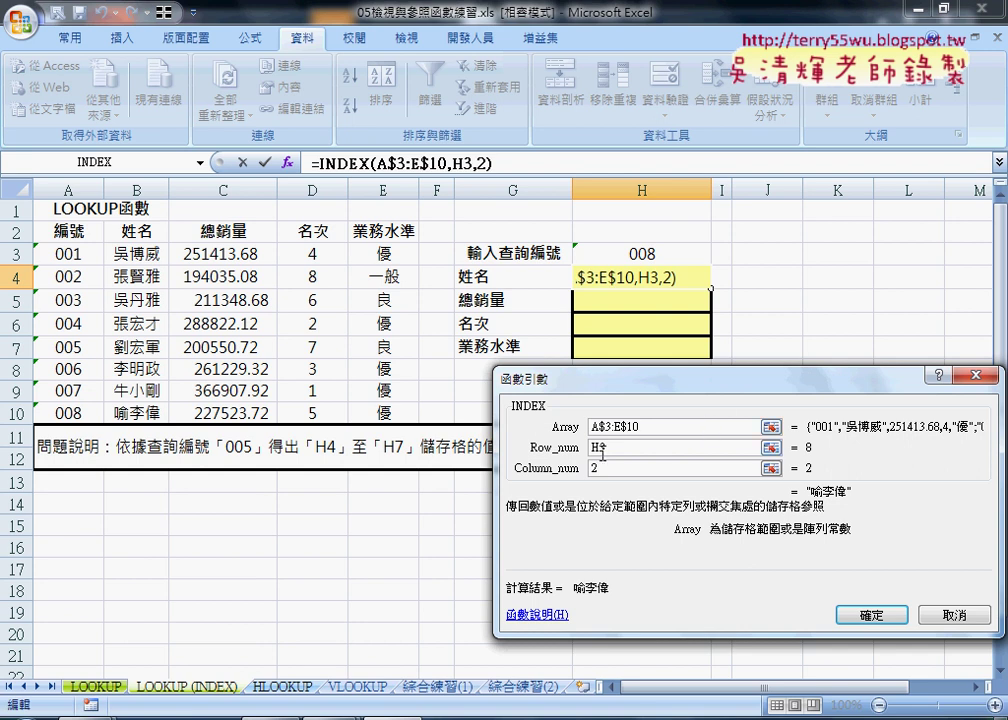
{"action": "left_click", "coordinate": [641, 452]}
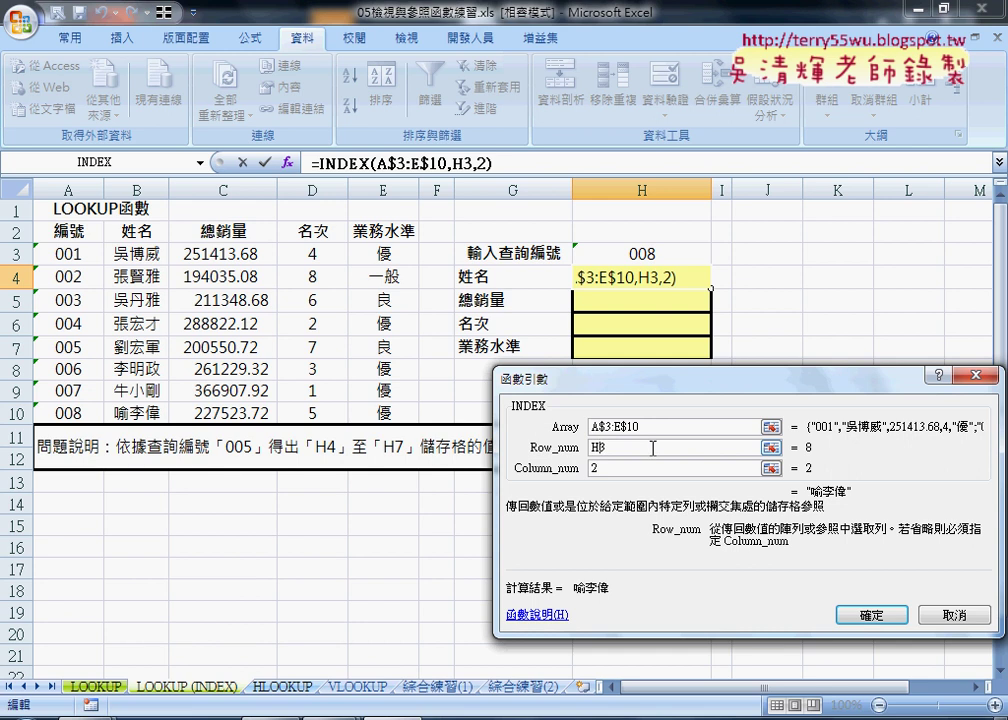
{"action": "type", "text": "$"}
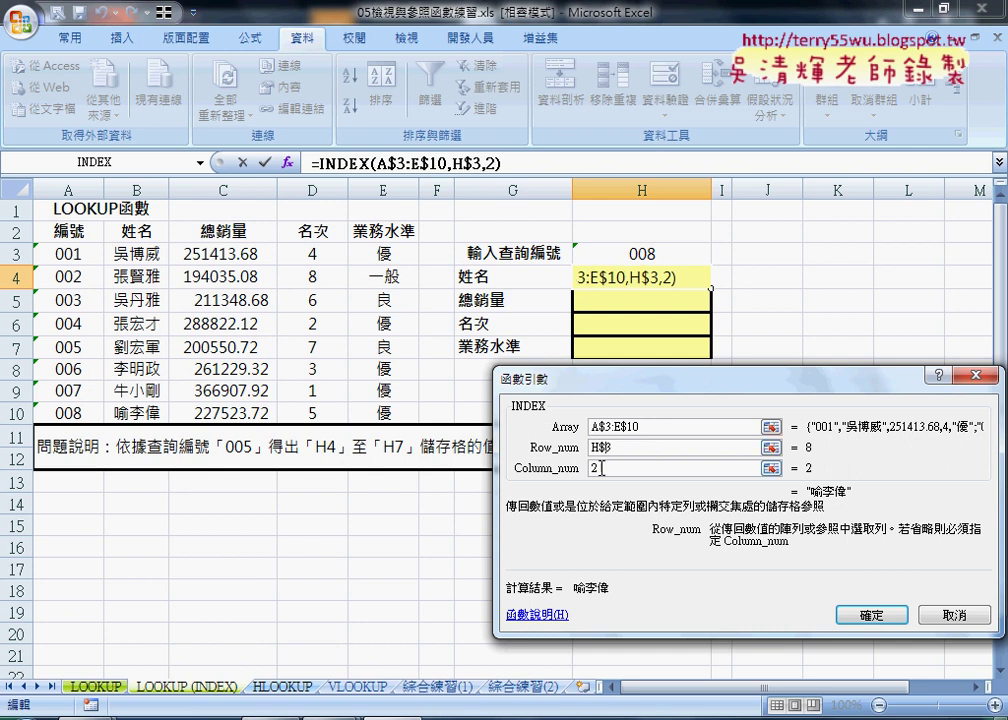
{"action": "key", "text": "Tab"}
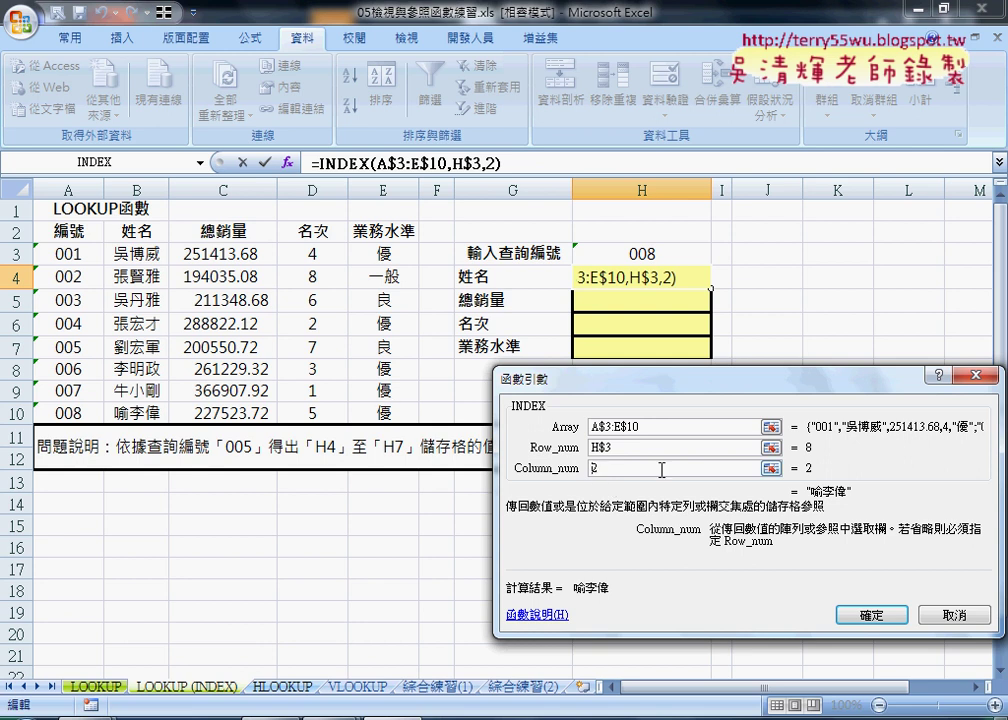
{"action": "type", "text": "ro"}
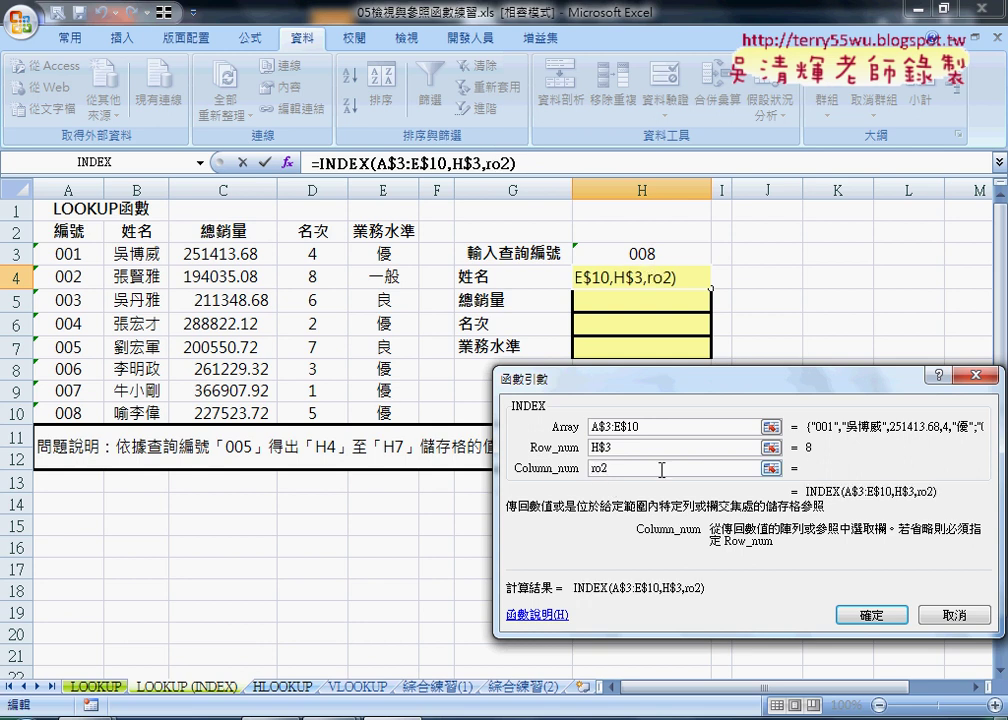
{"action": "type", "text": "w()"}
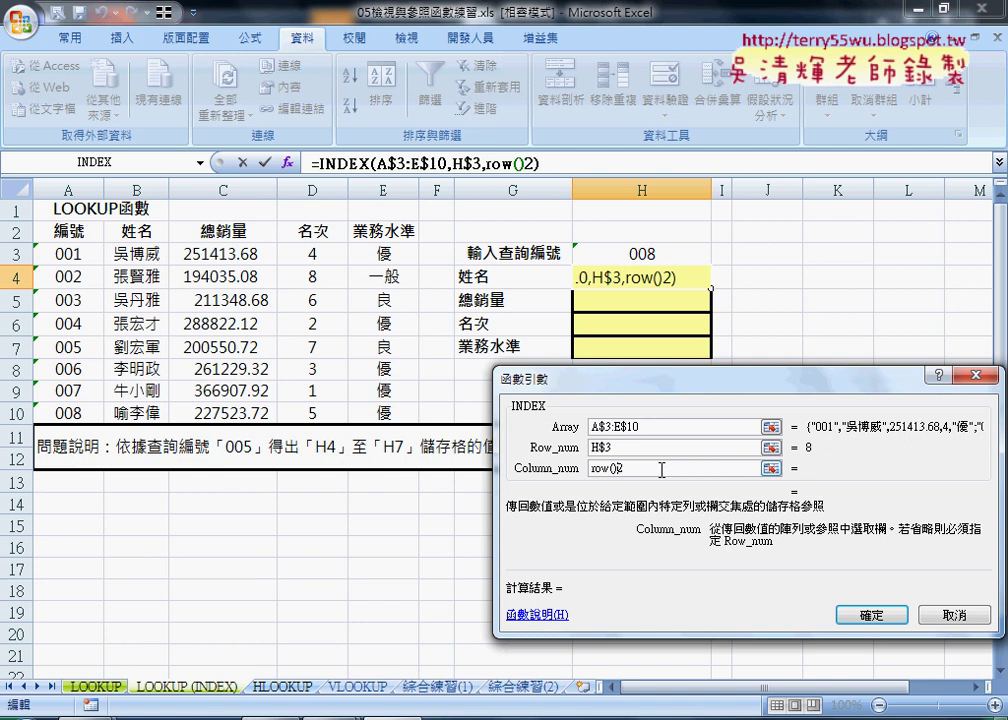
{"action": "type", "text": "-"}
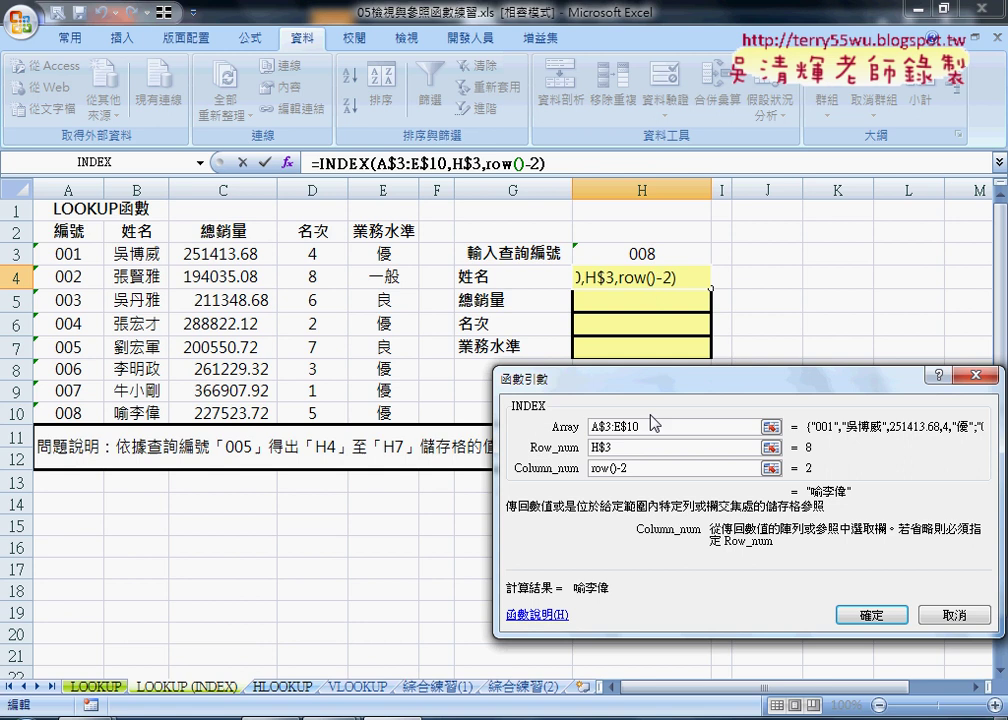
{"action": "left_click_drag", "start_coordinate": [628, 468], "coordinate": [576, 472]}
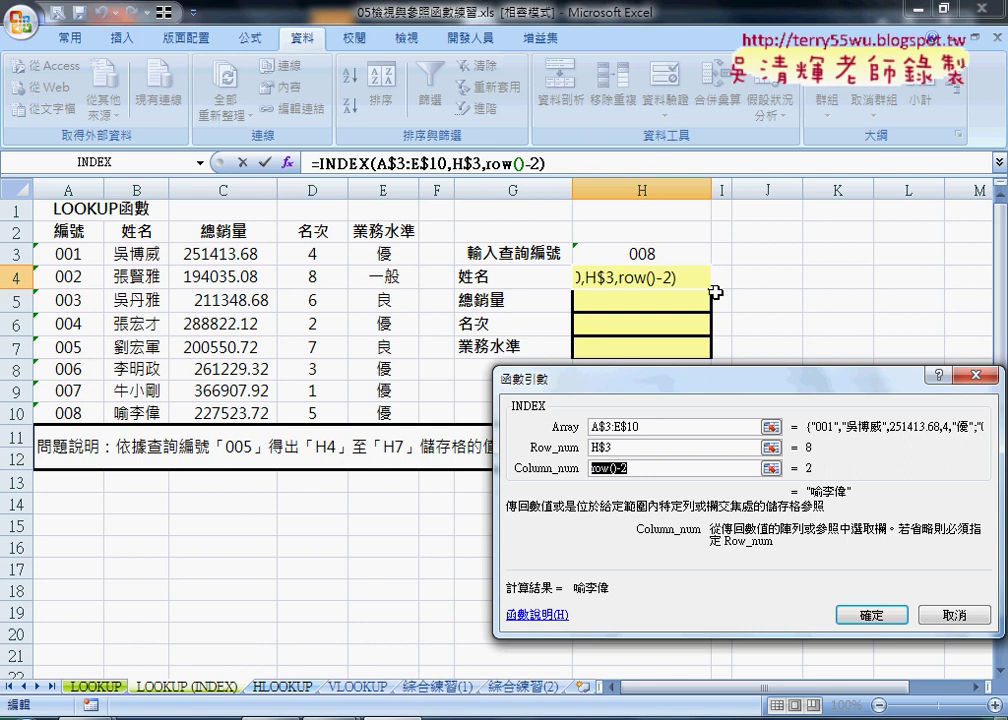
{"action": "left_click", "coordinate": [642, 469]}
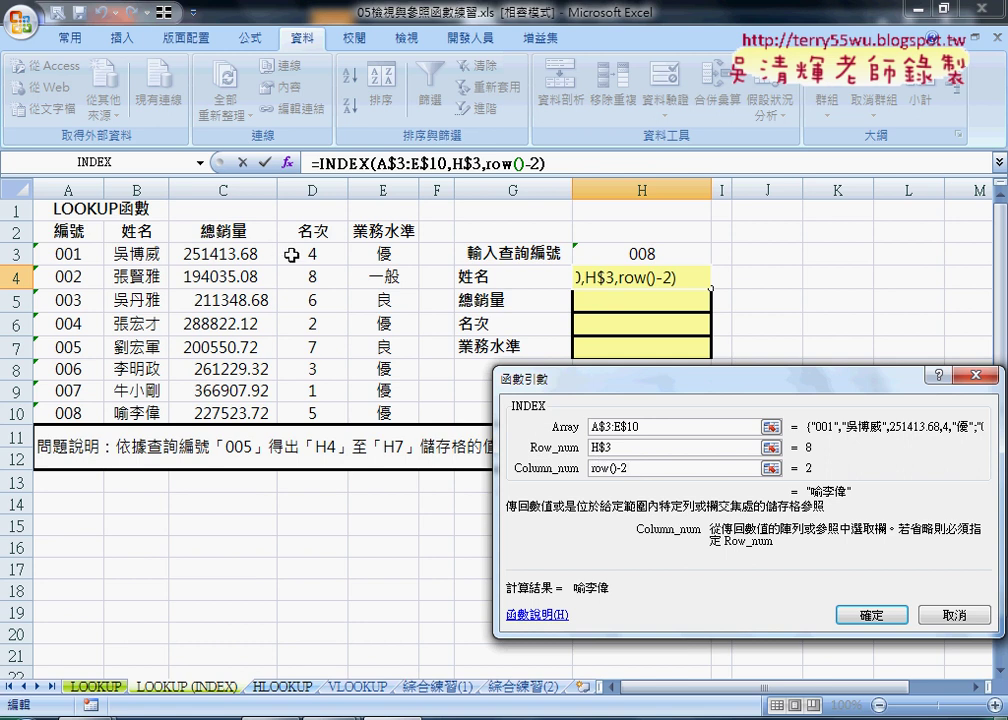
Step: Fill H4's INDEX formula down to H7 and test lookup IDs 007 and 005
{"action": "left_click", "coordinate": [866, 615]}
{"action": "left_click_drag", "start_coordinate": [710, 289], "coordinate": [705, 356]}
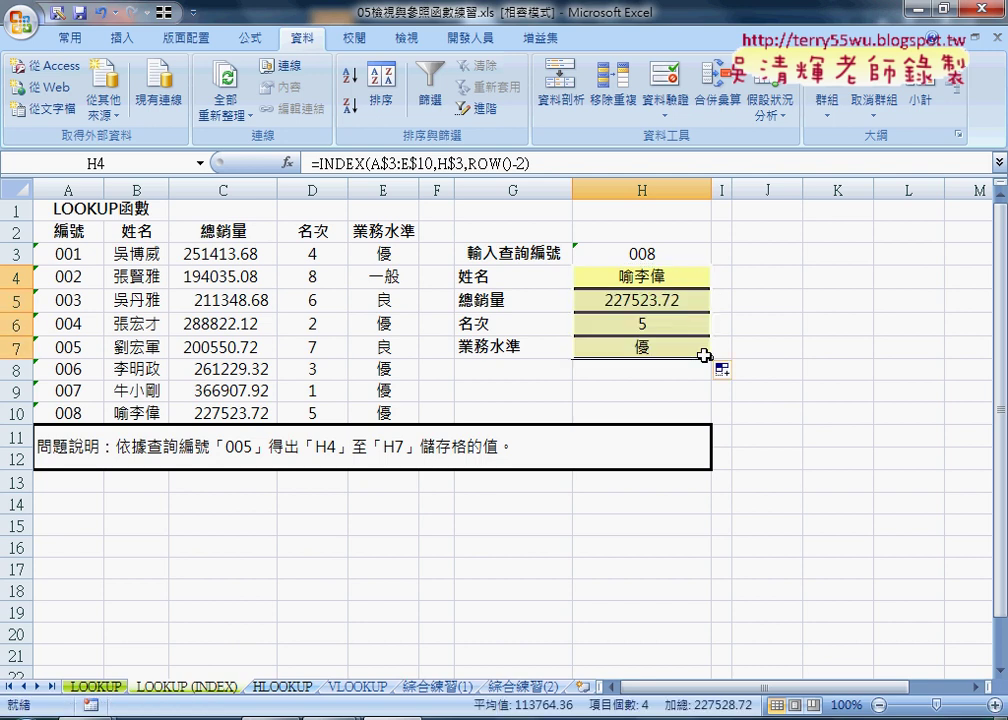
{"action": "left_click", "coordinate": [682, 254]}
{"action": "left_click", "coordinate": [719, 255]}
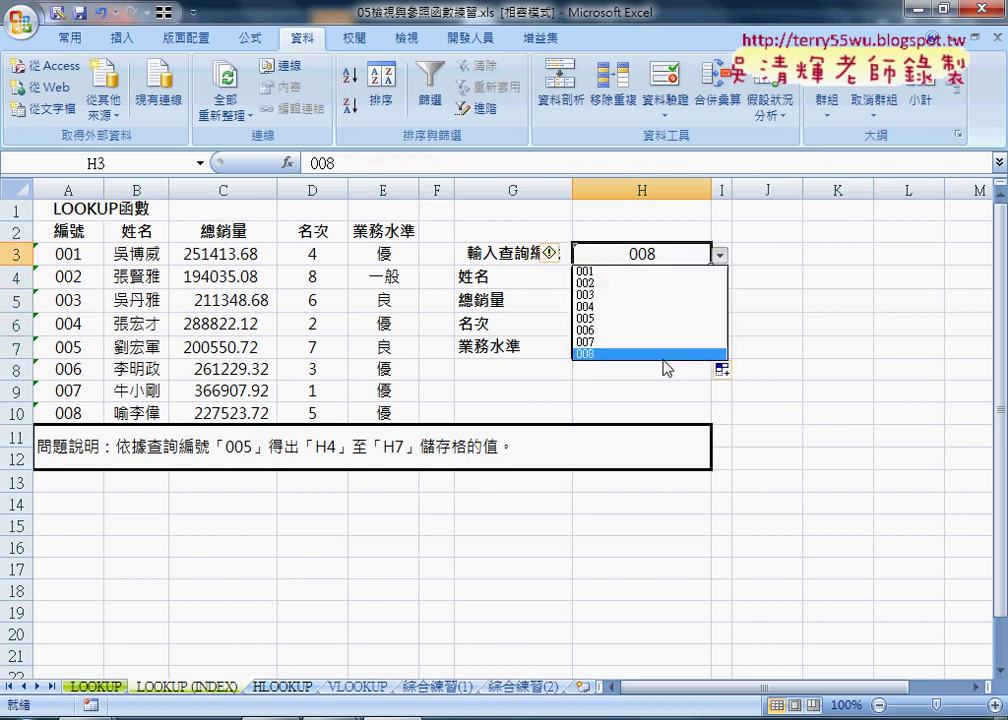
{"action": "left_click", "coordinate": [665, 342]}
{"action": "left_click", "coordinate": [719, 255]}
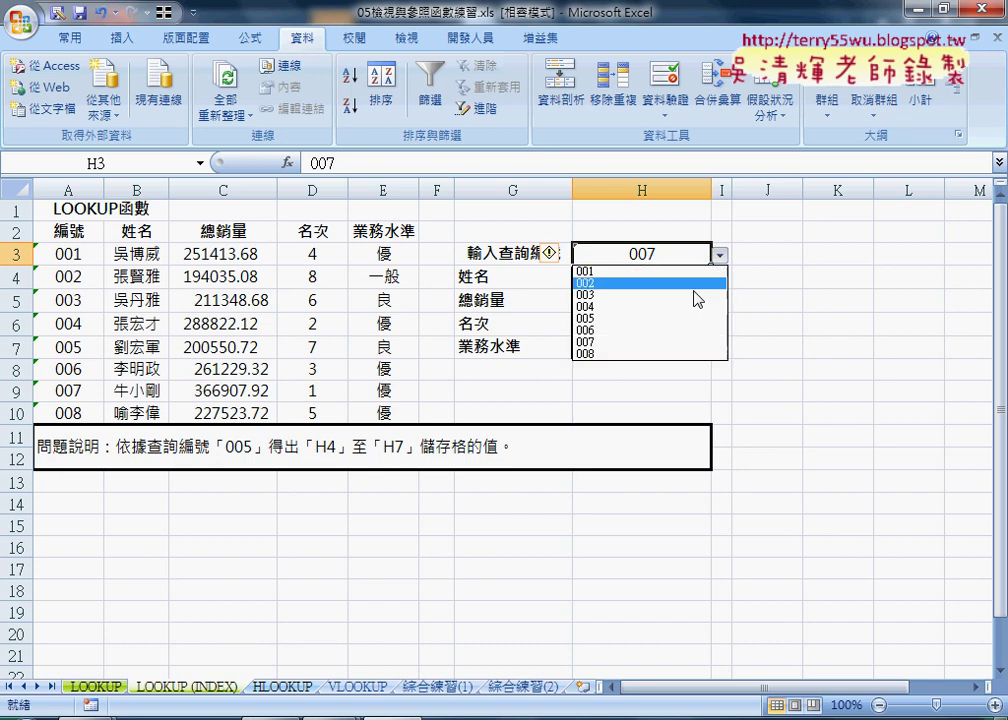
{"action": "left_click", "coordinate": [682, 318]}
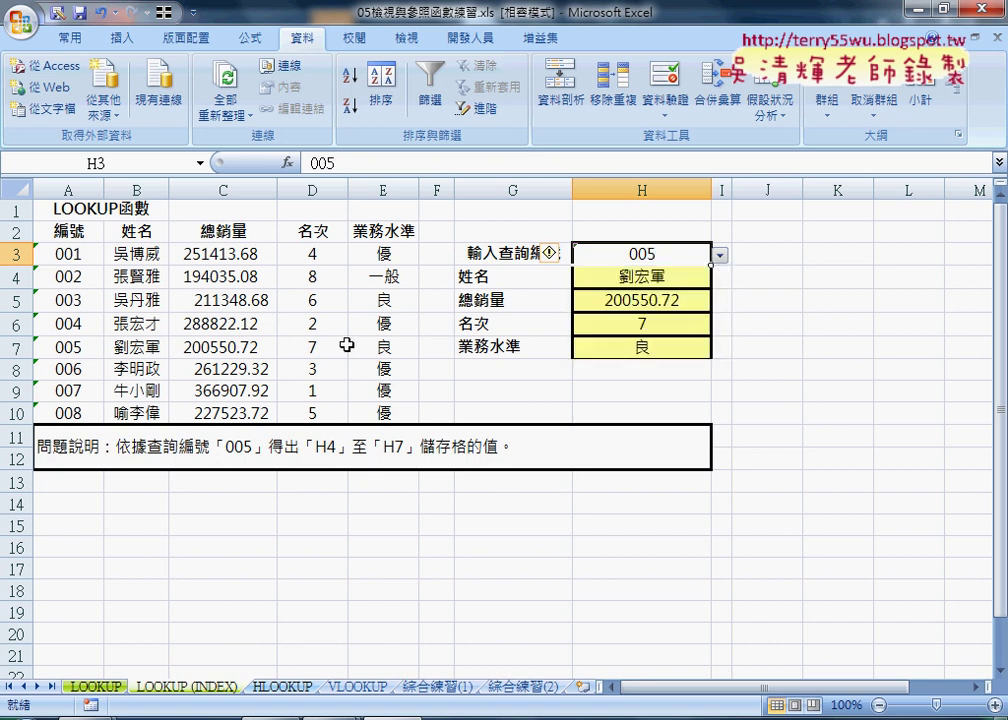
Step: Compare with the LOOKUP sheet's VLOOKUP results, then return to LOOKUP (INDEX) and check H4
{"action": "left_click", "coordinate": [187, 687]}
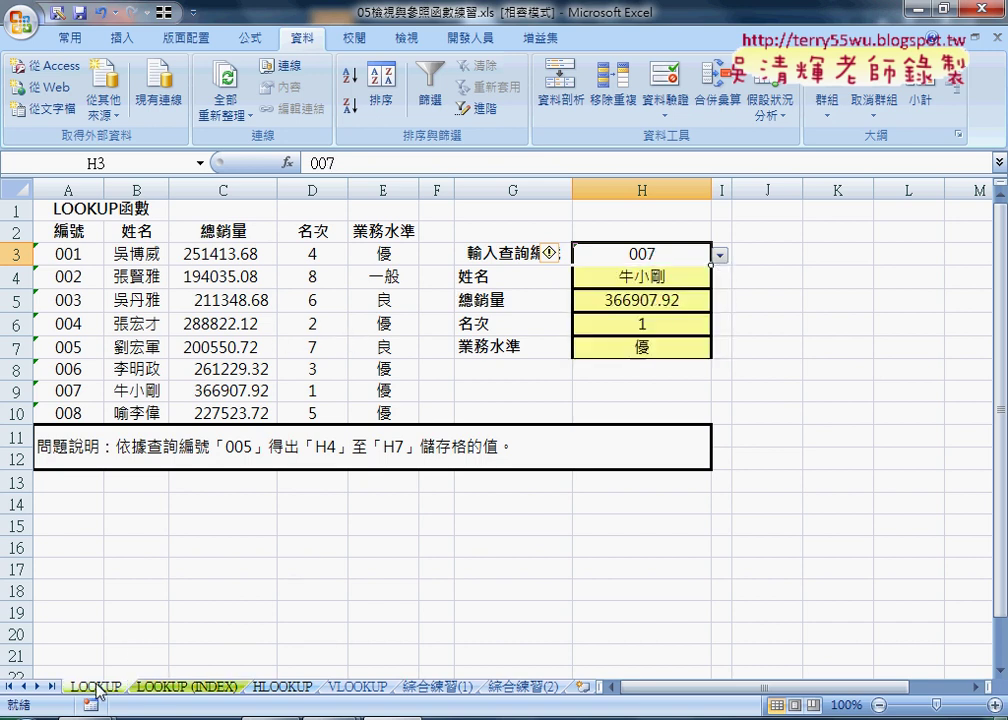
{"action": "left_click", "coordinate": [647, 279]}
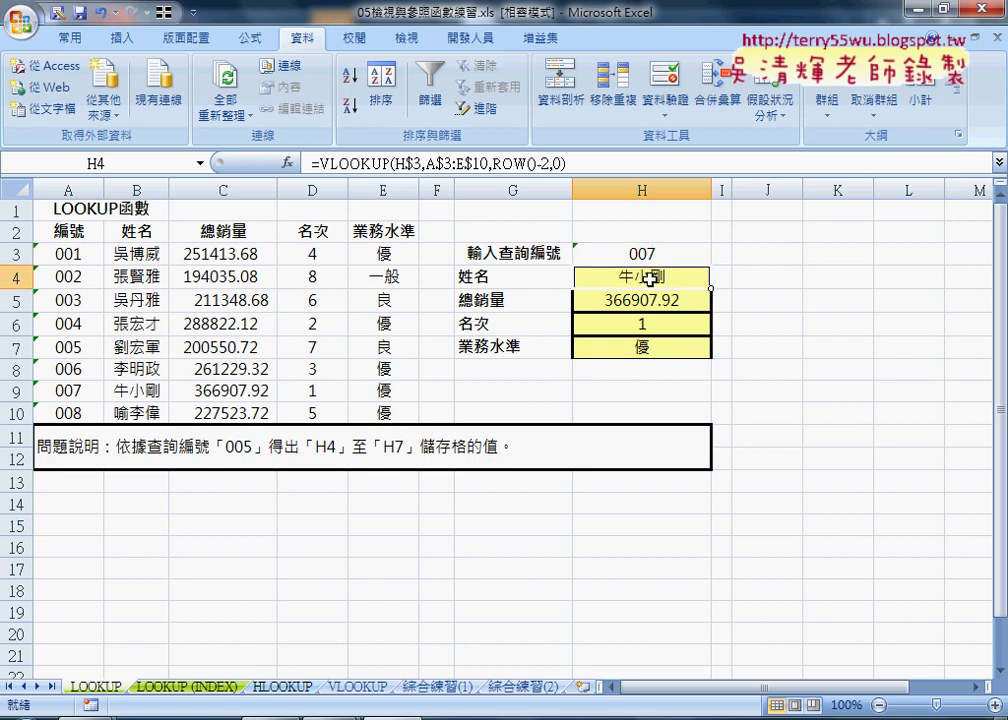
{"action": "left_click", "coordinate": [654, 256]}
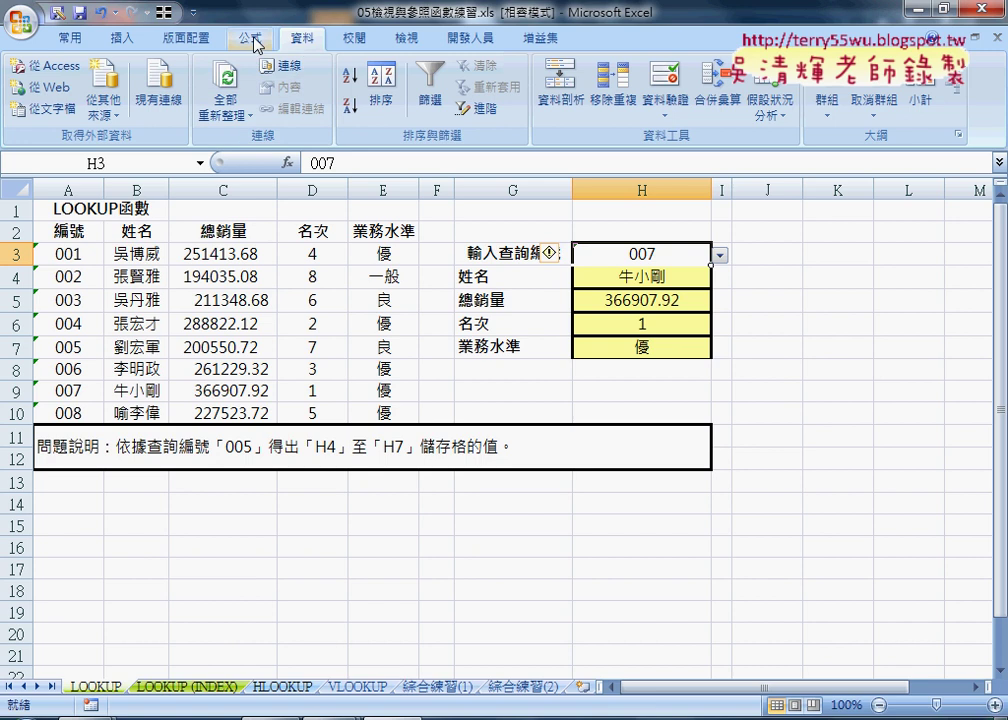
{"action": "left_click_drag", "start_coordinate": [72, 230], "coordinate": [78, 412]}
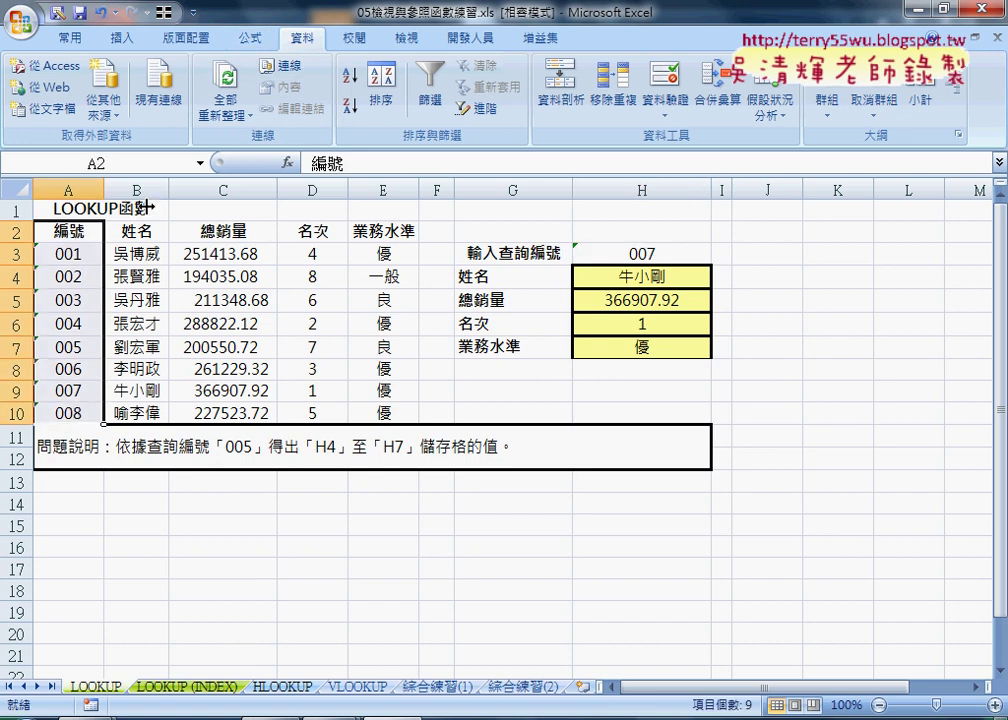
{"action": "left_click", "coordinate": [250, 38]}
{"action": "left_click", "coordinate": [302, 38]}
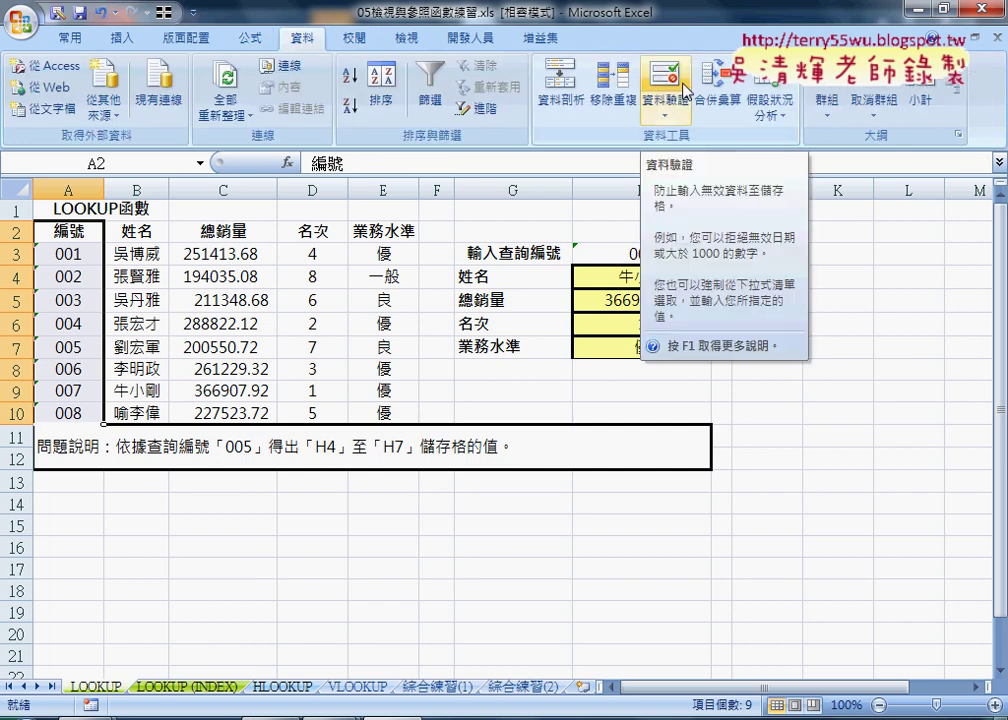
{"action": "left_click", "coordinate": [190, 688]}
{"action": "left_click", "coordinate": [623, 279]}
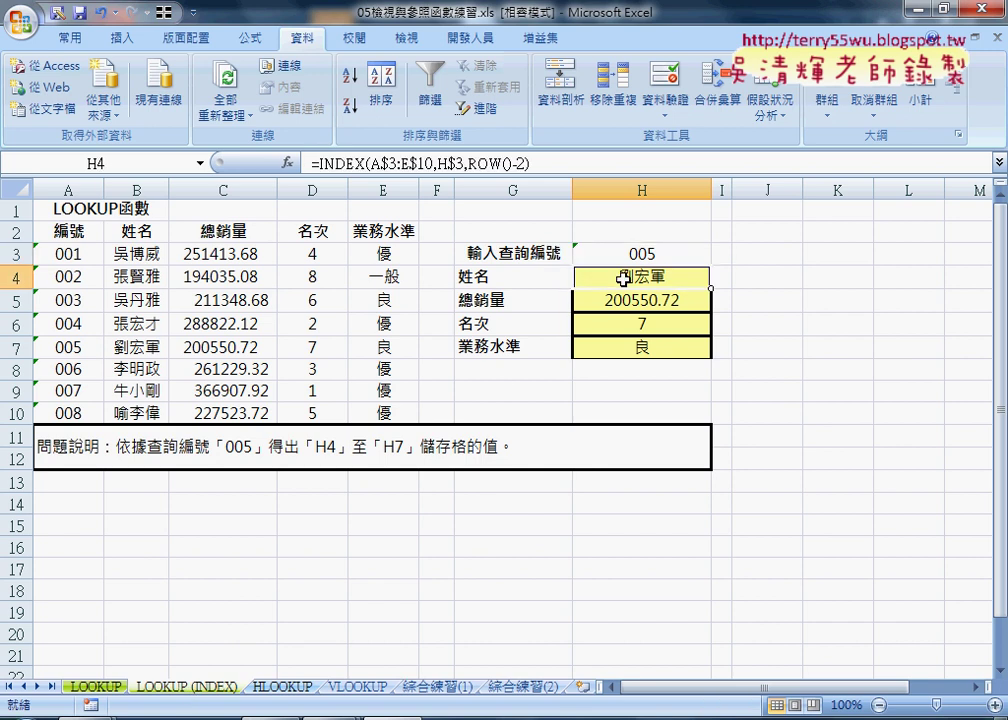